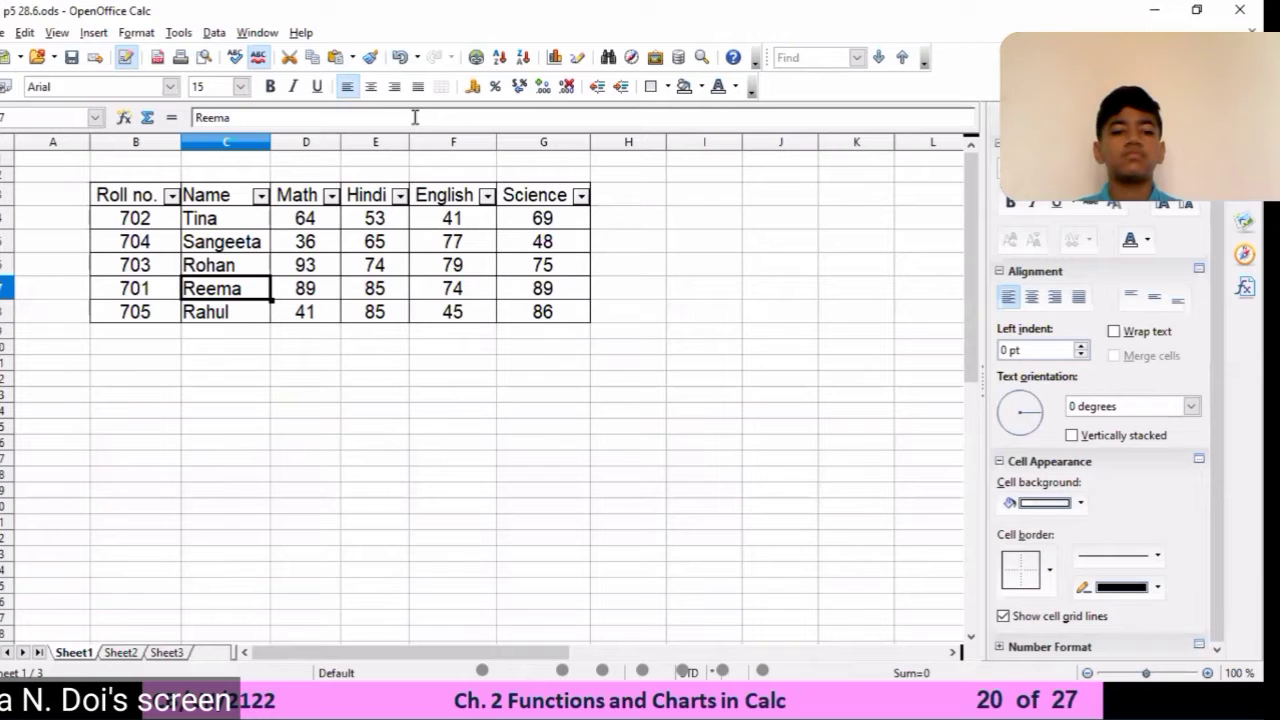
pyautogui.click(214, 33)
pyautogui.moveTo(241, 118)
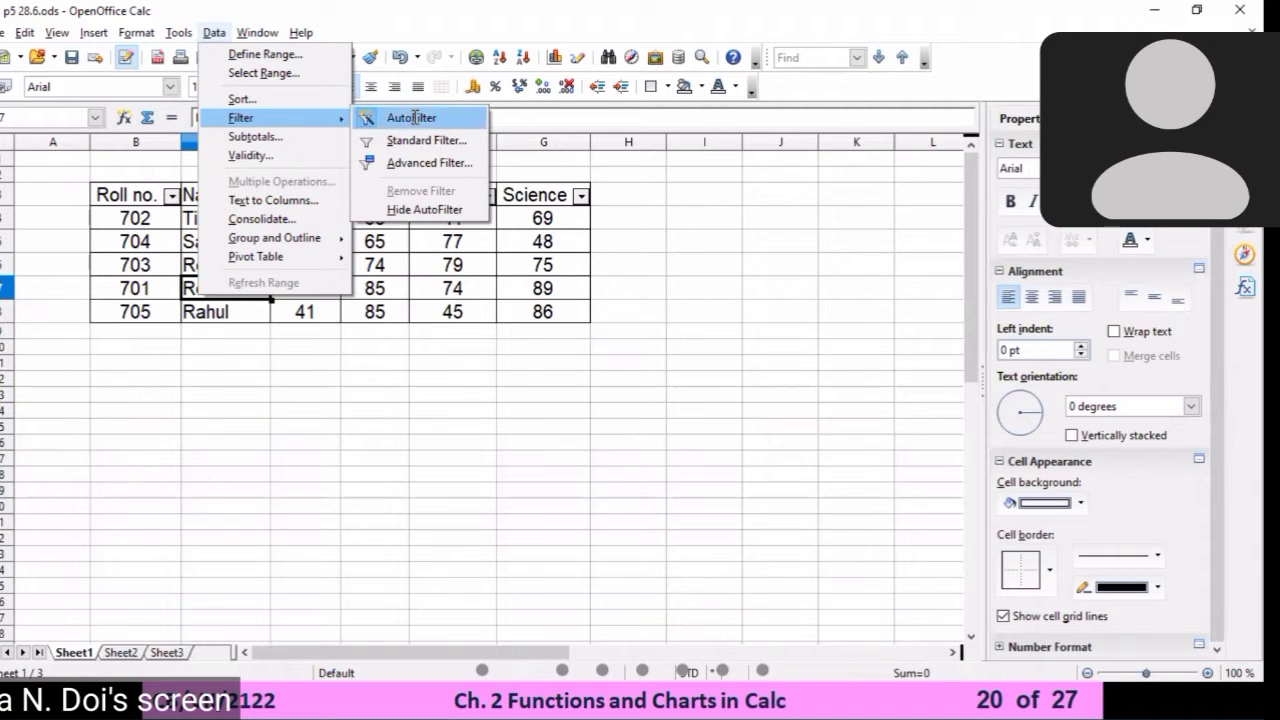
pyautogui.click(414, 118)
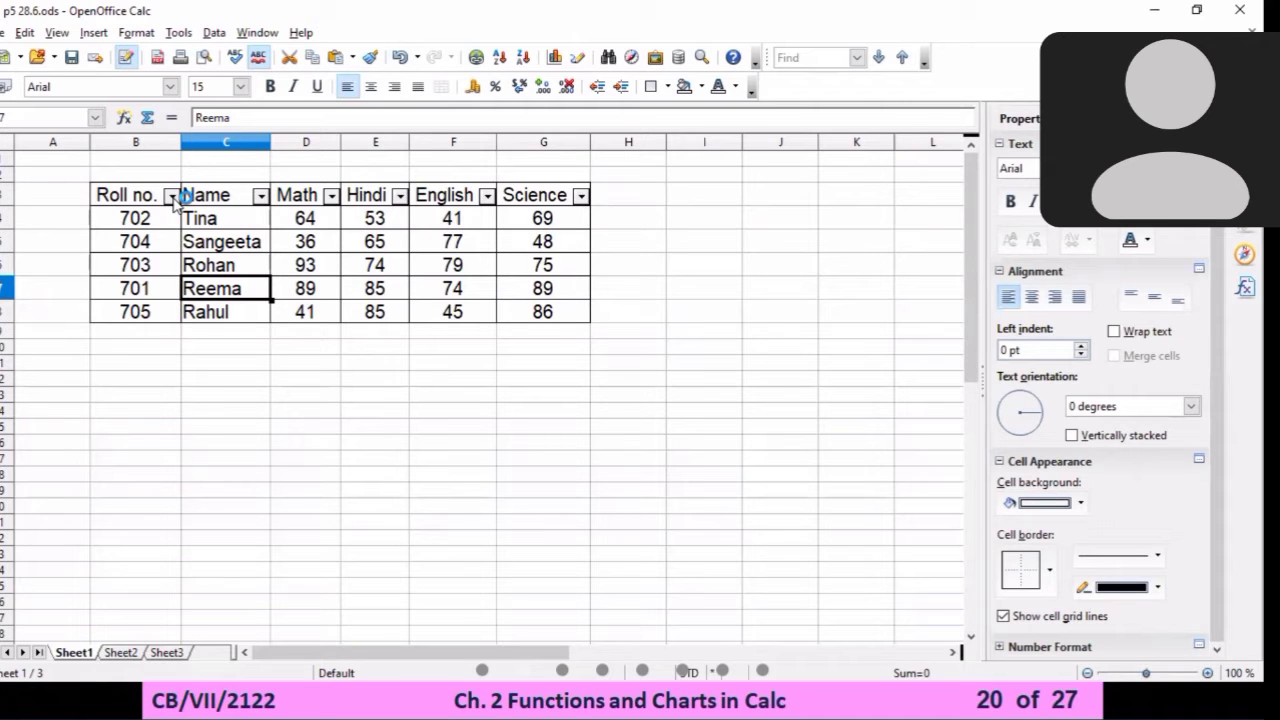
# Filter the marks table to rows with 36 in Math, and restore all rows
pyautogui.click(331, 196)
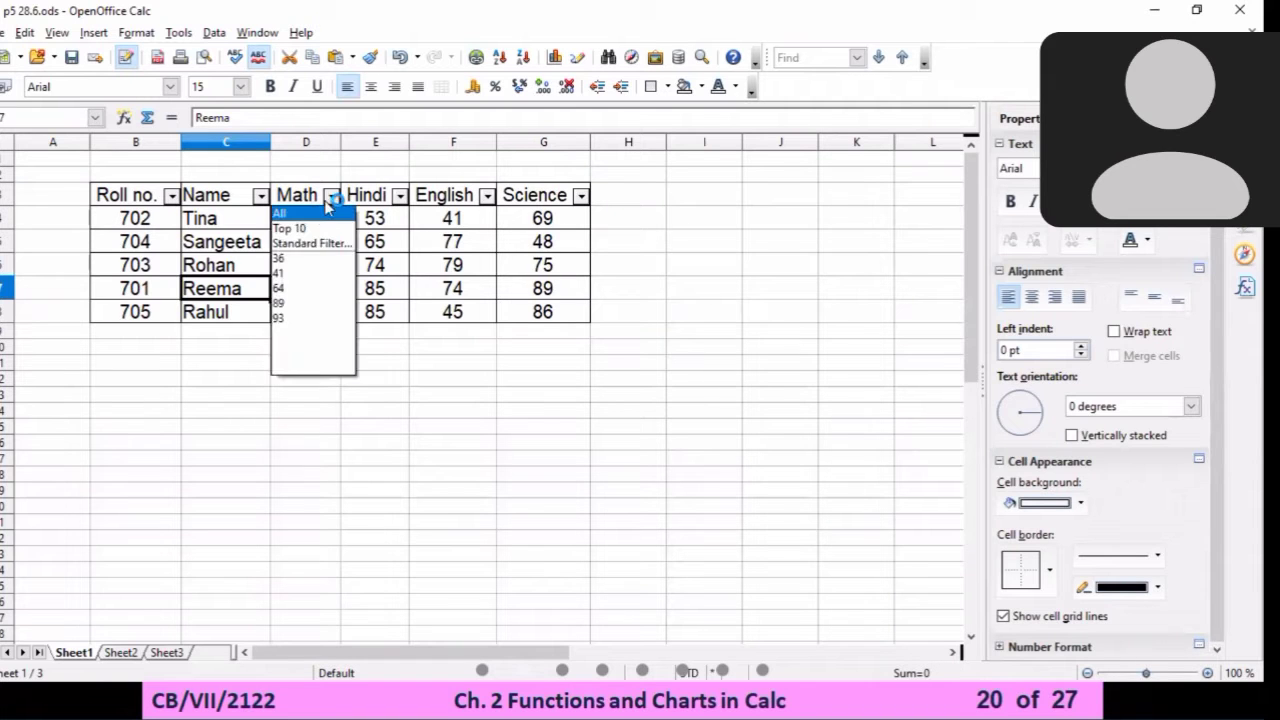
pyautogui.click(277, 259)
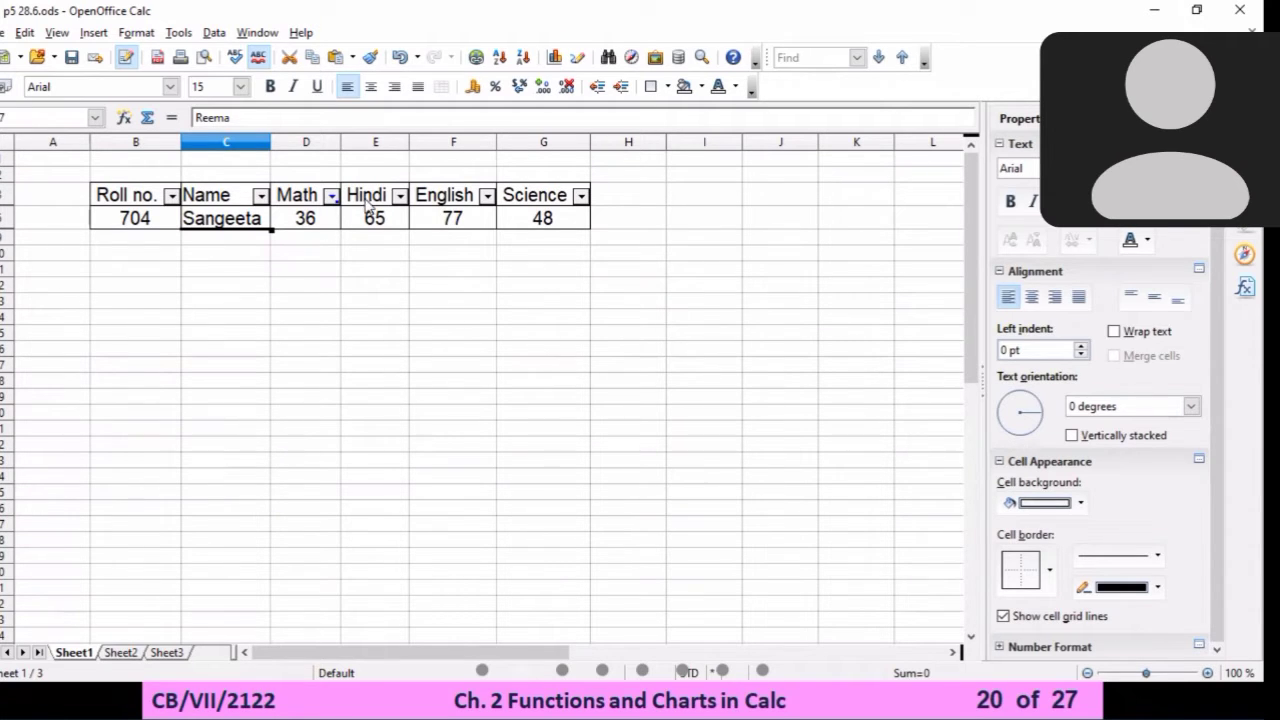
pyautogui.click(331, 196)
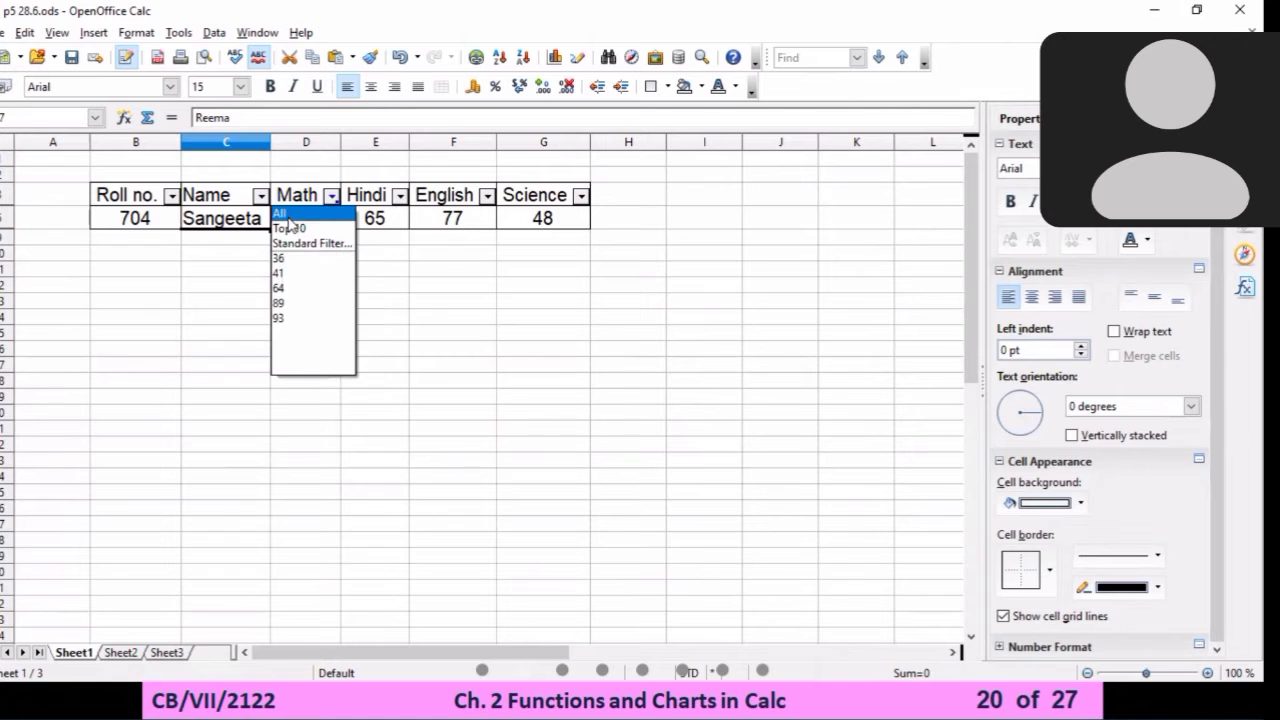
pyautogui.click(289, 214)
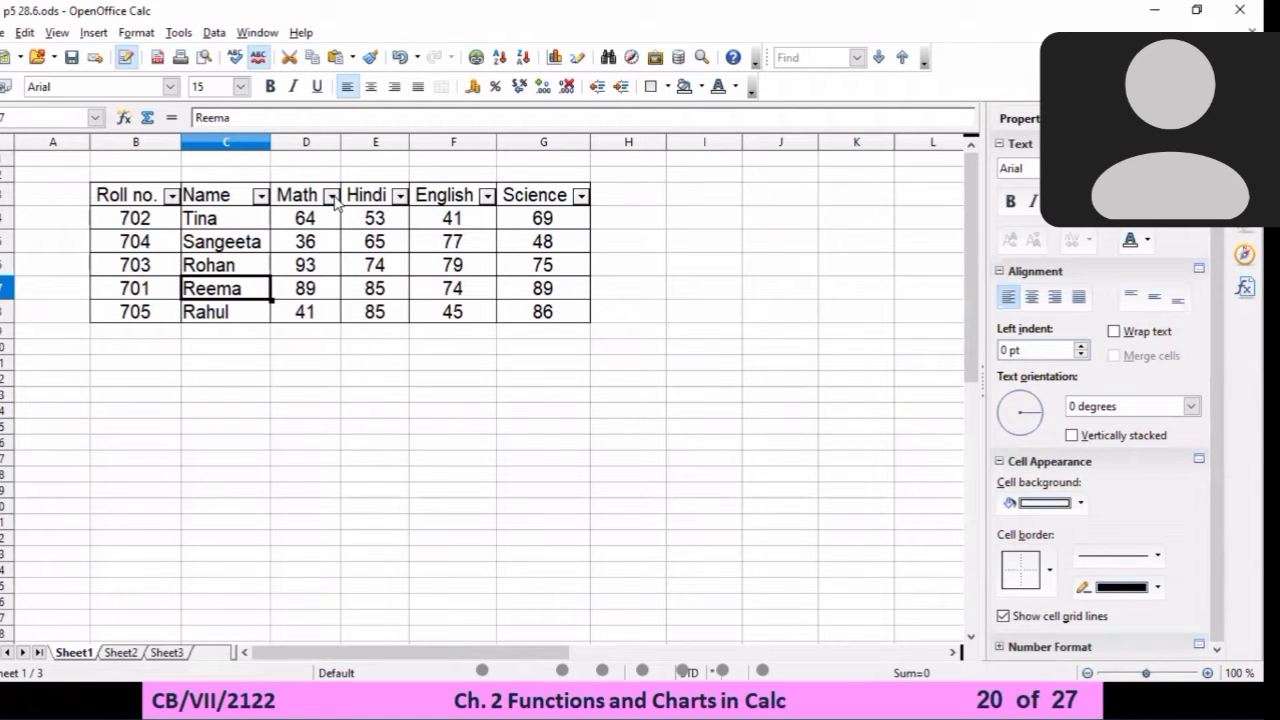
# Filter the Math column by 89 and reset that filter to All
pyautogui.click(331, 196)
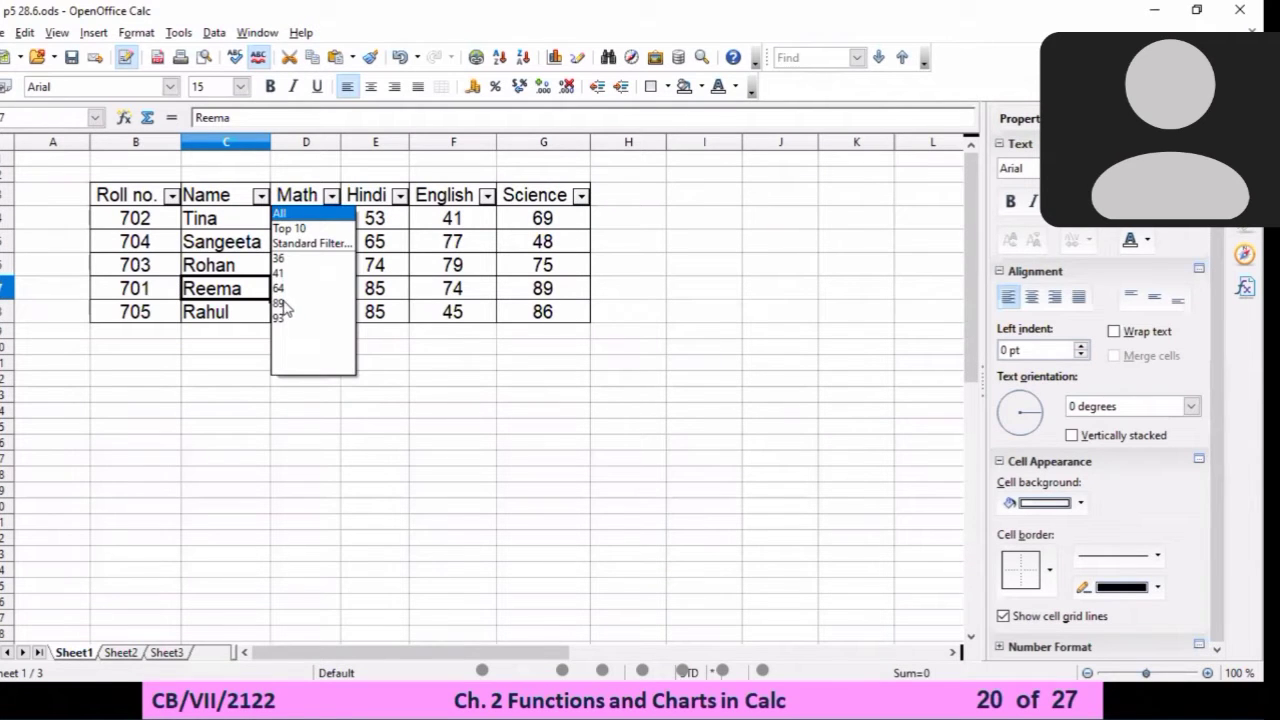
pyautogui.click(280, 303)
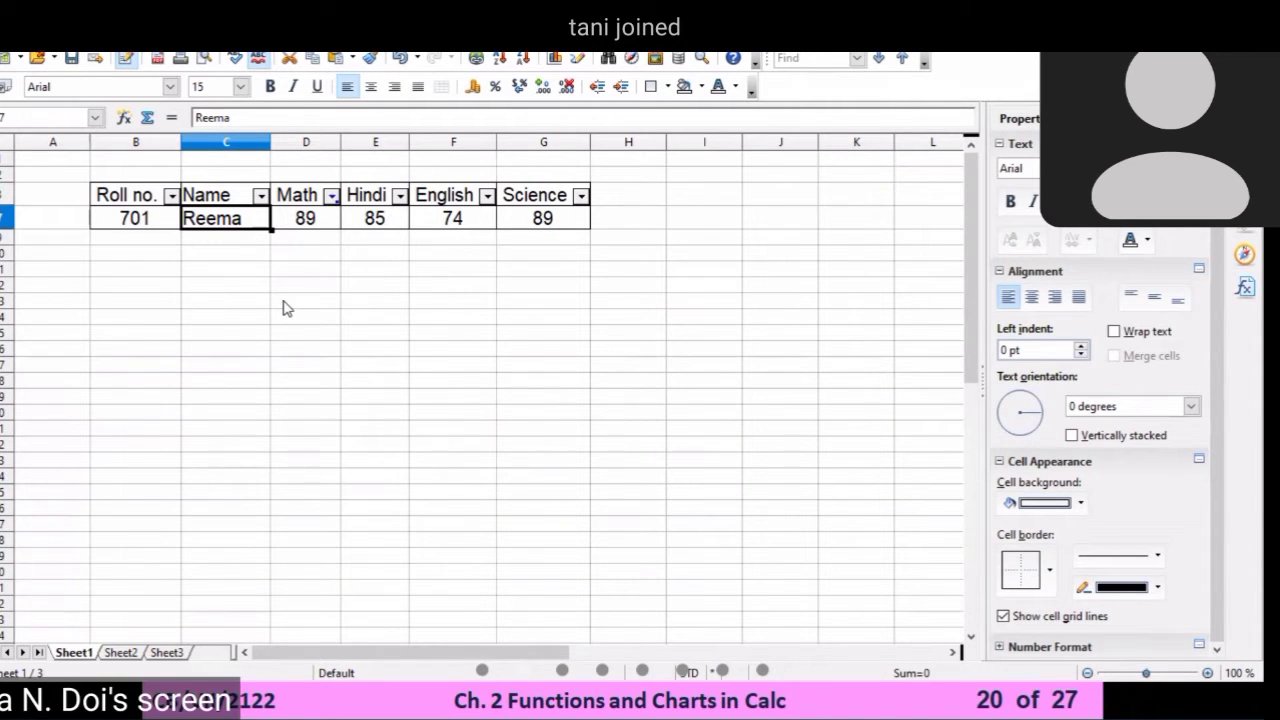
pyautogui.click(283, 305)
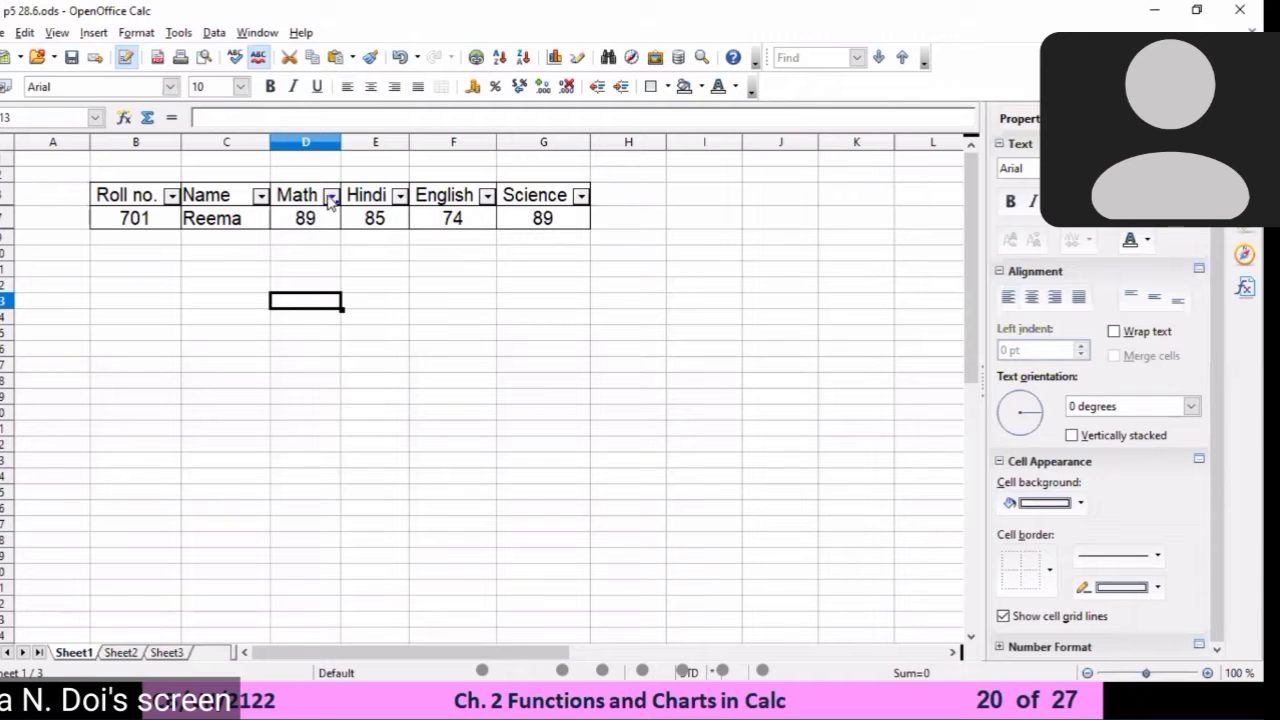
pyautogui.click(331, 195)
pyautogui.click(296, 219)
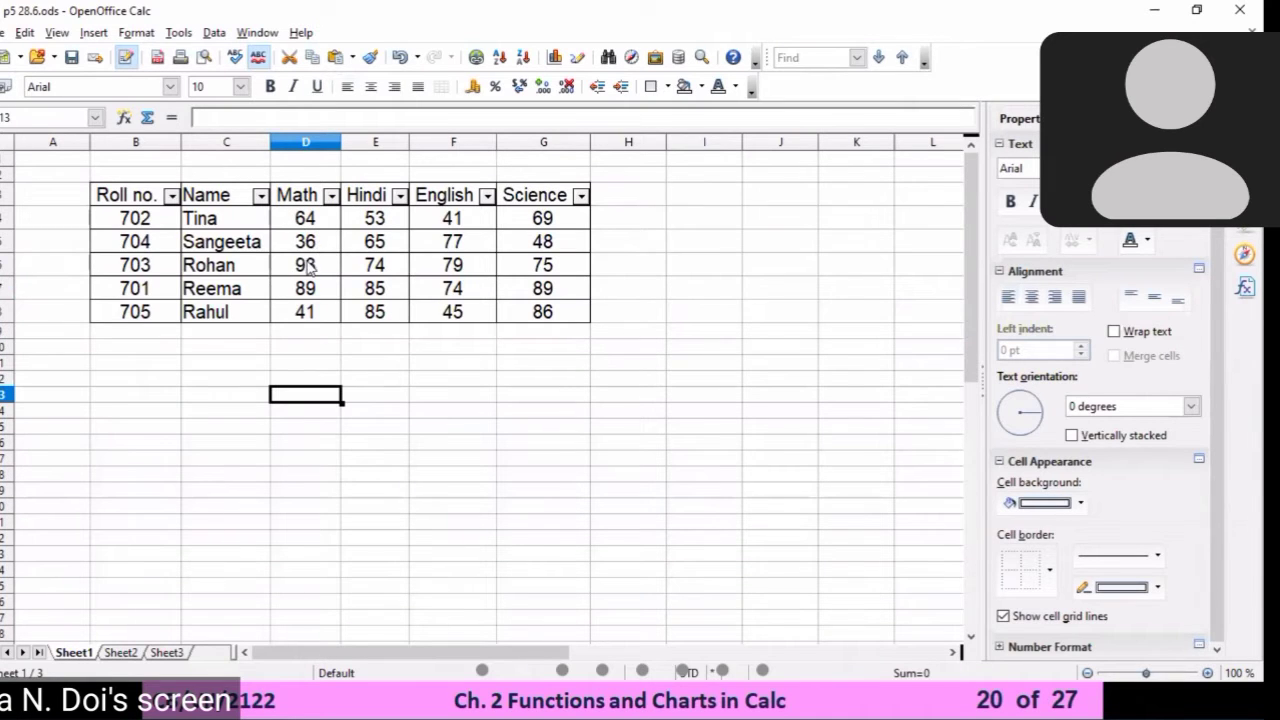
# Replace the Math mark in cell D5 with 89
pyautogui.click(308, 244)
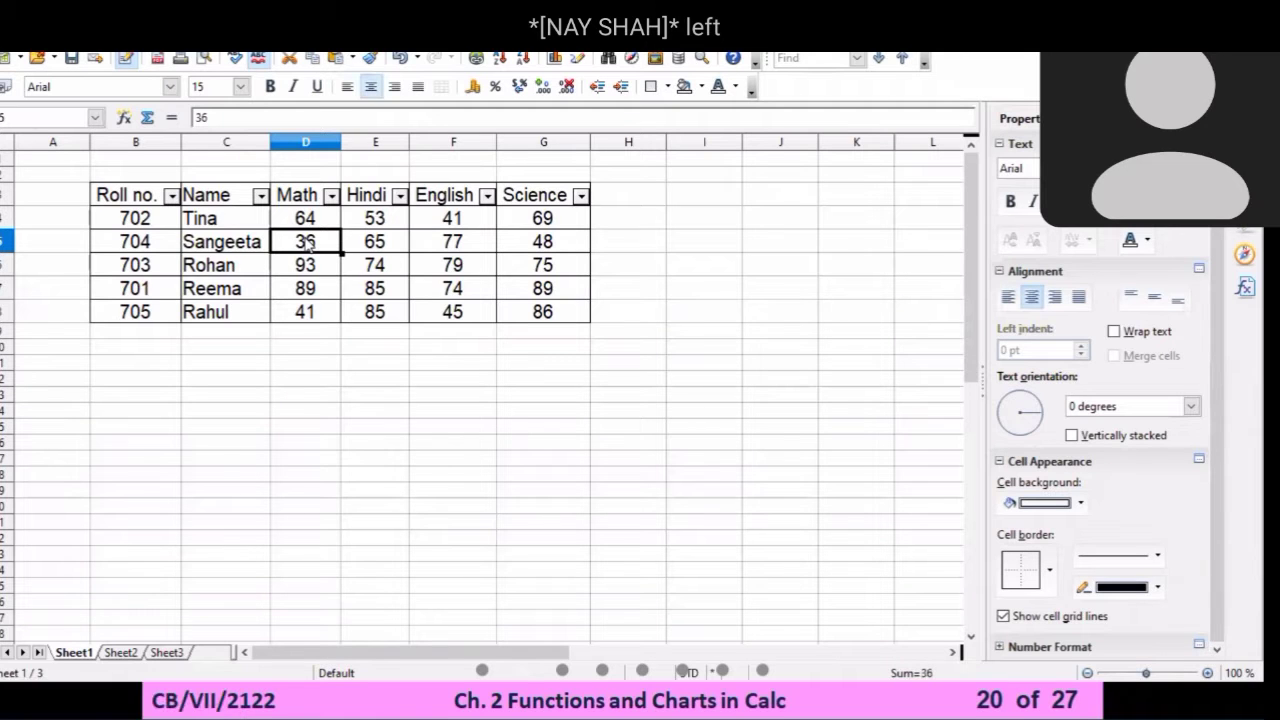
pyautogui.write('89')
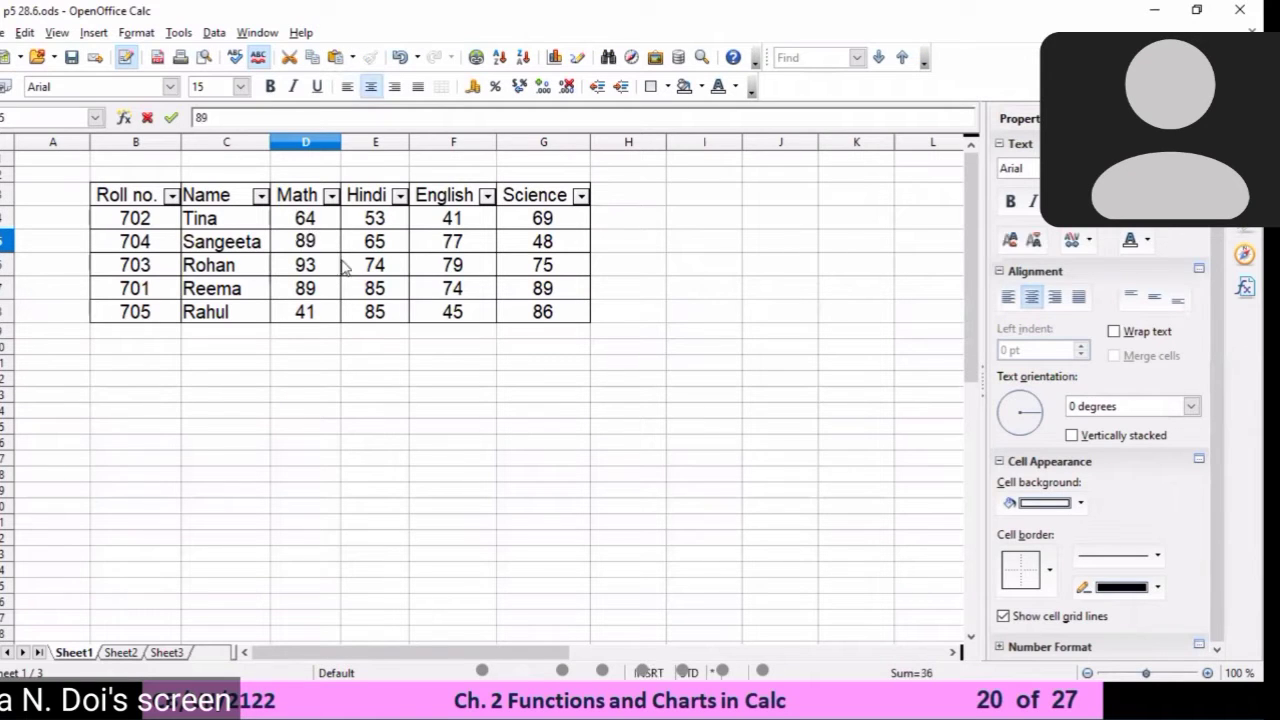
pyautogui.click(335, 335)
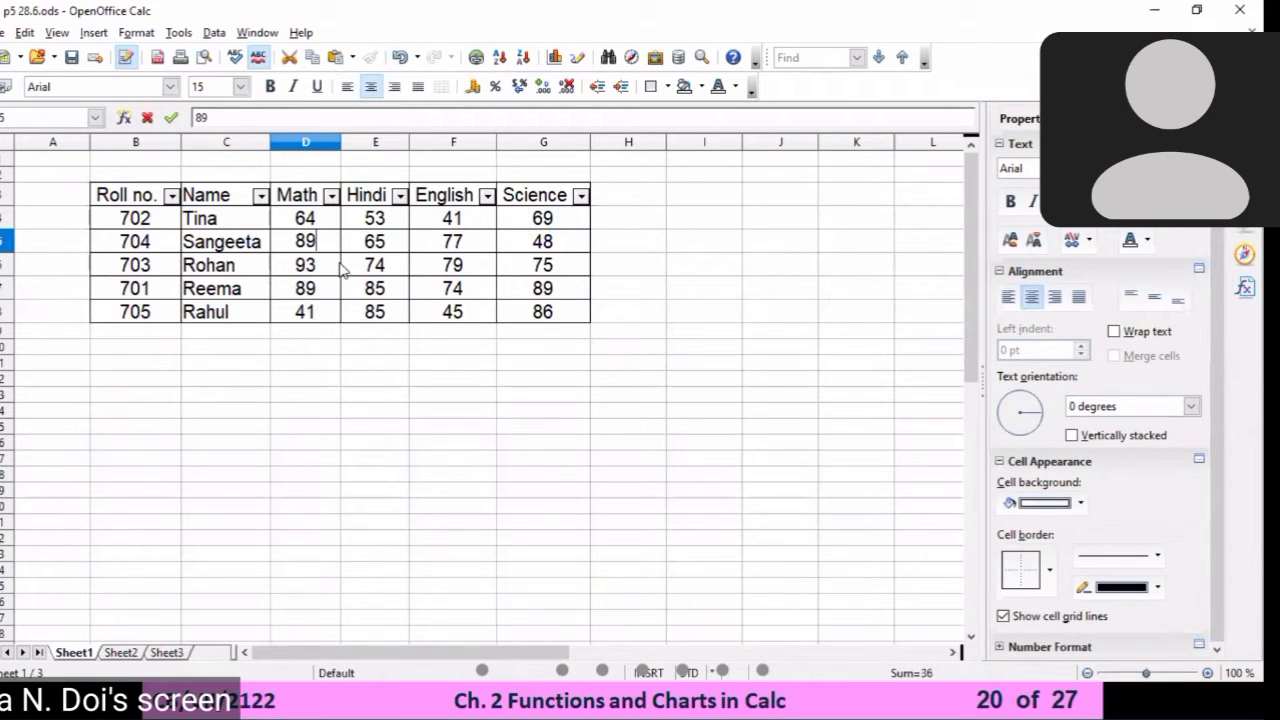
# Show only the records scoring 89 in Math using the edited data, and bring back all records
pyautogui.click(331, 197)
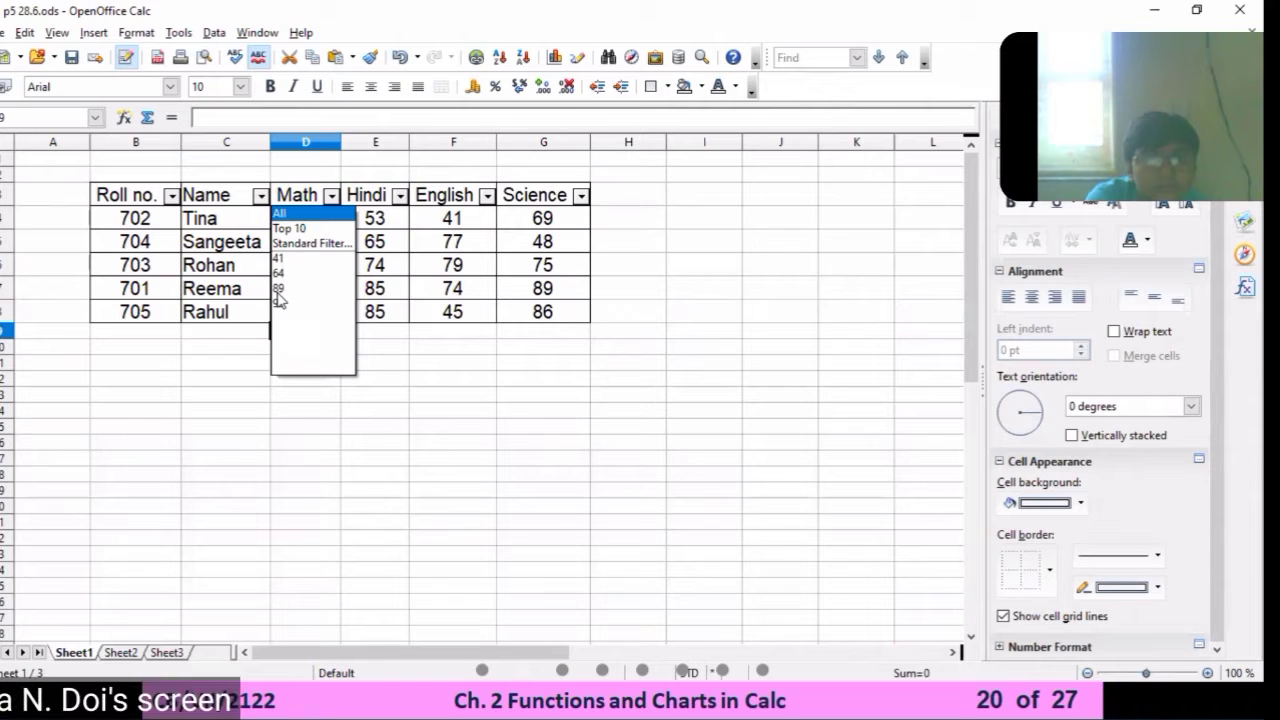
pyautogui.click(278, 289)
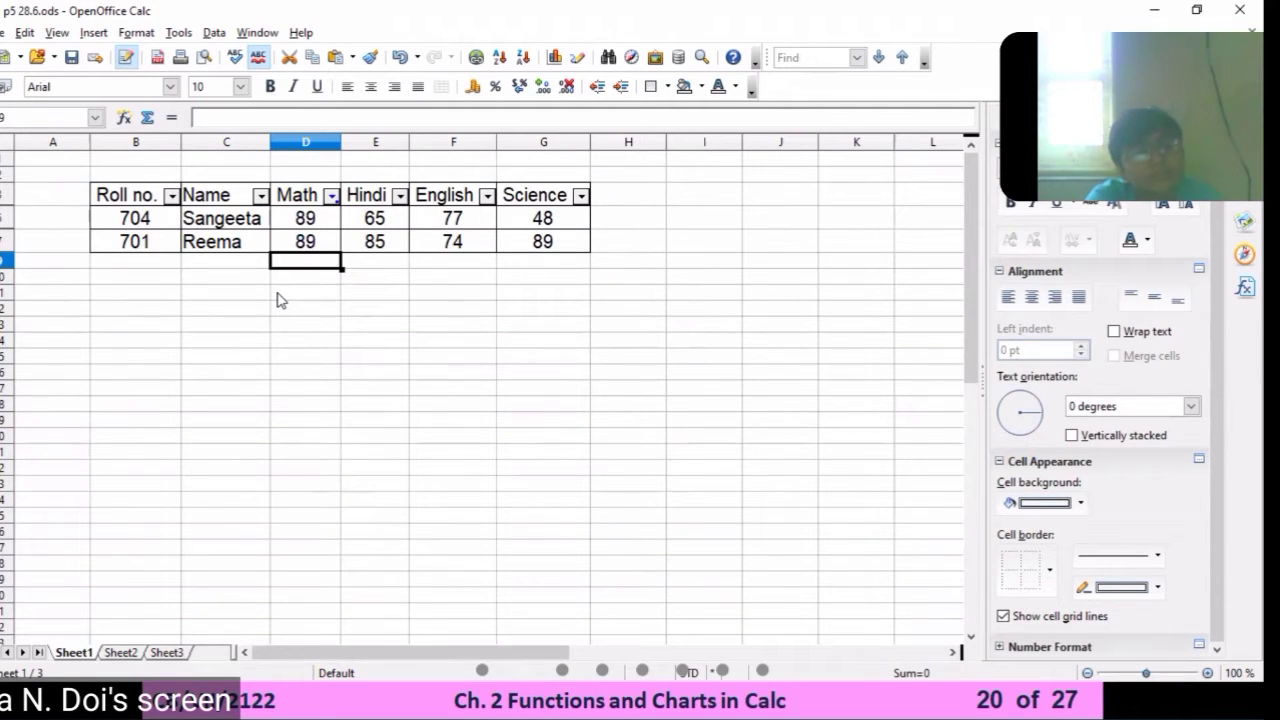
pyautogui.click(331, 196)
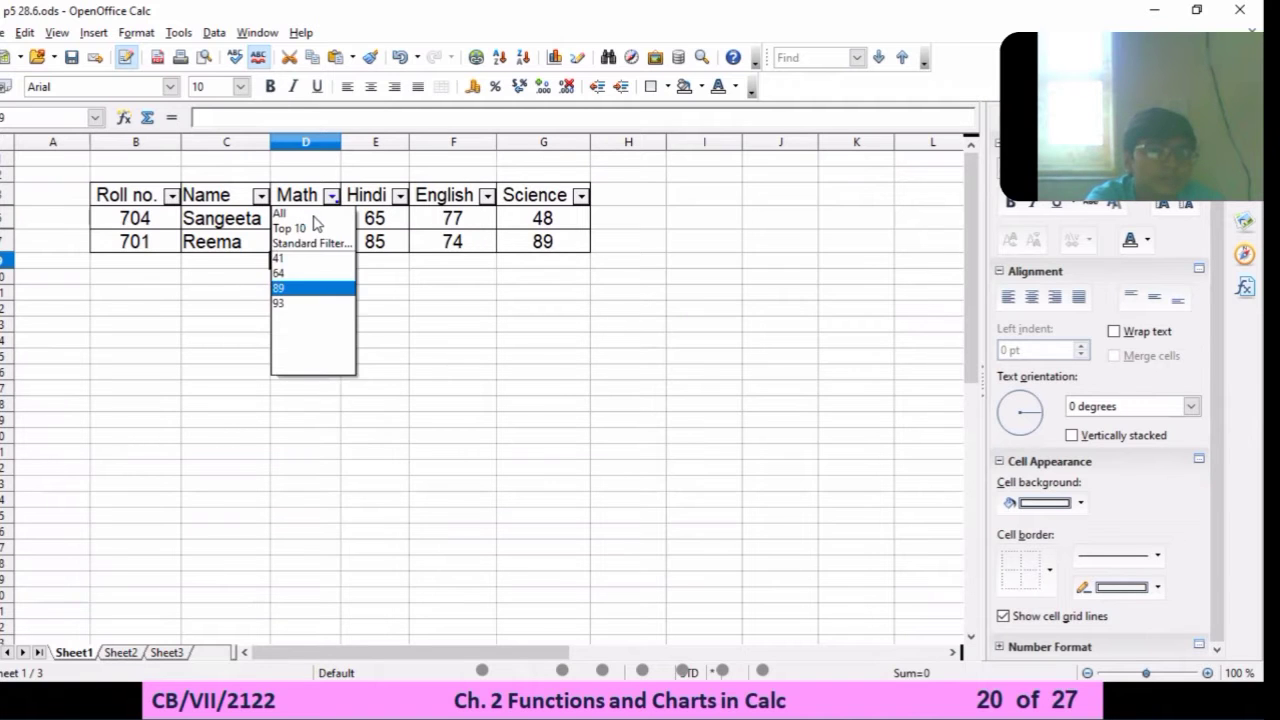
pyautogui.click(316, 220)
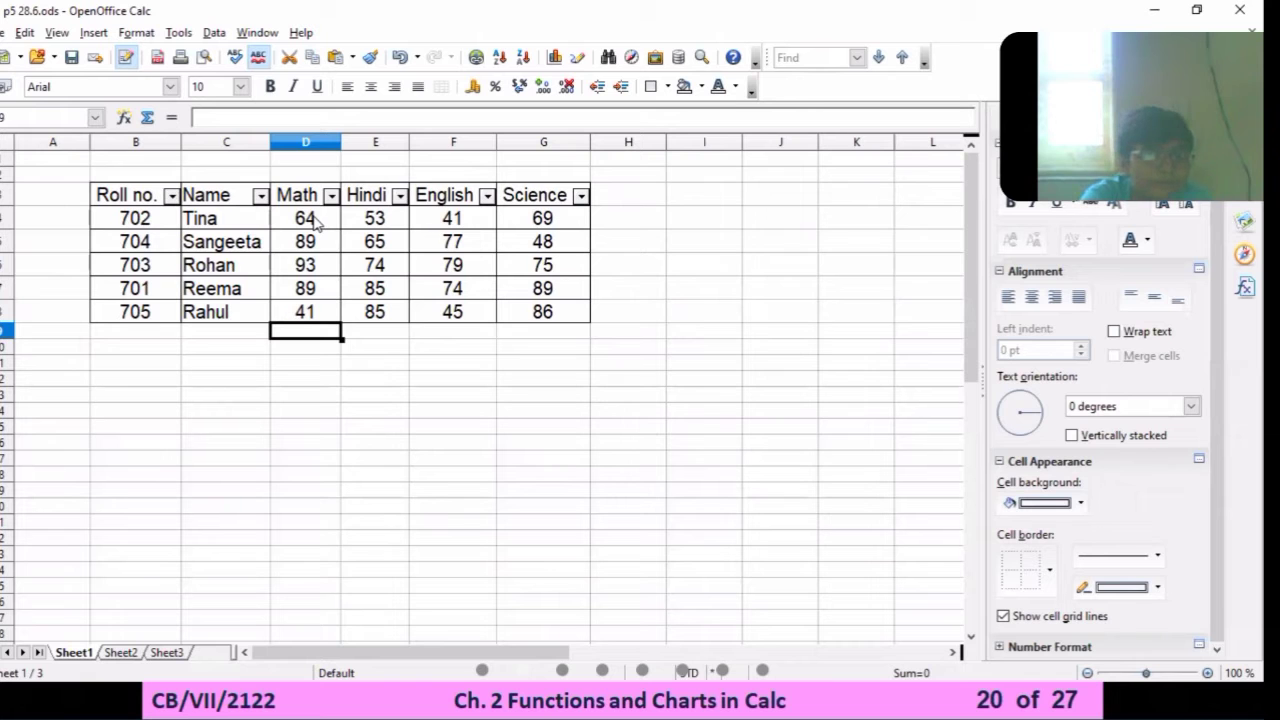
# Filter the English column by 74 and reset that filter to All
pyautogui.click(490, 204)
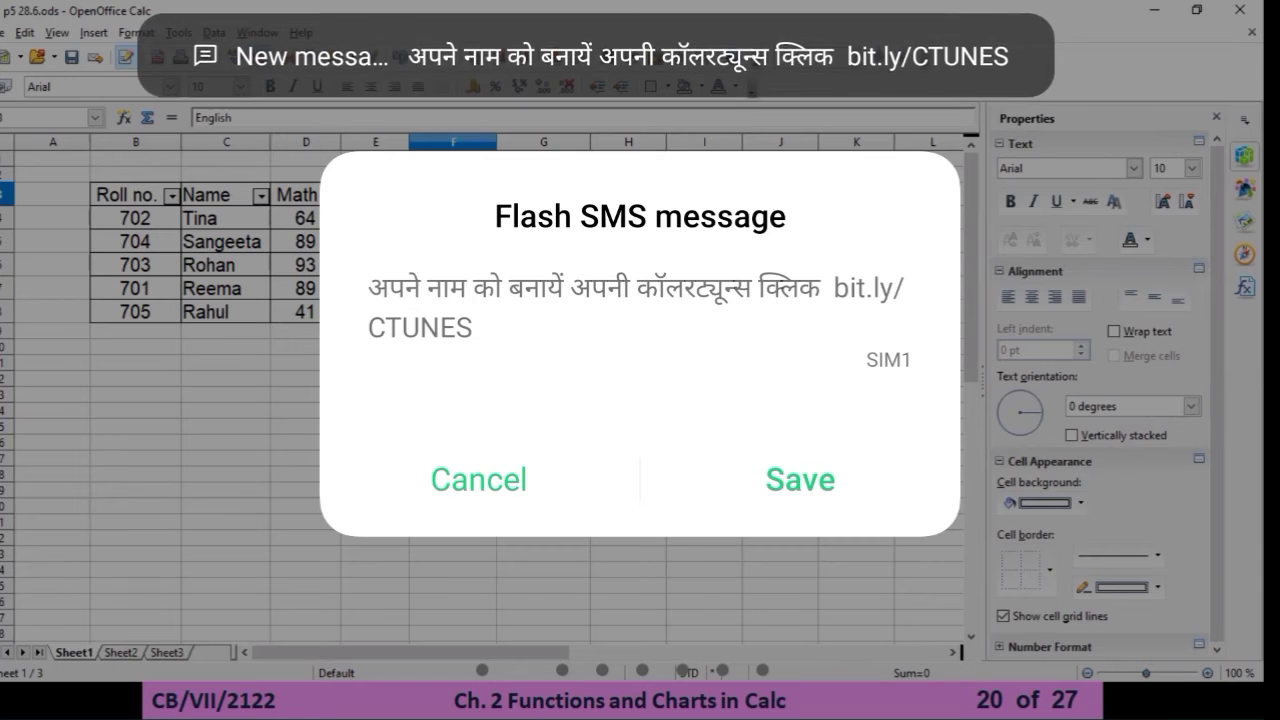
pyautogui.click(476, 480)
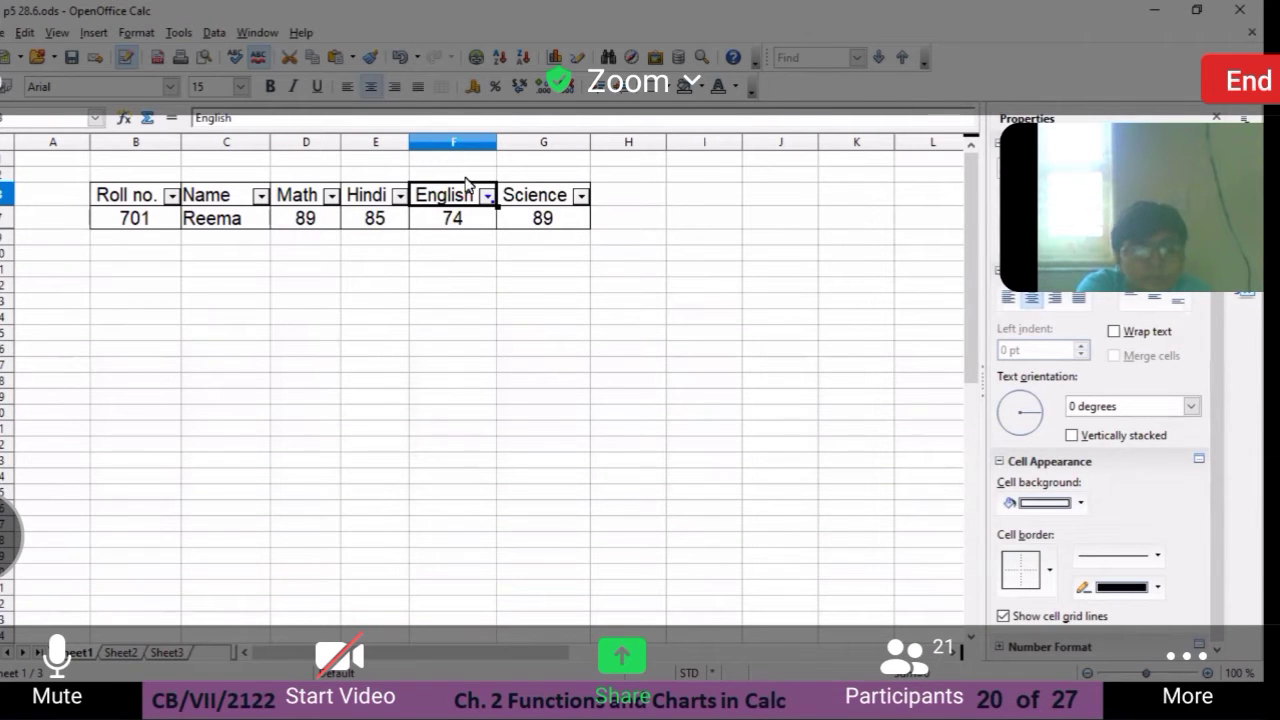
pyautogui.click(398, 199)
pyautogui.click(400, 197)
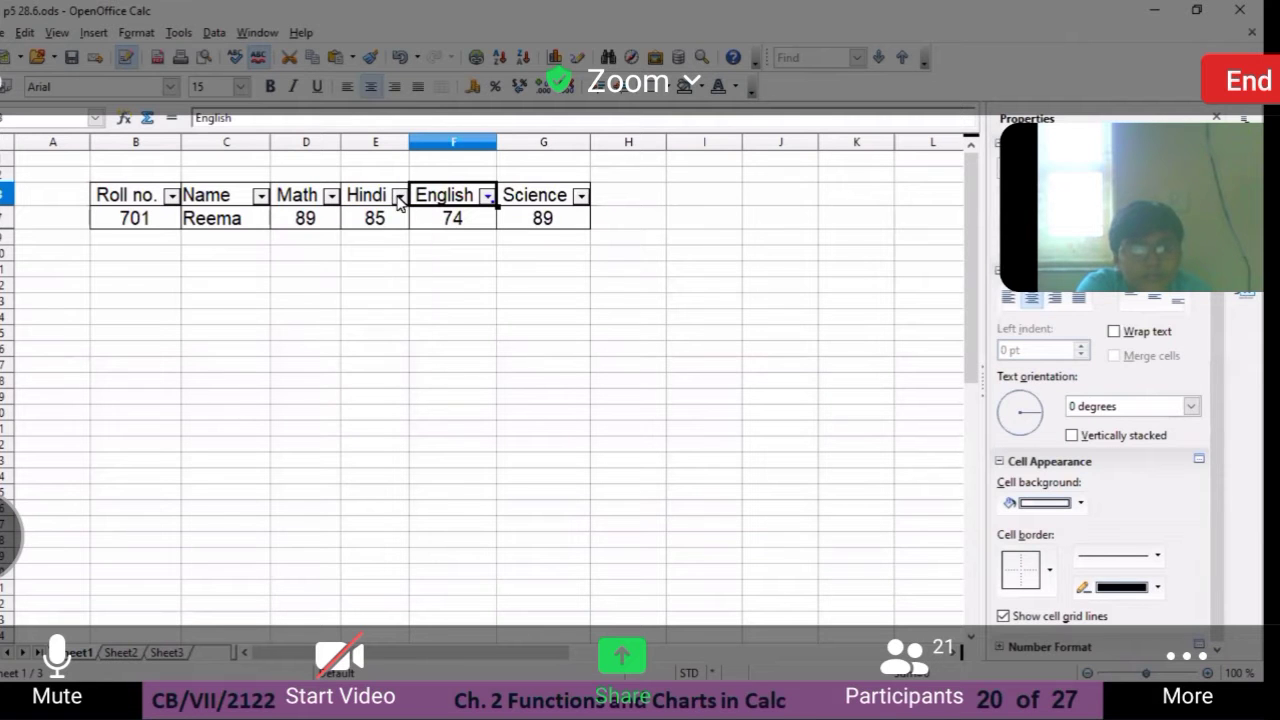
pyautogui.click(487, 198)
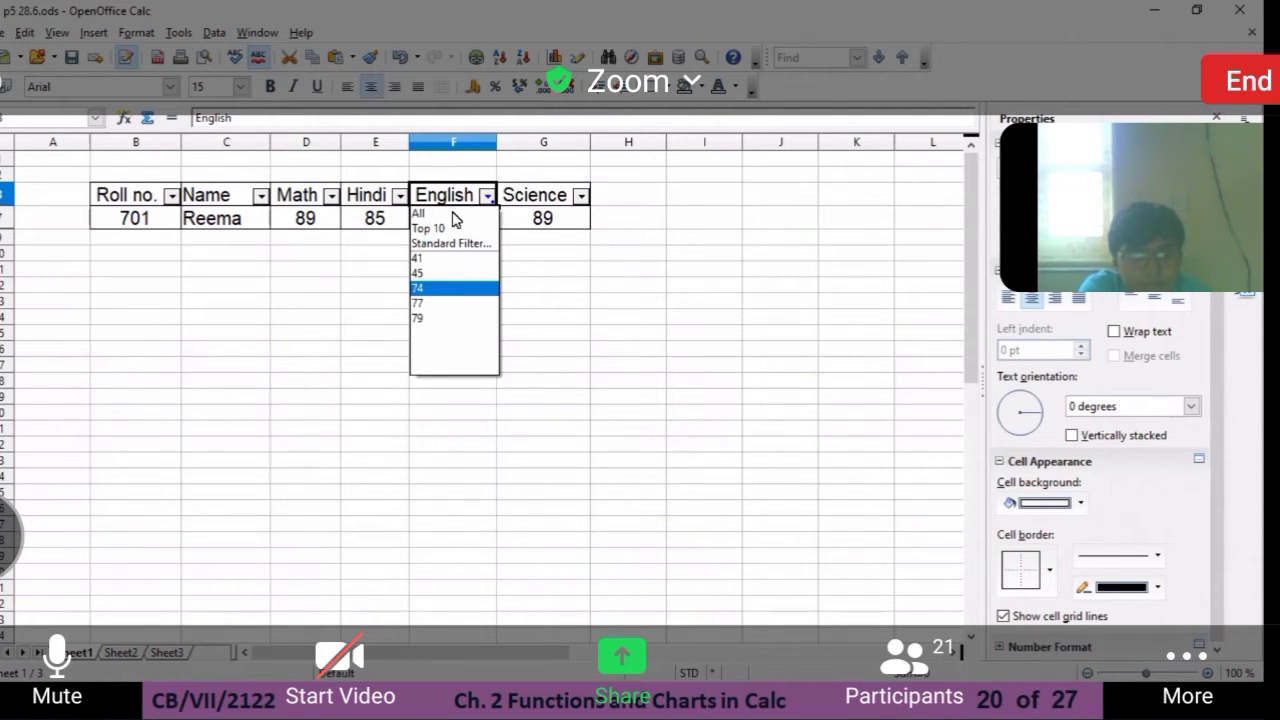
pyautogui.click(452, 213)
# Examine the filter options listed for the English and Math columns, leaving both filters unchanged
pyautogui.click(489, 198)
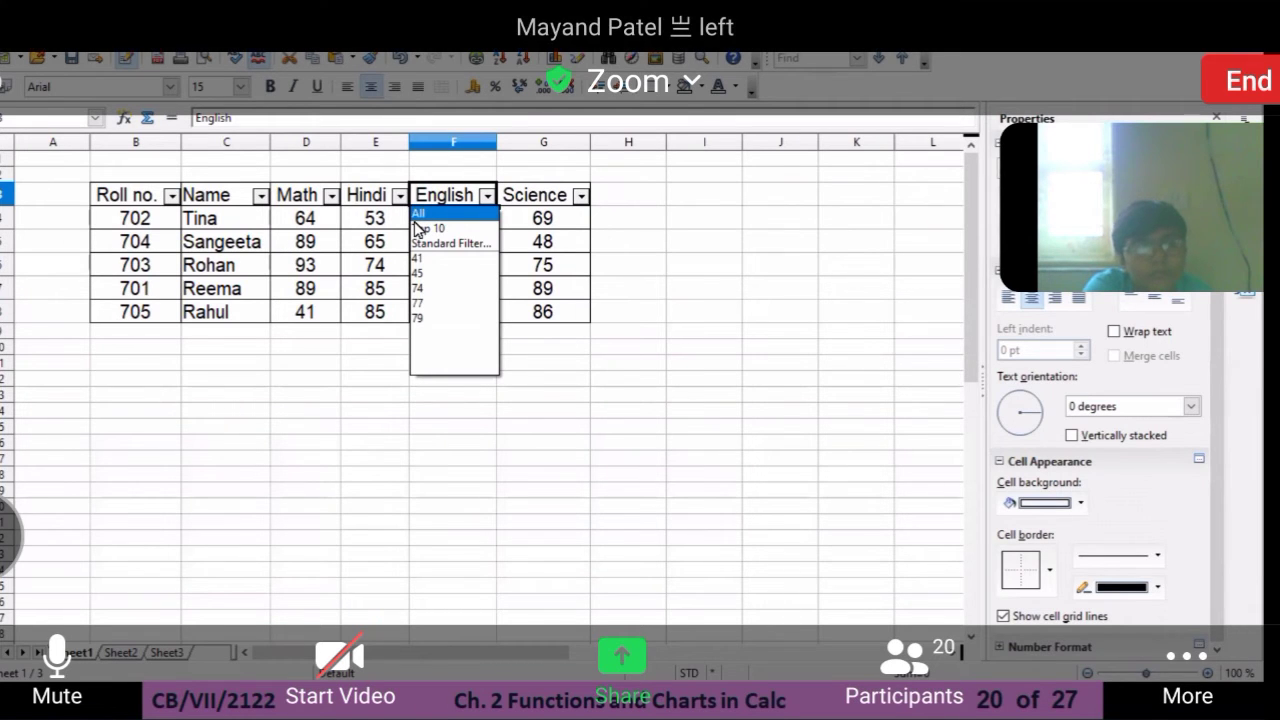
pyautogui.click(331, 197)
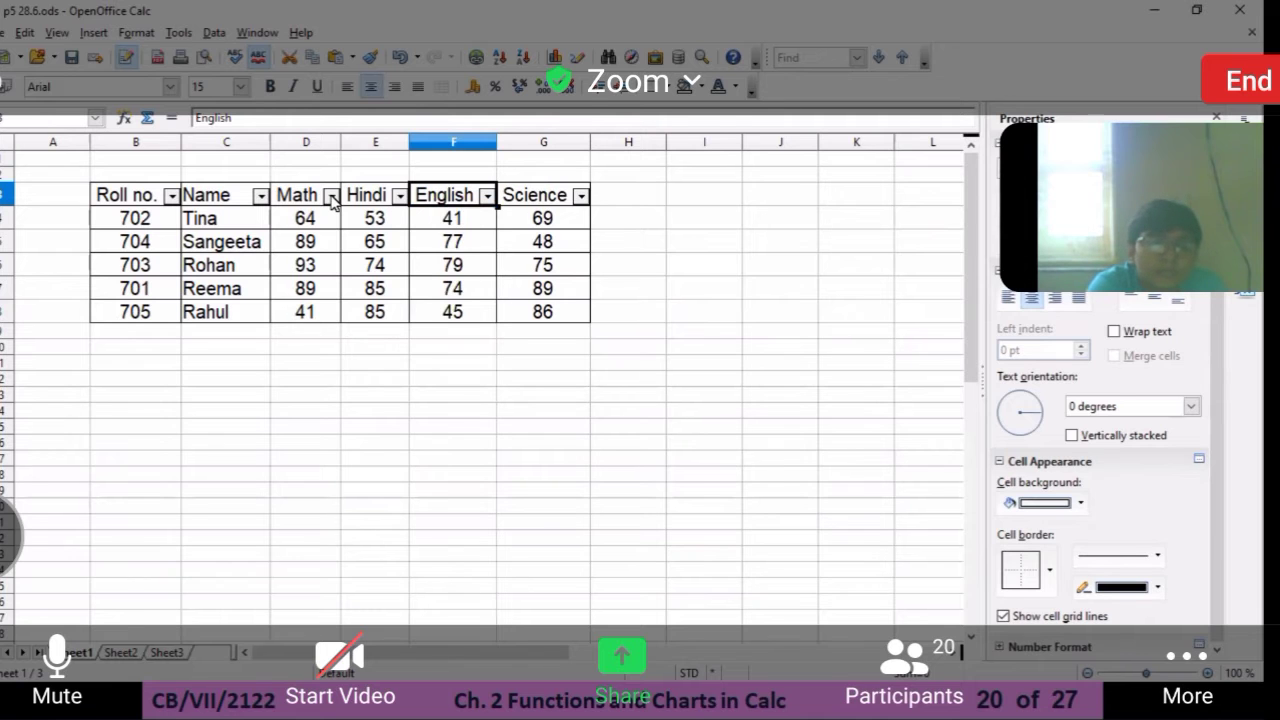
pyautogui.click(331, 197)
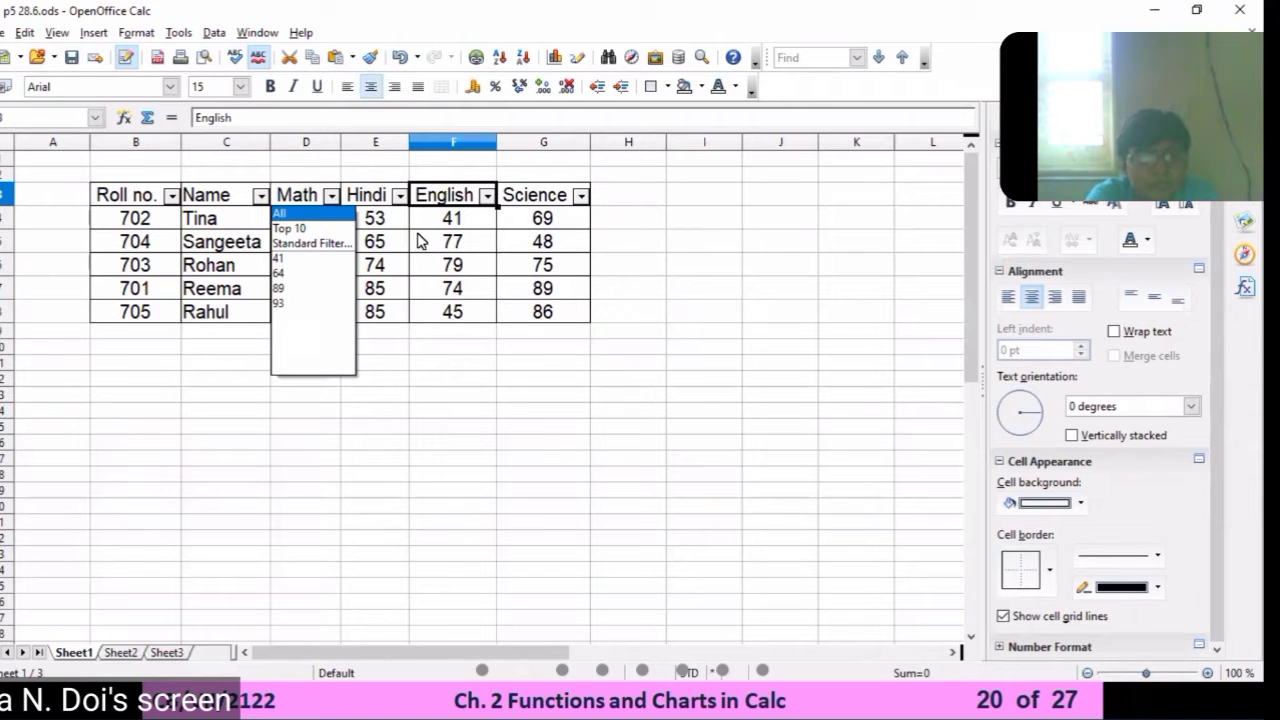
pyautogui.click(90, 175)
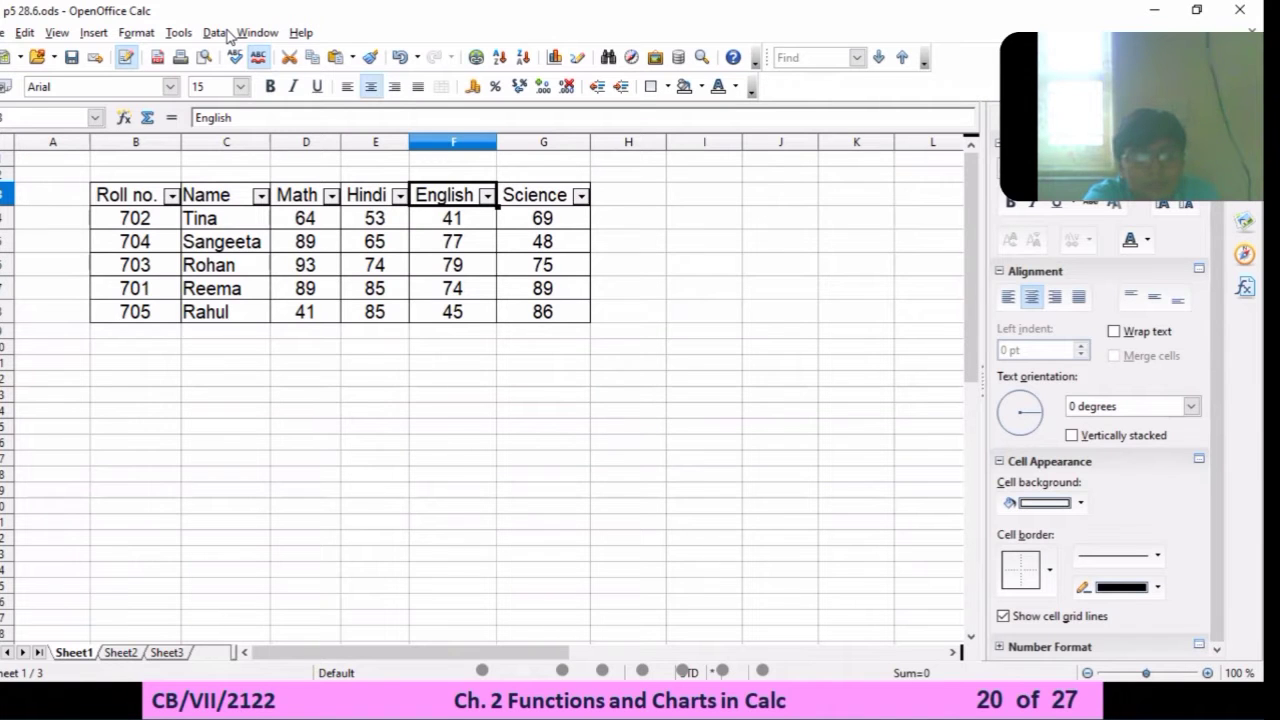
# Turn off AutoFilter for the marks table
pyautogui.click(216, 32)
pyautogui.click(395, 119)
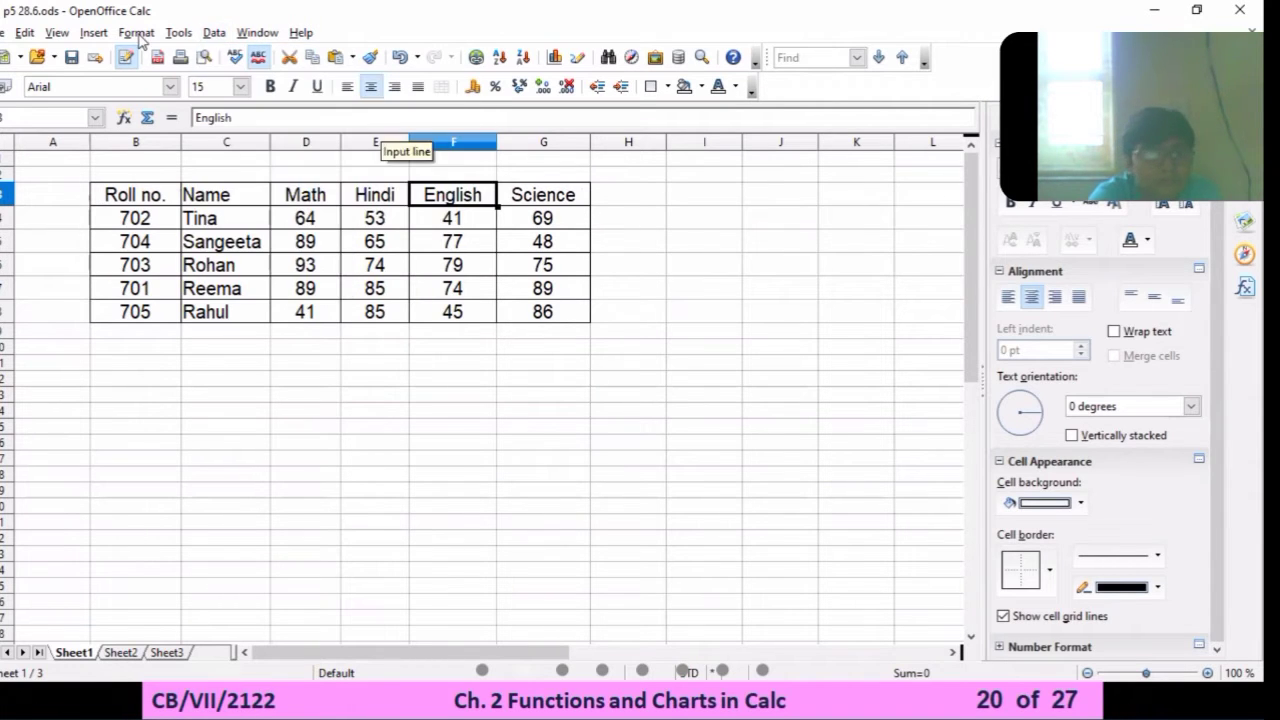
pyautogui.click(213, 33)
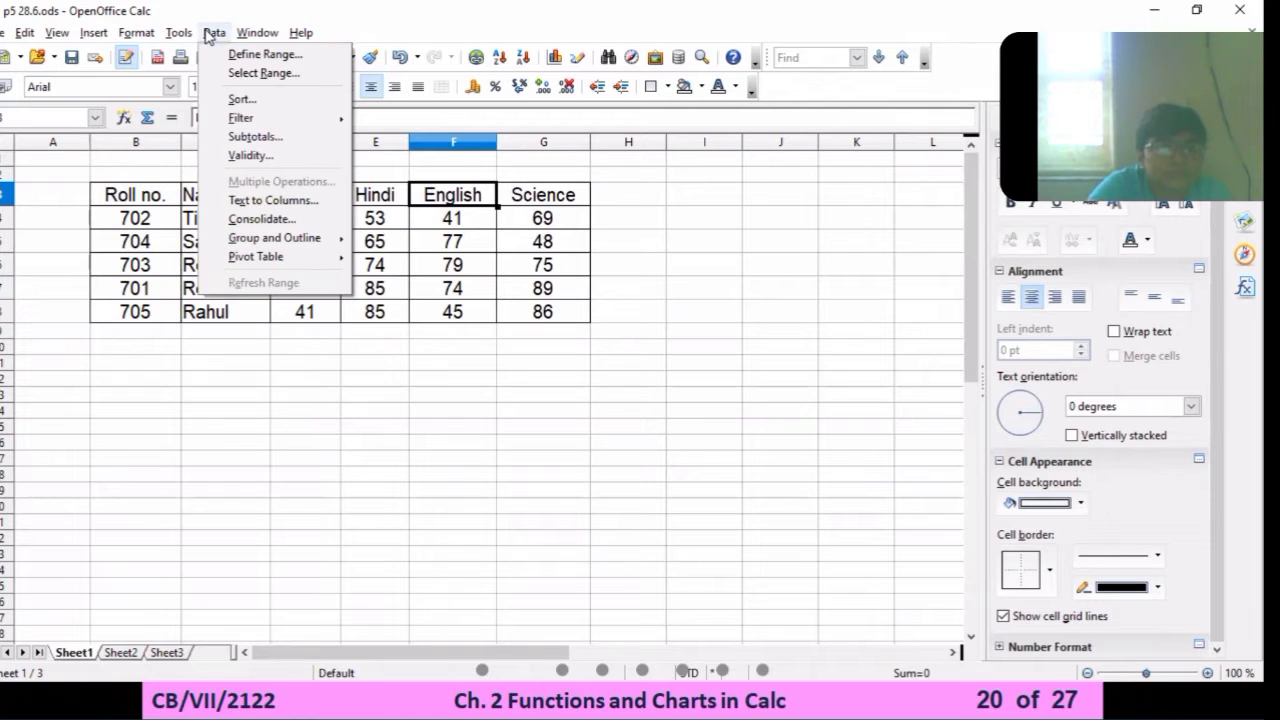
pyautogui.click(262, 136)
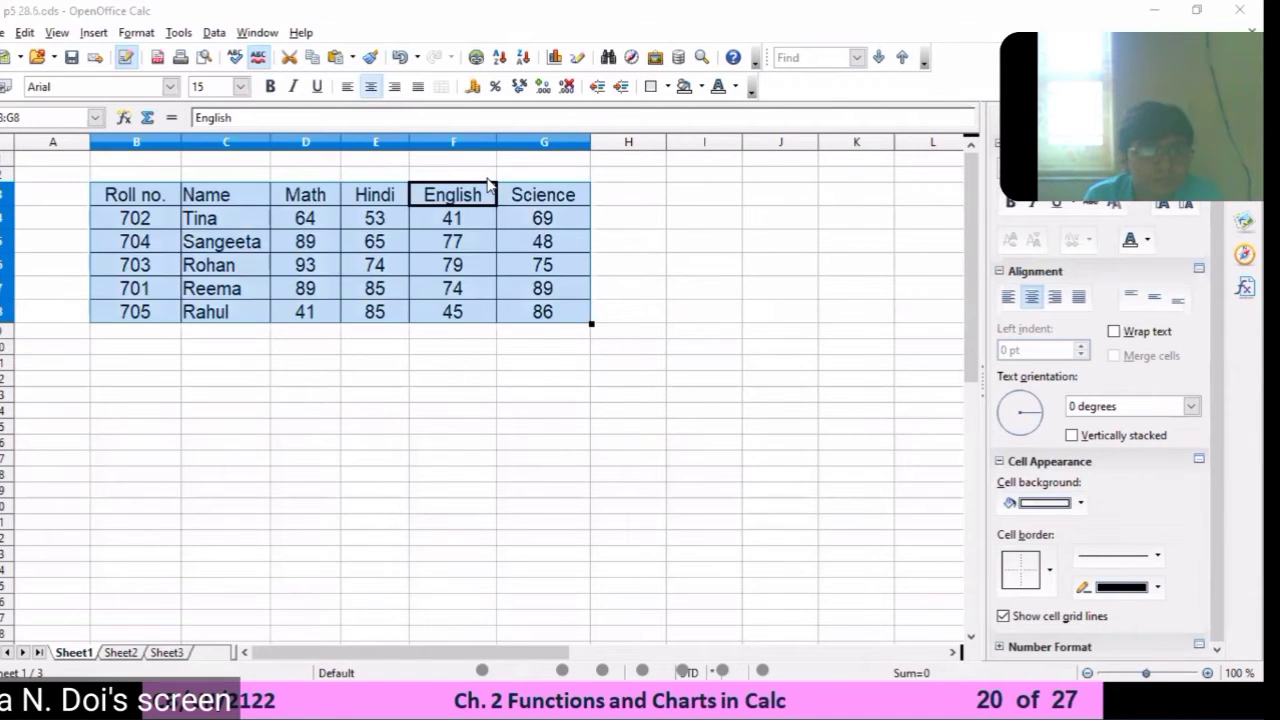
pyautogui.press('Escape')
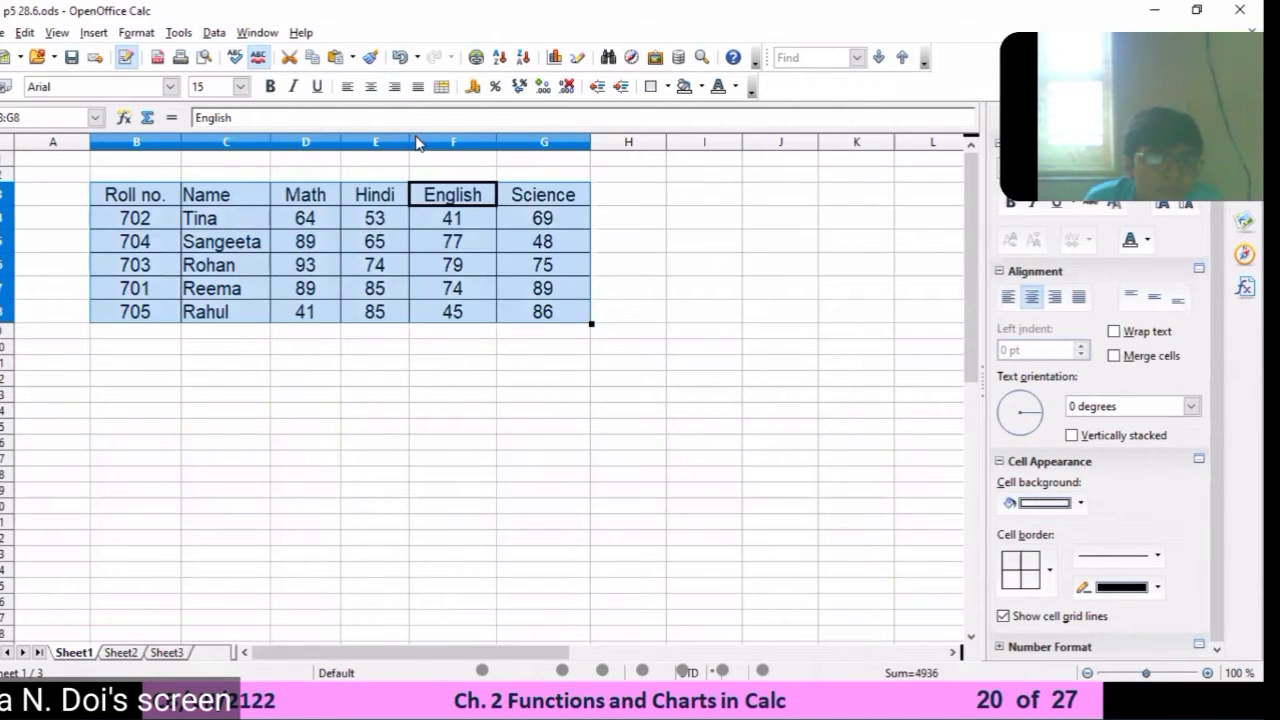
# Start a Standard Filter on the marks table with English as the field and > as the condition
pyautogui.click(214, 32)
pyautogui.moveTo(250, 118)
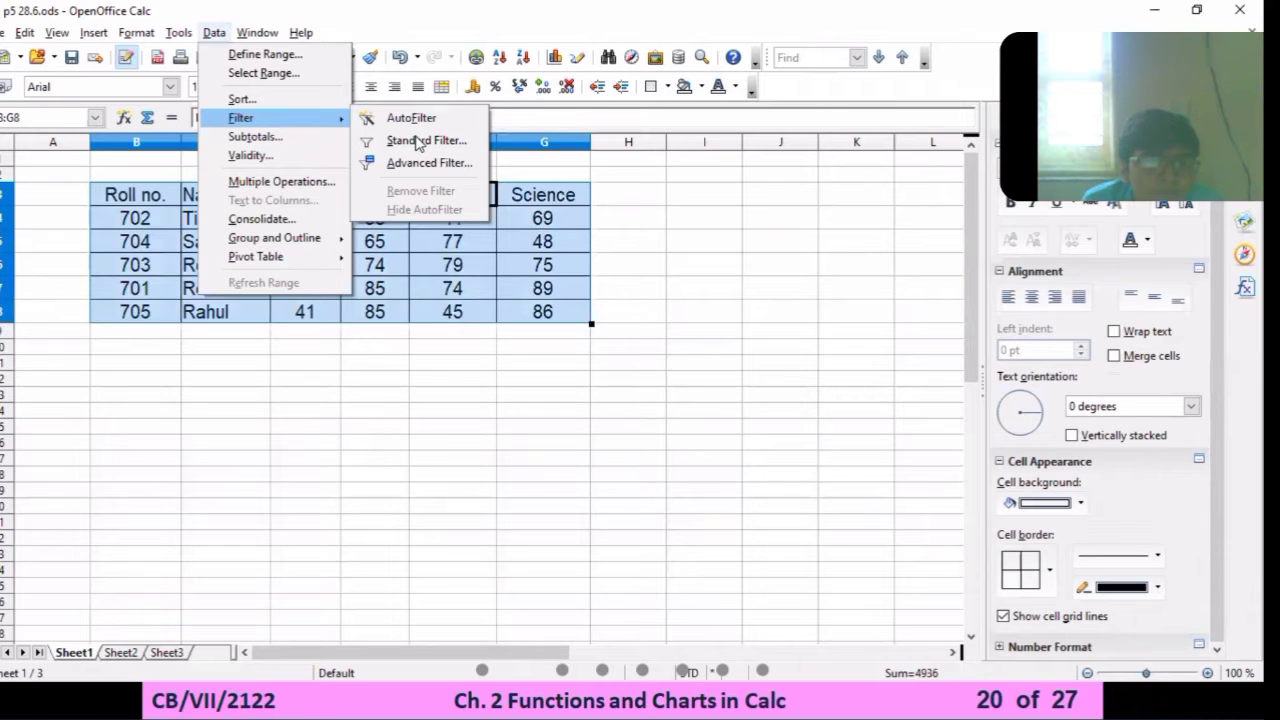
pyautogui.click(418, 141)
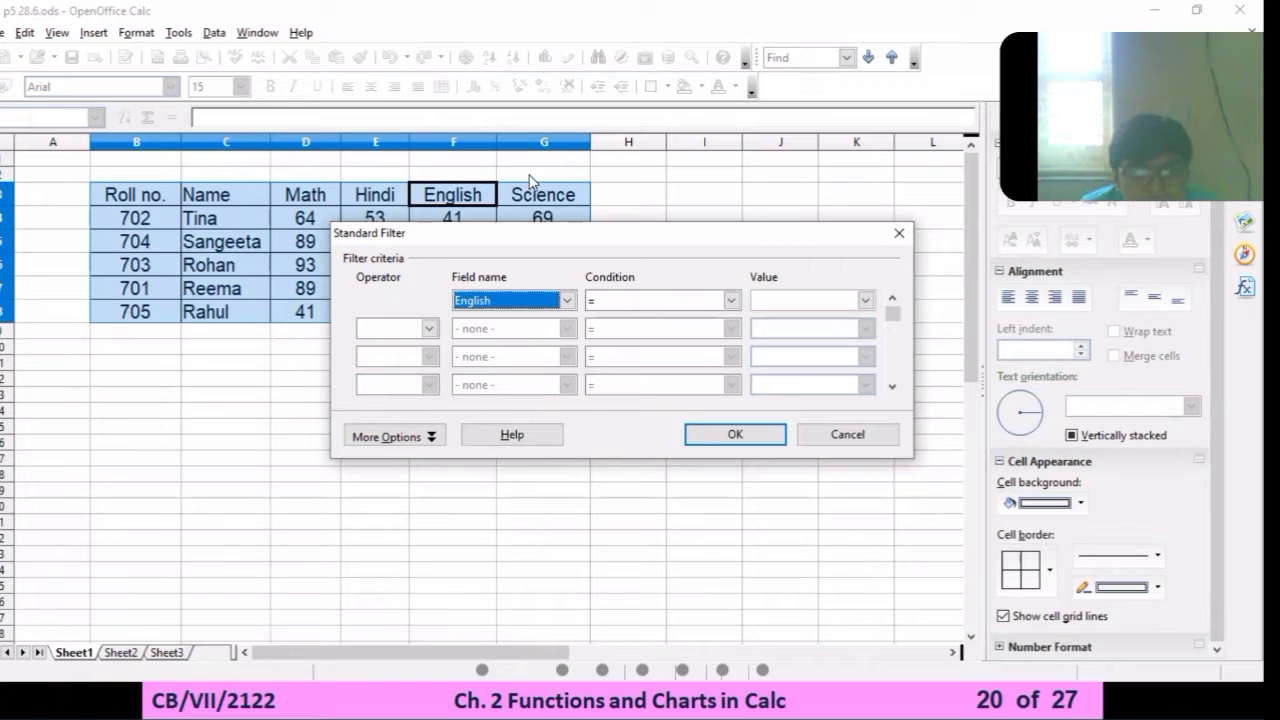
pyautogui.click(605, 306)
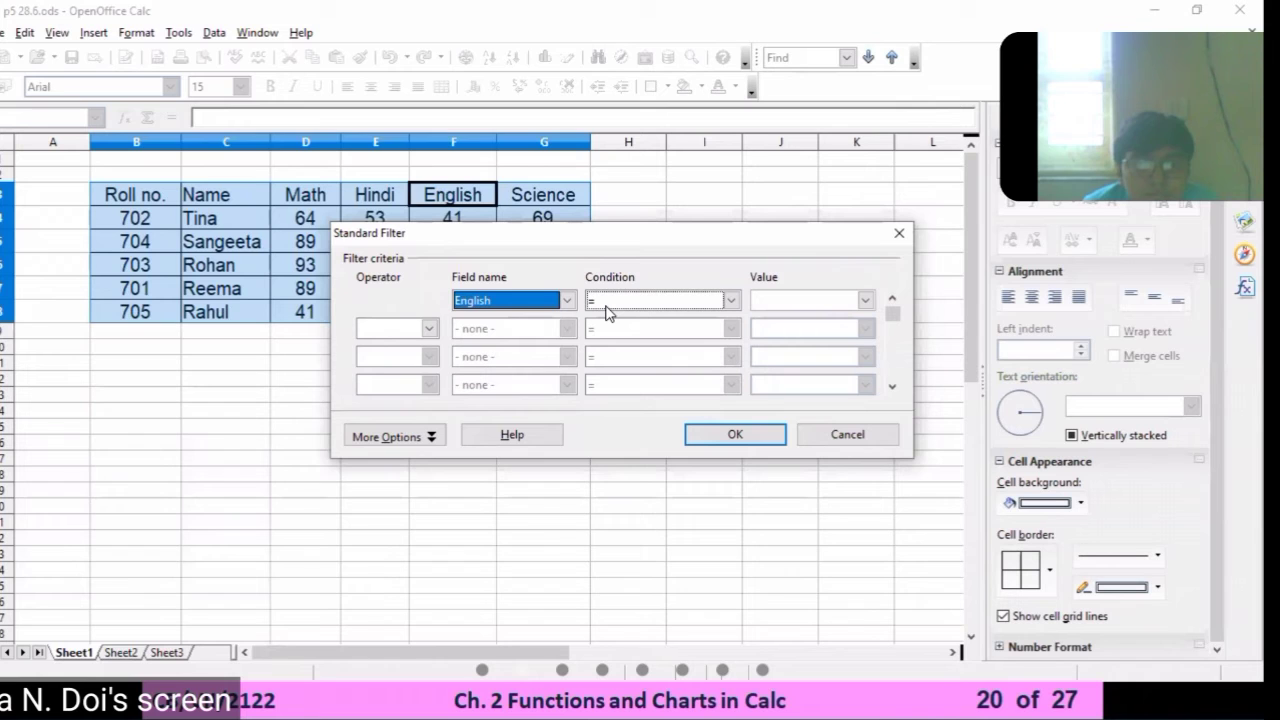
pyautogui.click(606, 306)
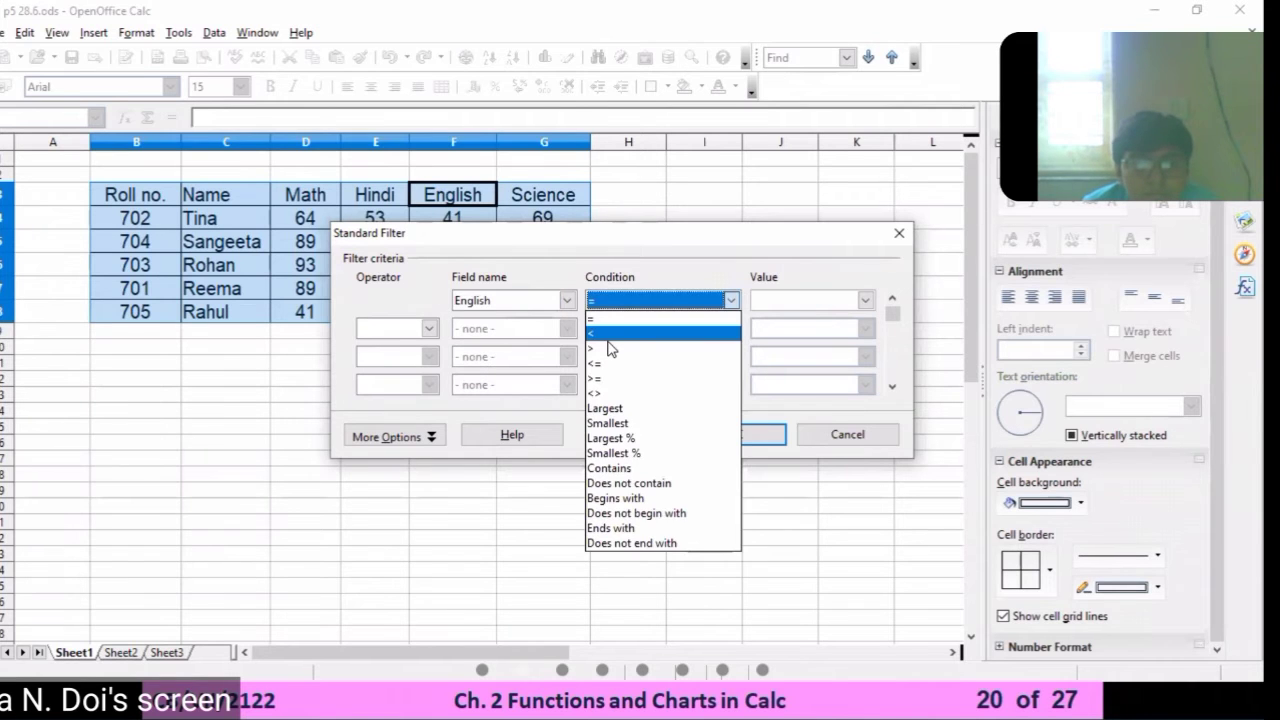
pyautogui.press('Down')
pyautogui.press('Down')
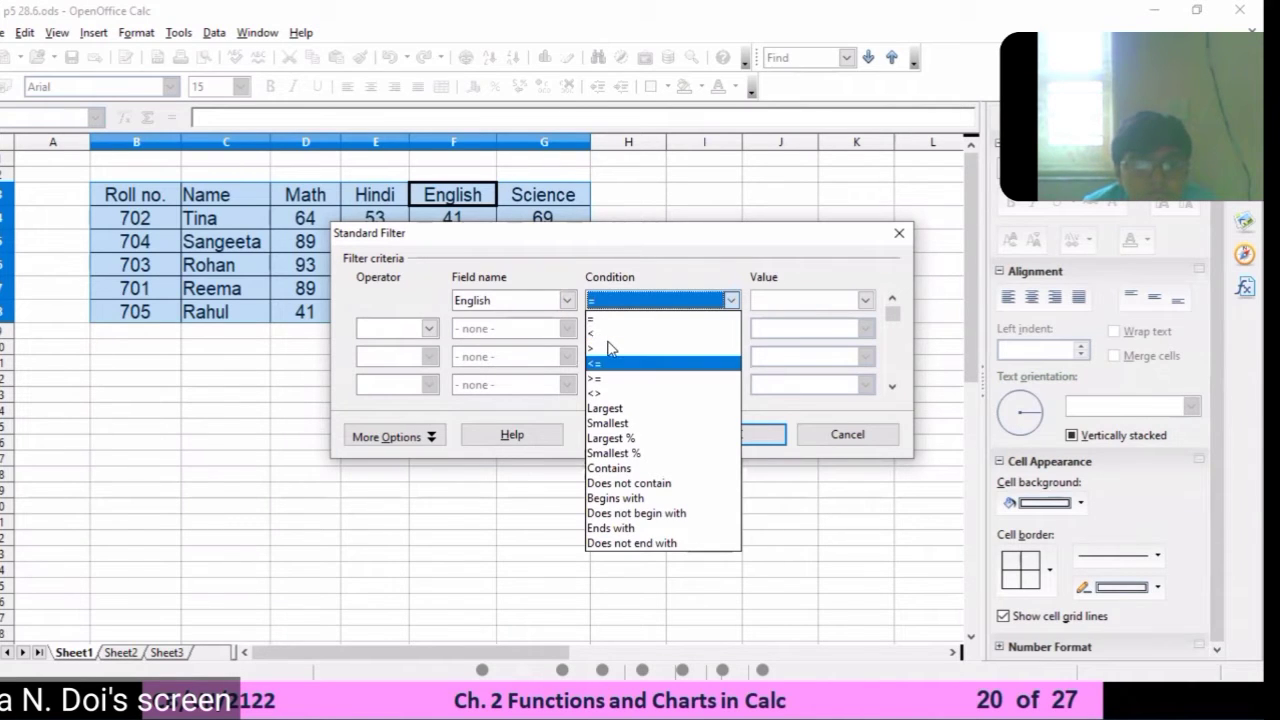
pyautogui.click(608, 346)
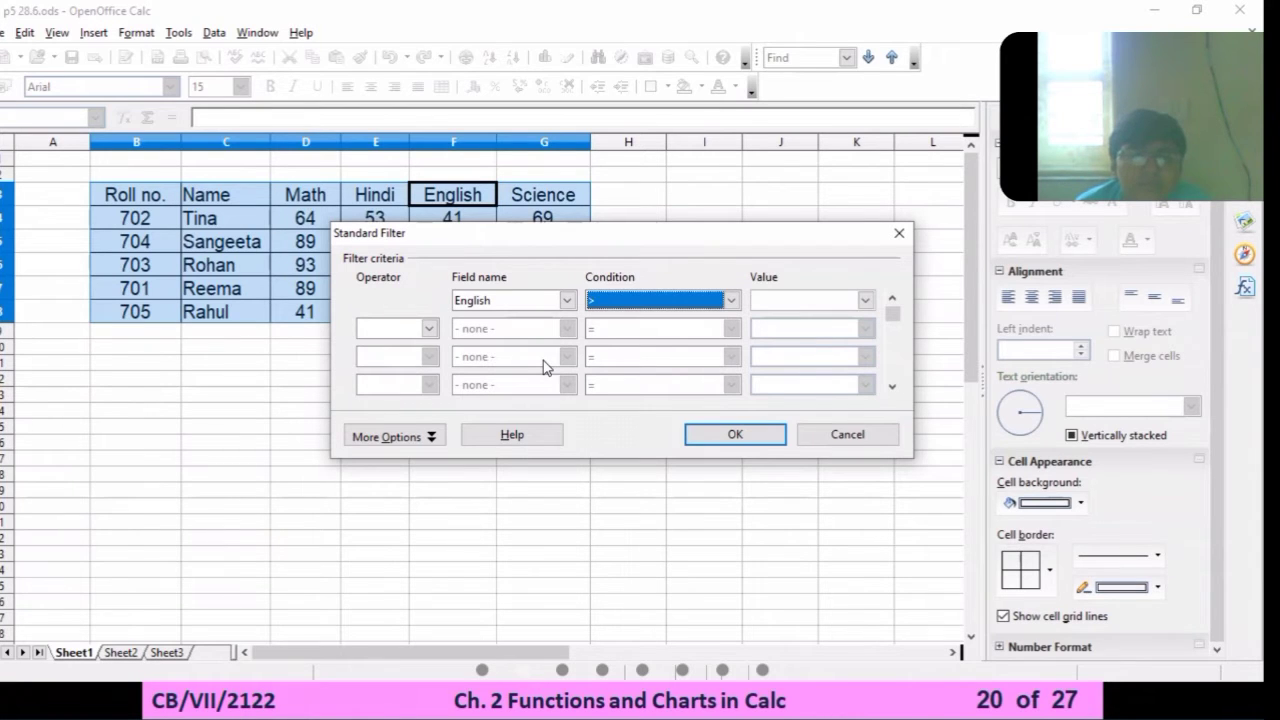
# Apply the English filter with 70 as the comparison value, and undo it to restore all records
pyautogui.moveTo(753, 234); pyautogui.dragTo(708, 359)
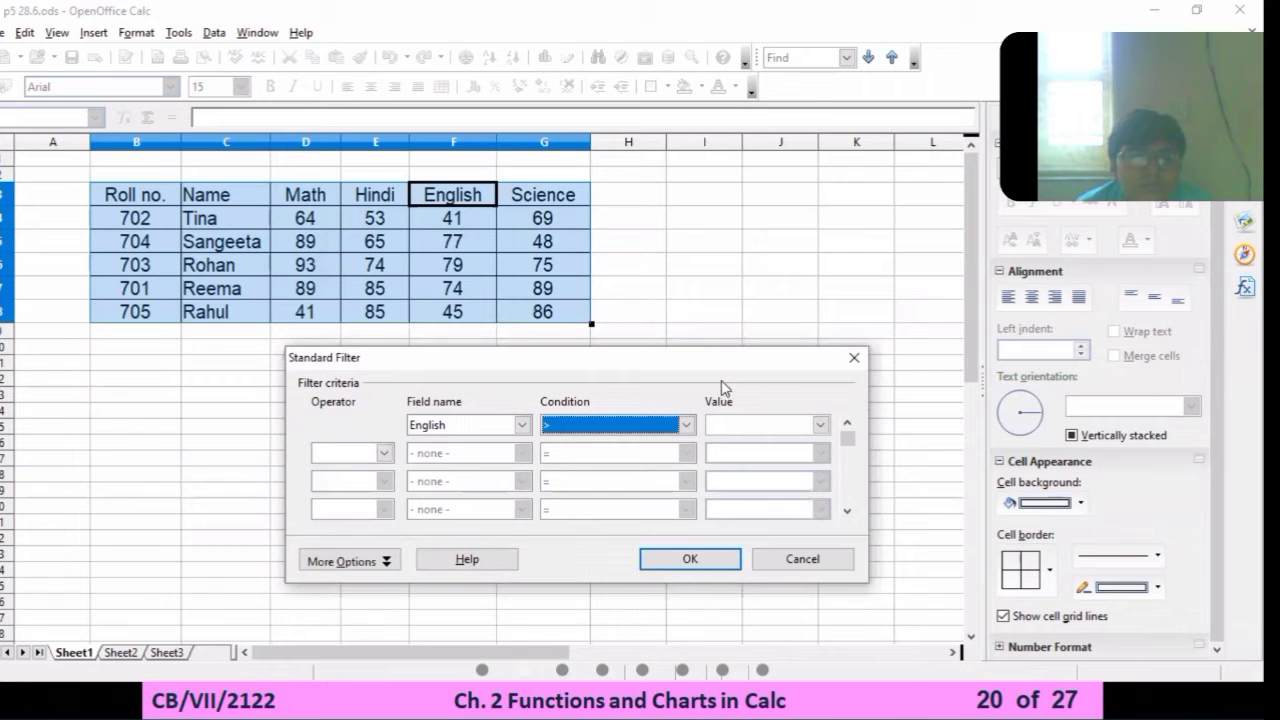
pyautogui.press('Tab')
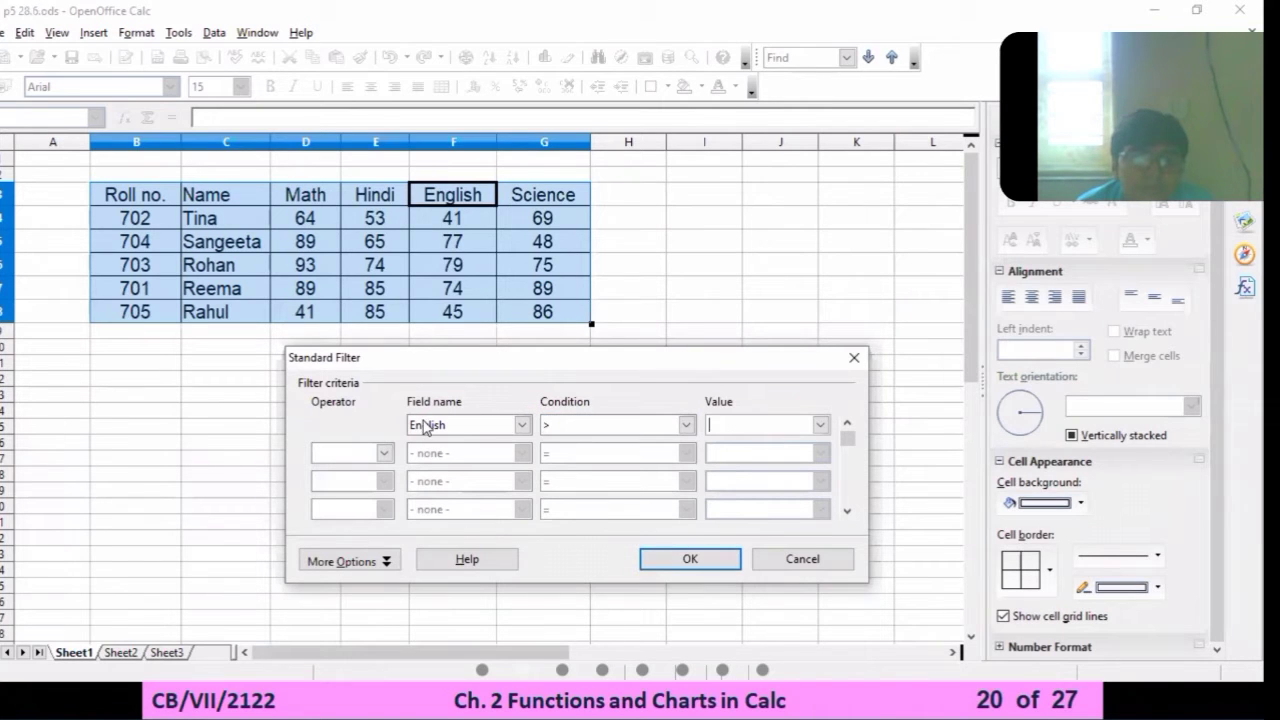
pyautogui.write('70')
pyautogui.click(672, 559)
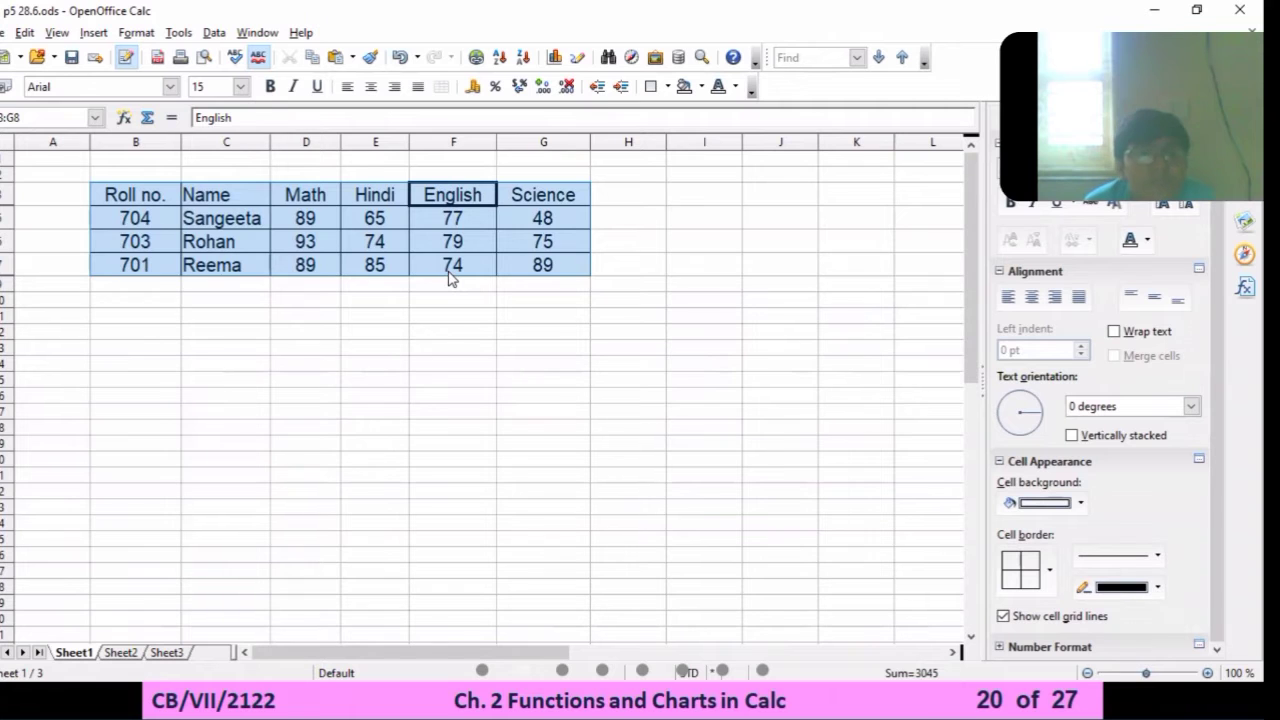
pyautogui.hotkey('ctrl', 'z')
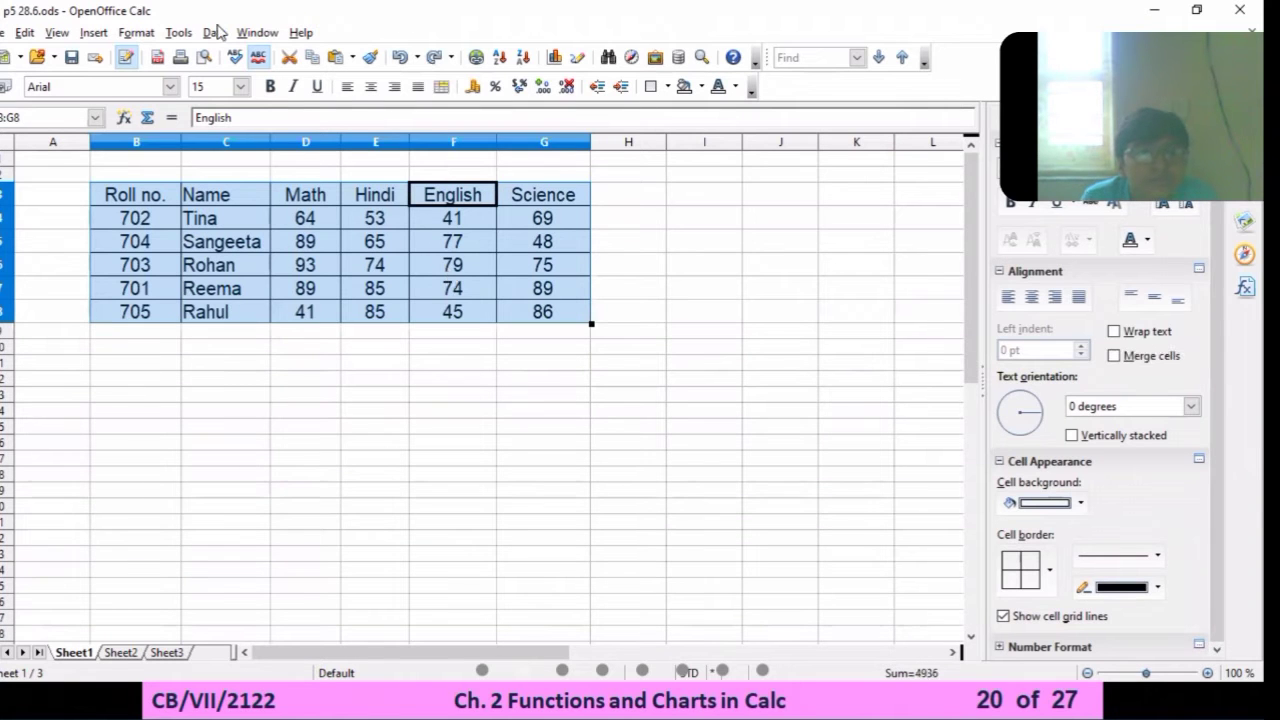
# Start another Standard Filter on the marks table with Hindi as the field and >= as the condition
pyautogui.click(214, 33)
pyautogui.moveTo(278, 120)
pyautogui.click(430, 140)
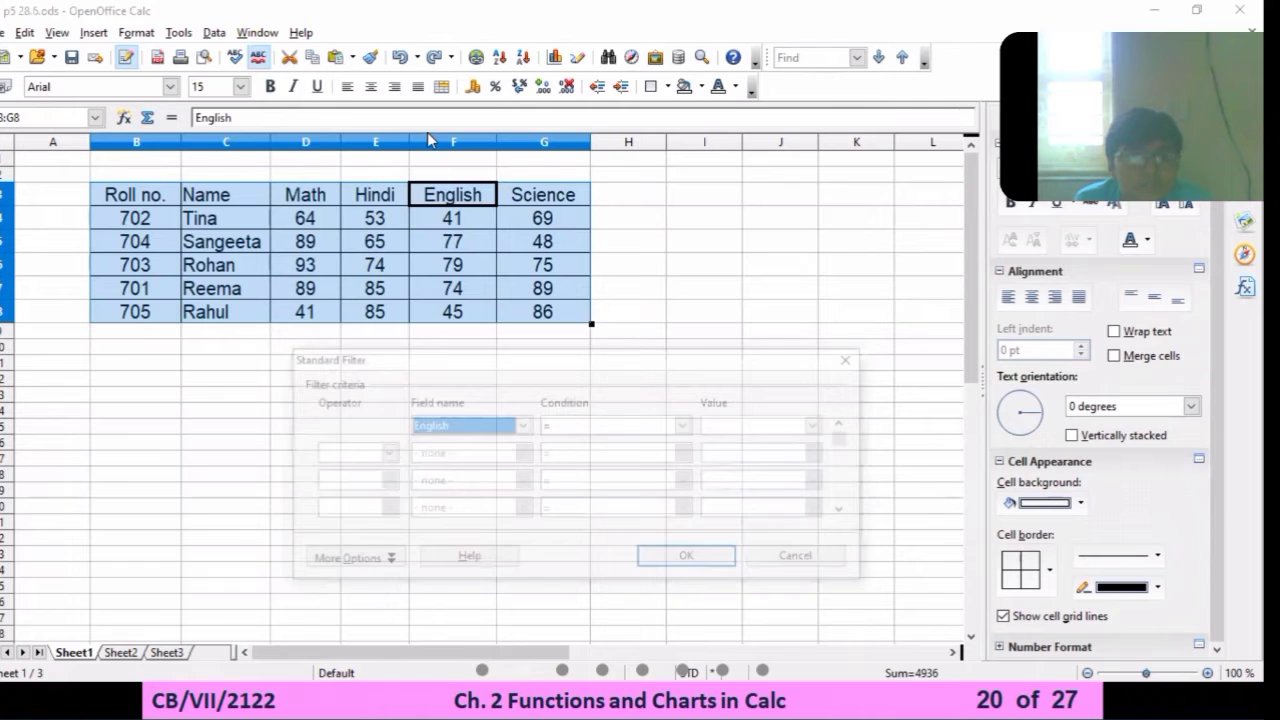
pyautogui.click(521, 425)
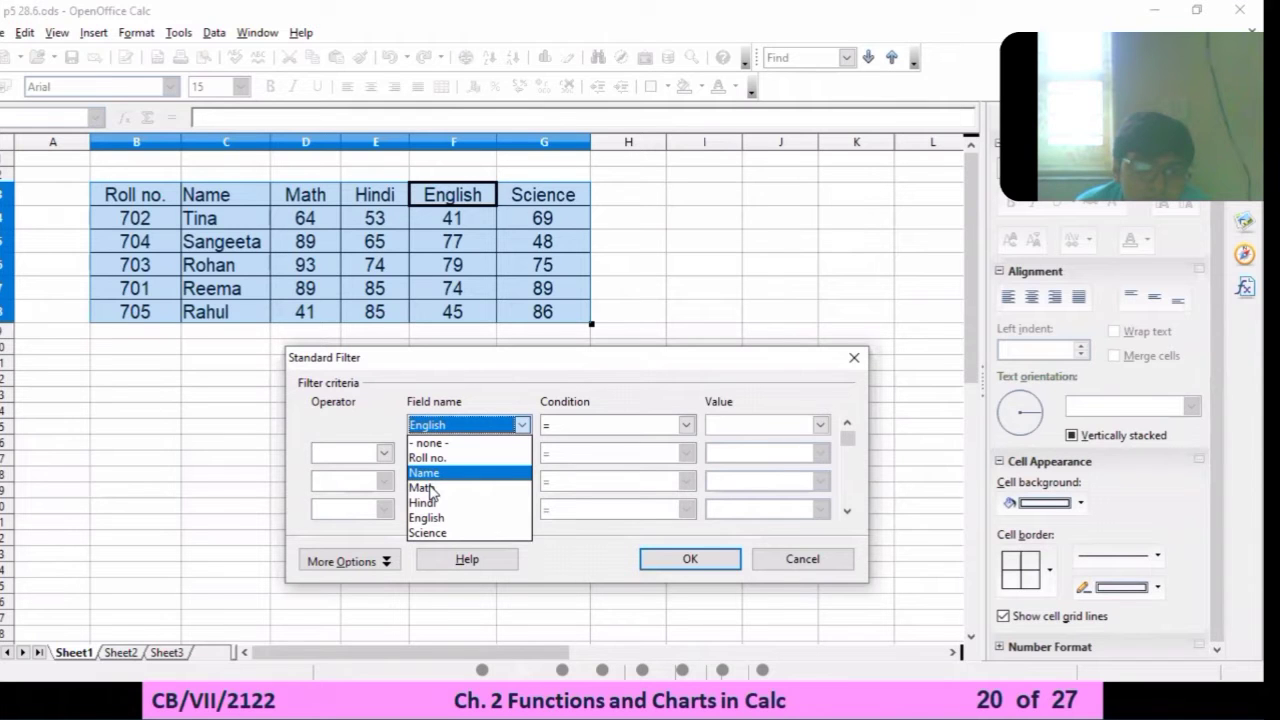
pyautogui.click(427, 517)
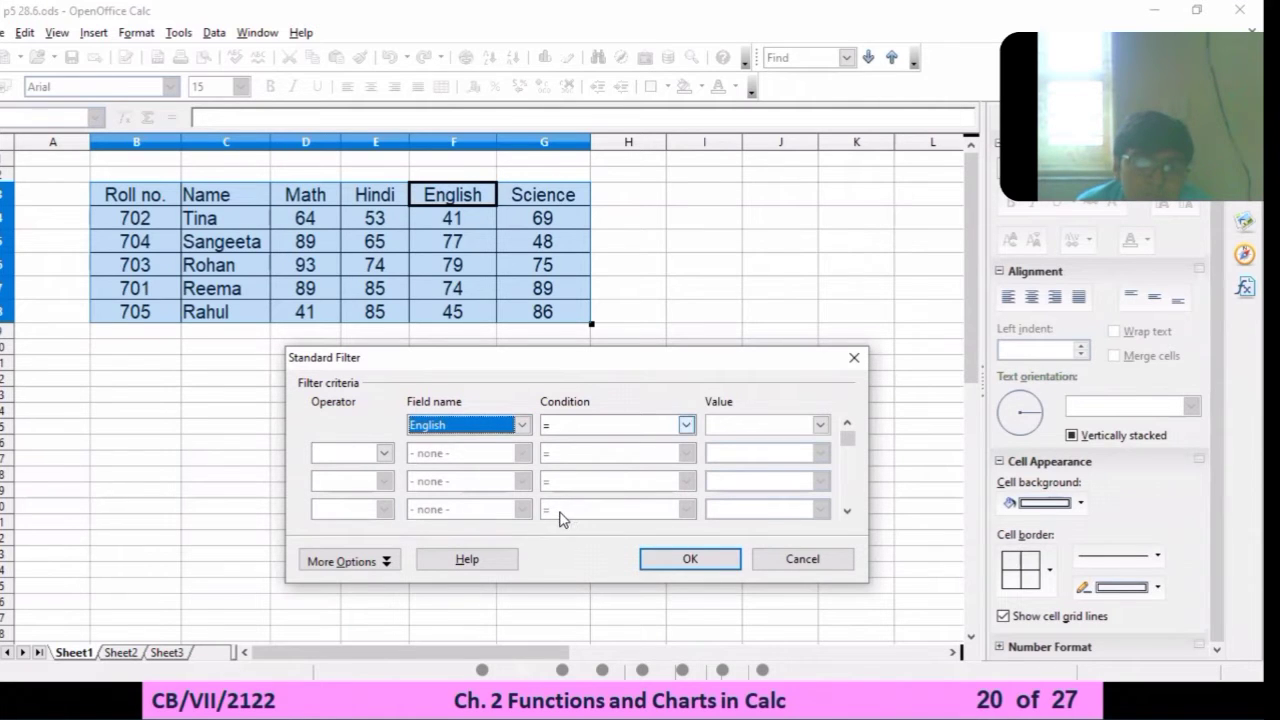
pyautogui.click(686, 425)
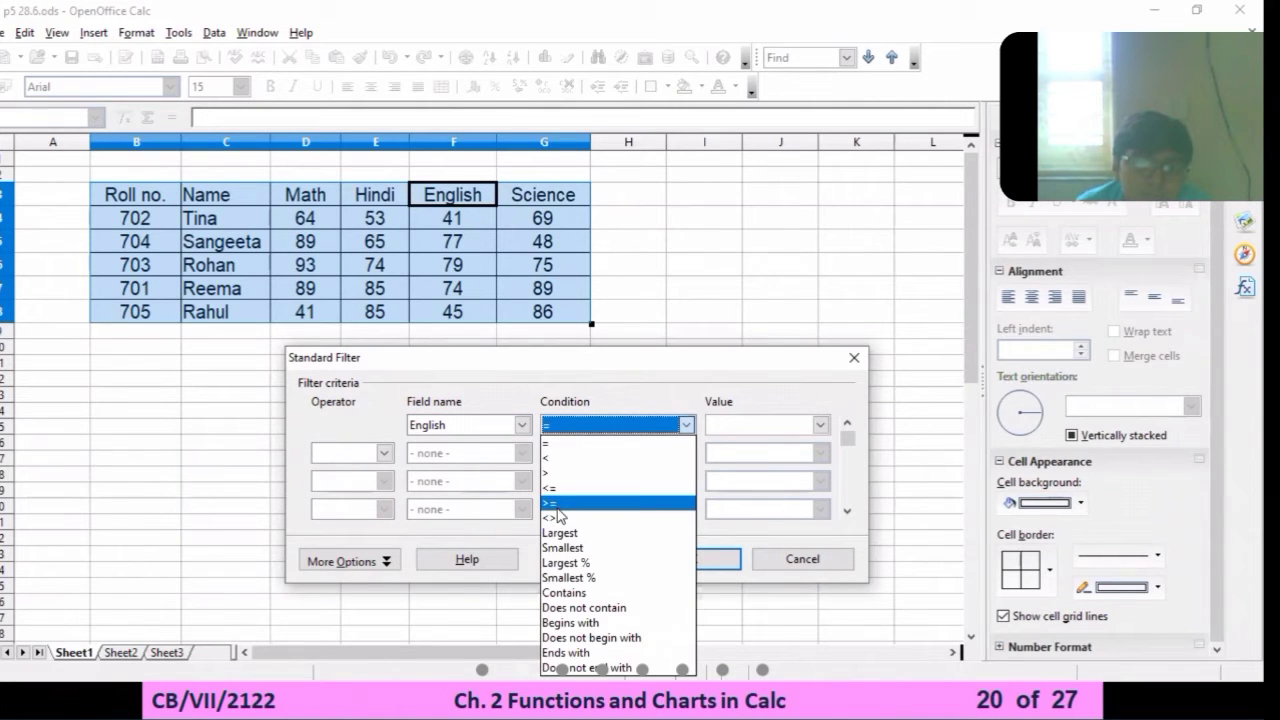
pyautogui.click(557, 504)
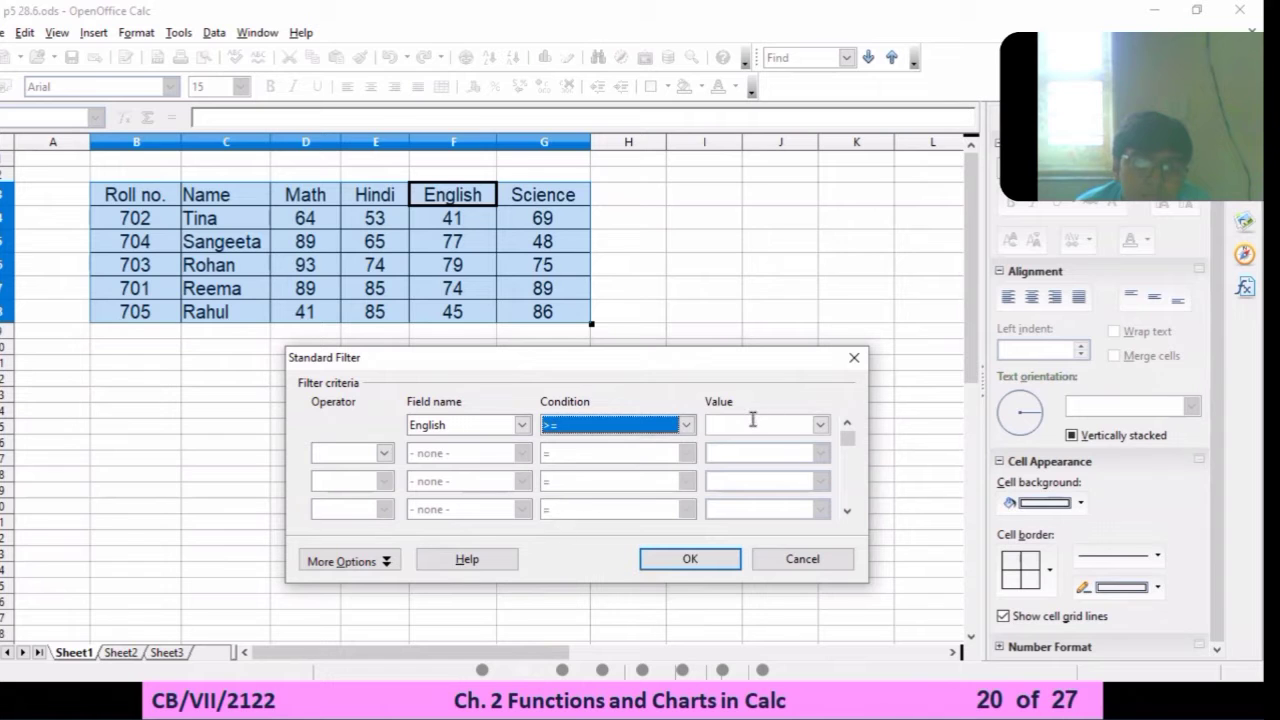
pyautogui.click(522, 425)
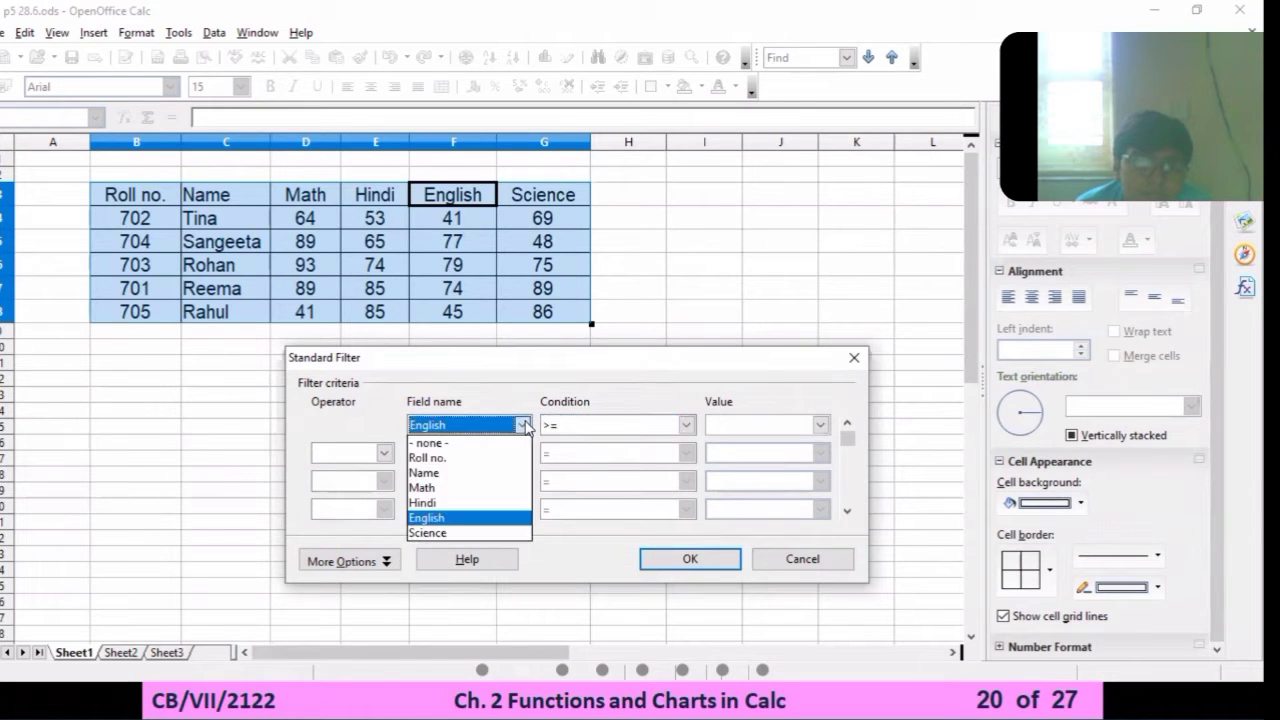
pyautogui.click(424, 503)
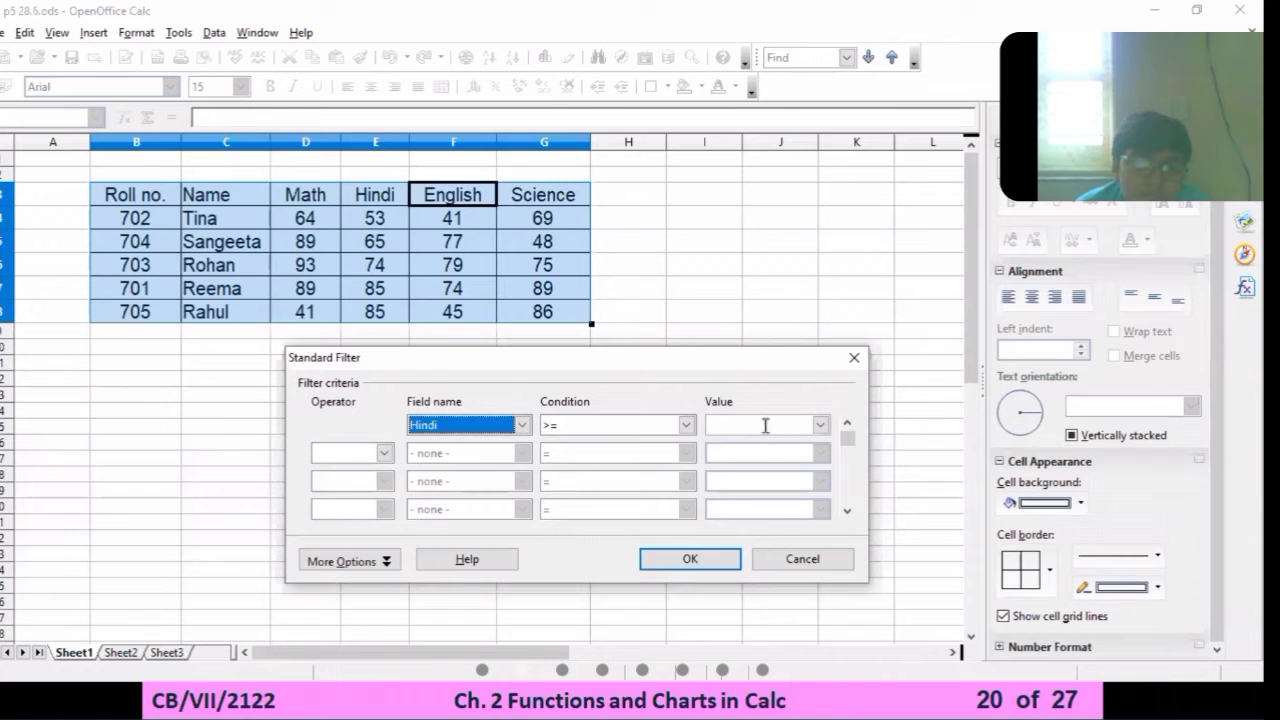
# Set the Hindi condition's value to 75 and apply the filter to the marks table
pyautogui.click(775, 424)
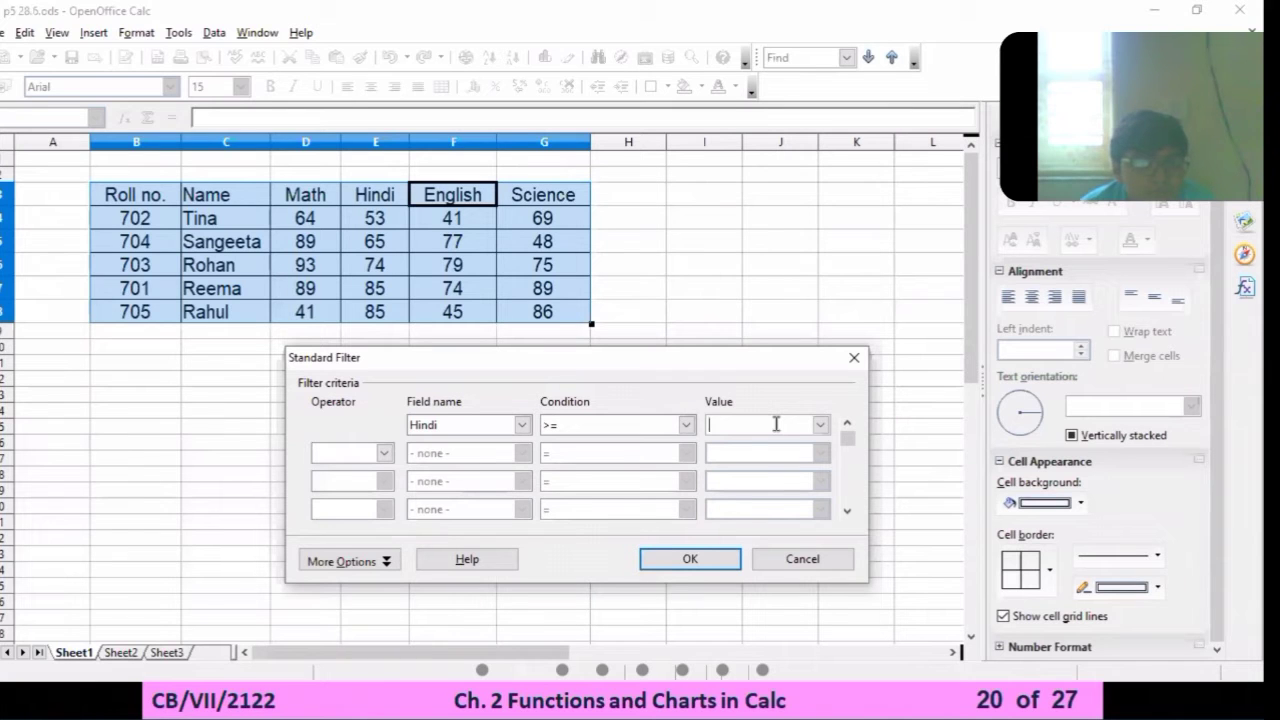
pyautogui.write('6')
pyautogui.press('BackSpace')
pyautogui.press('BackSpace')
pyautogui.write('75')
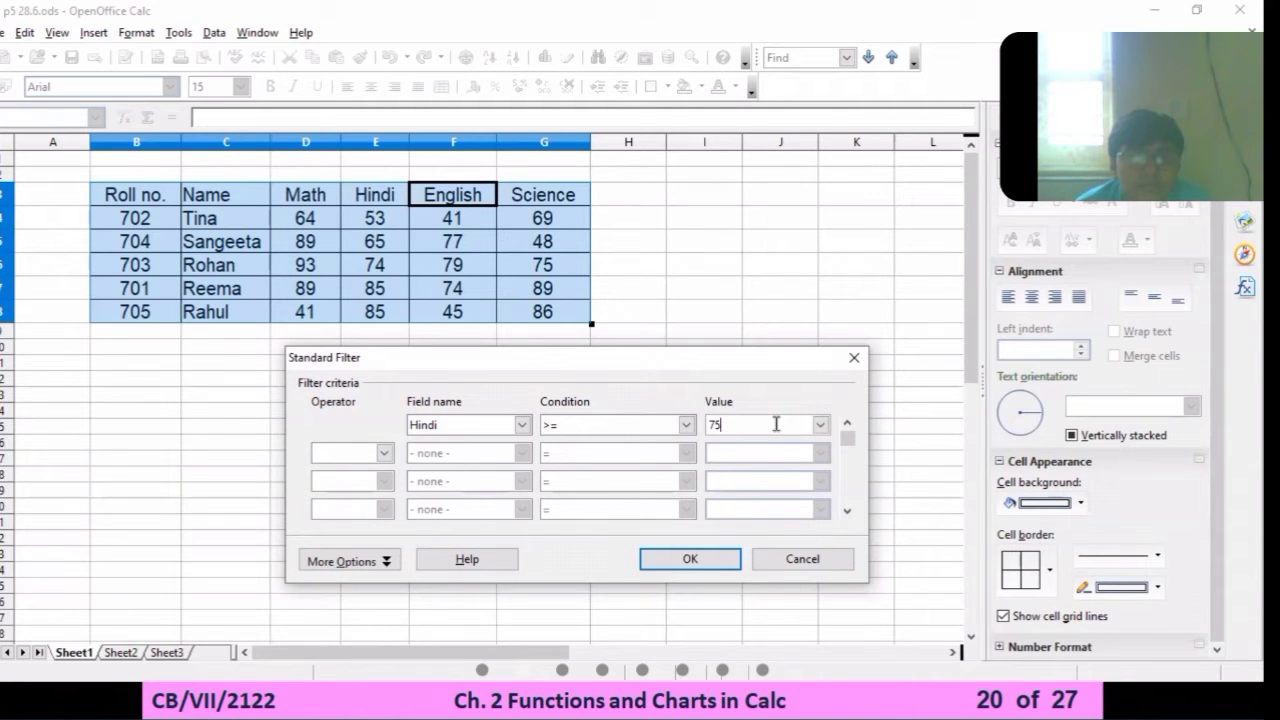
pyautogui.click(668, 561)
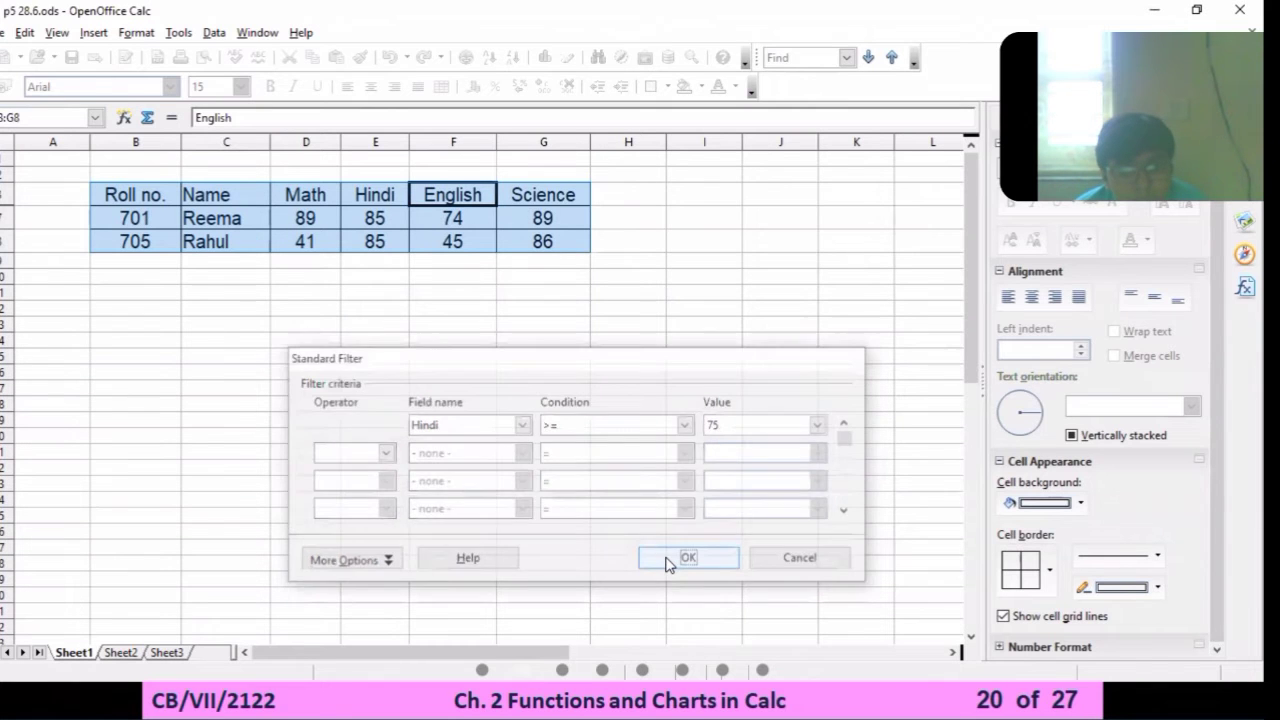
# Deselect the table and undo the Hindi filter to restore all records
pyautogui.click(380, 218)
pyautogui.click(365, 312)
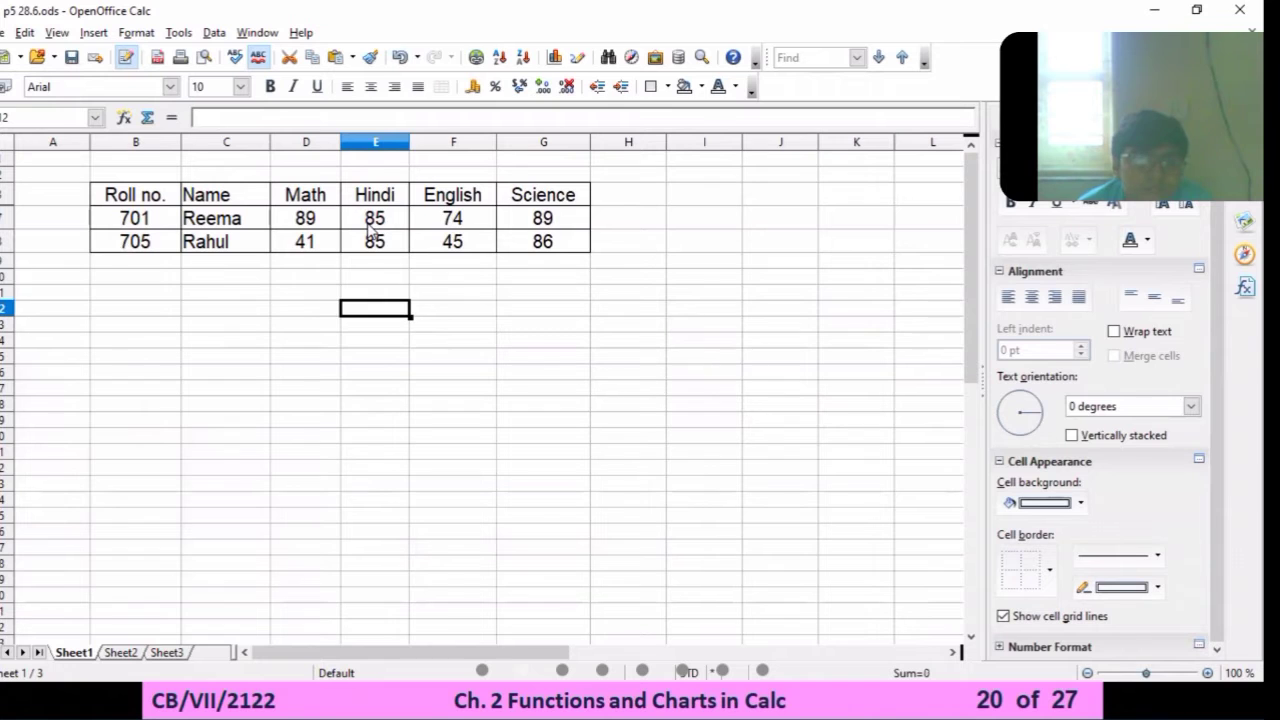
pyautogui.hotkey('ctrl', 'z')
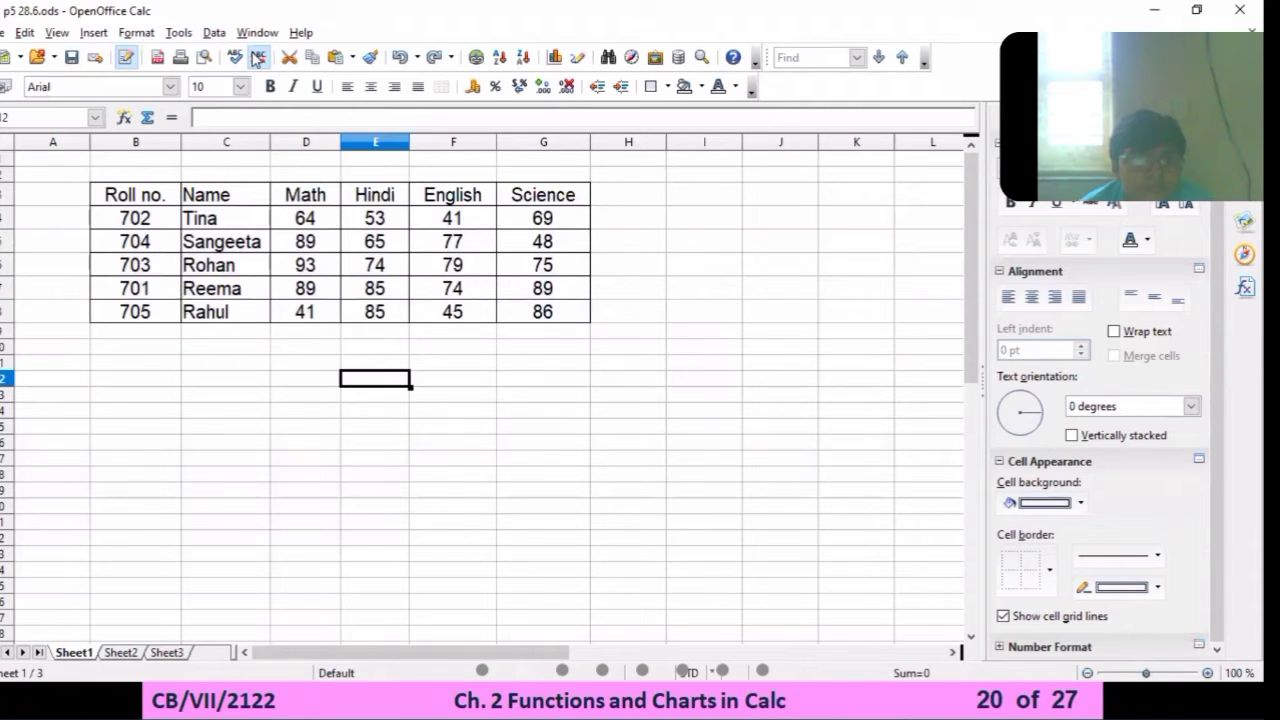
# Turn on AutoFilter for the marks table, starting from the Math header cell
pyautogui.click(320, 190)
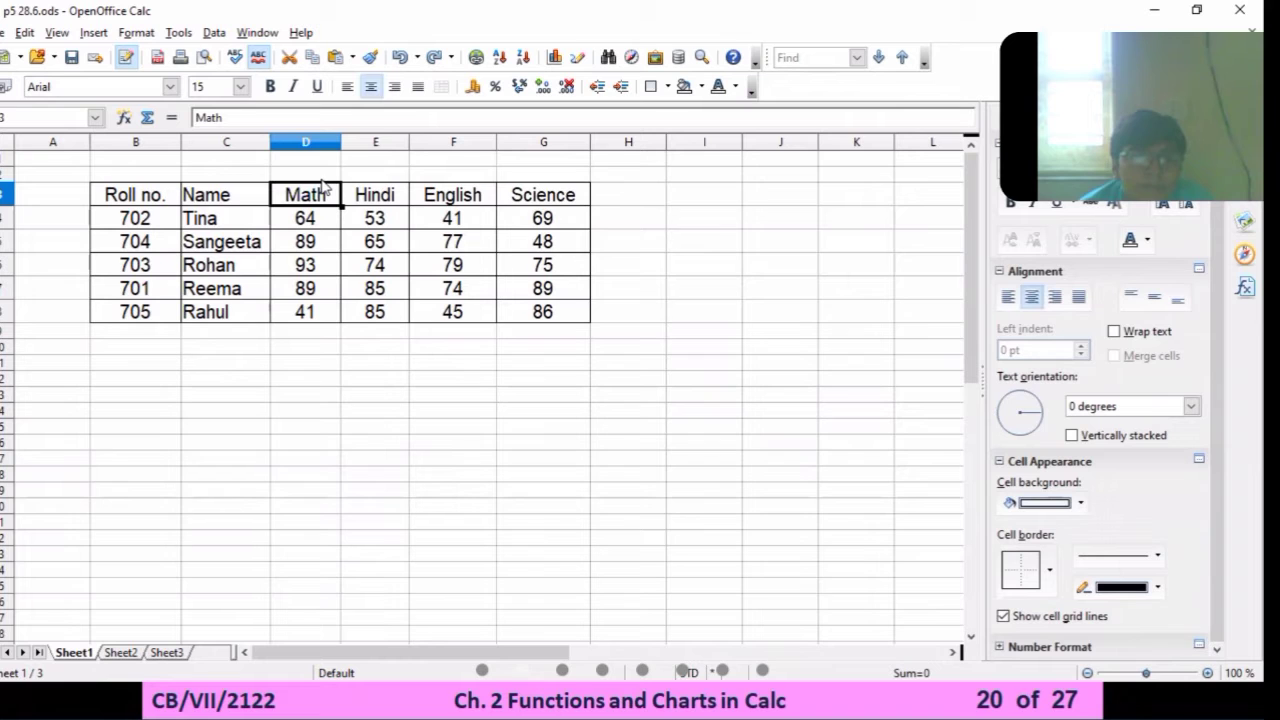
pyautogui.click(212, 34)
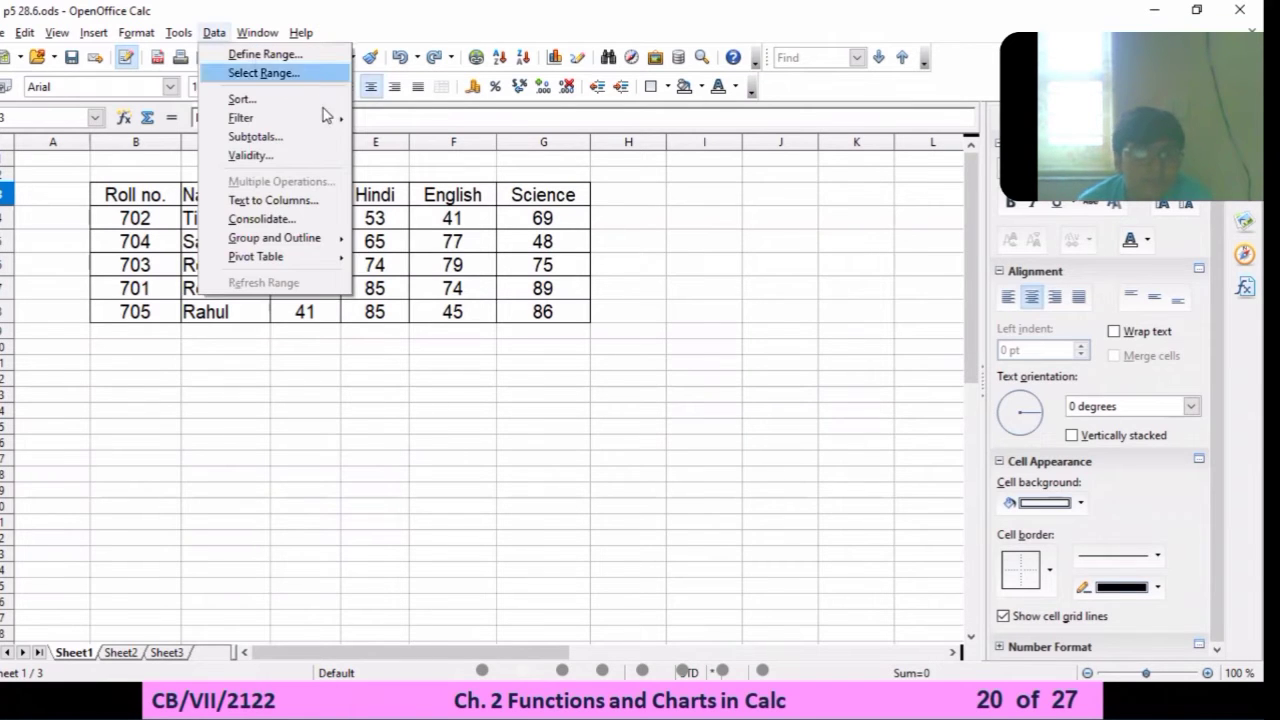
pyautogui.moveTo(330, 121)
pyautogui.click(398, 118)
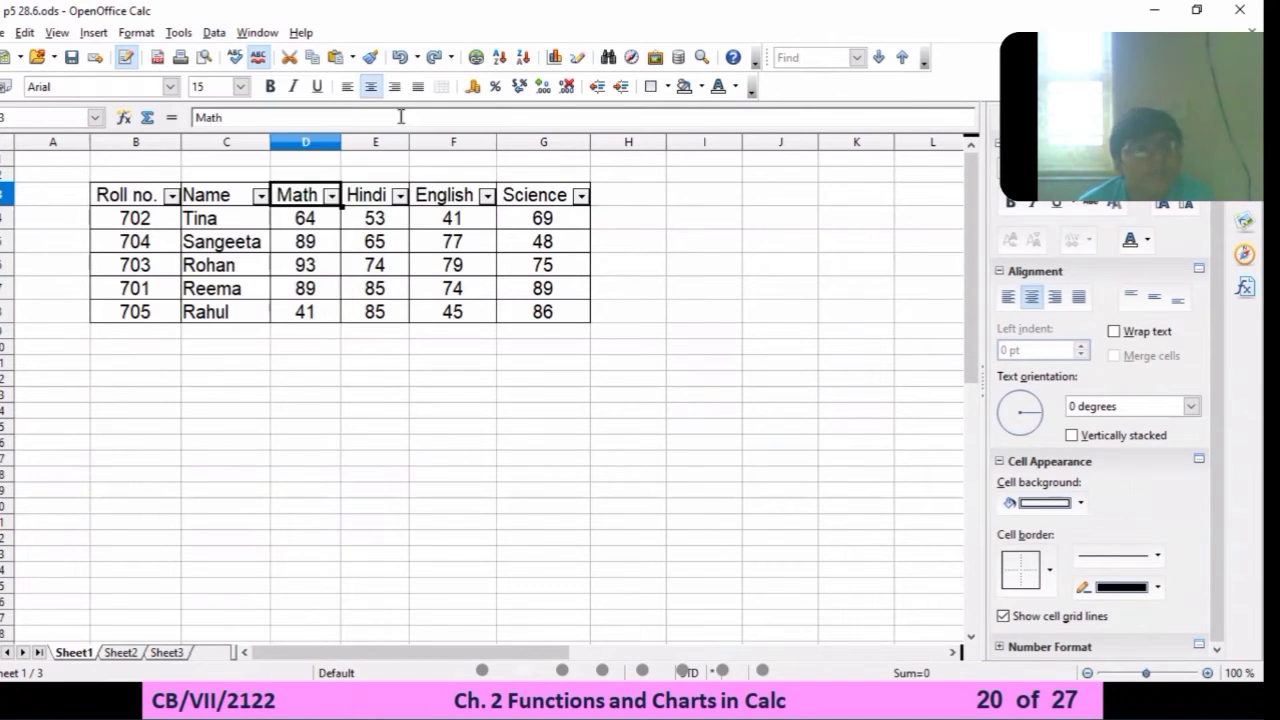
# Open the Standard Filter settings from the Math column's filter options, and close them without applying a condition
pyautogui.click(331, 197)
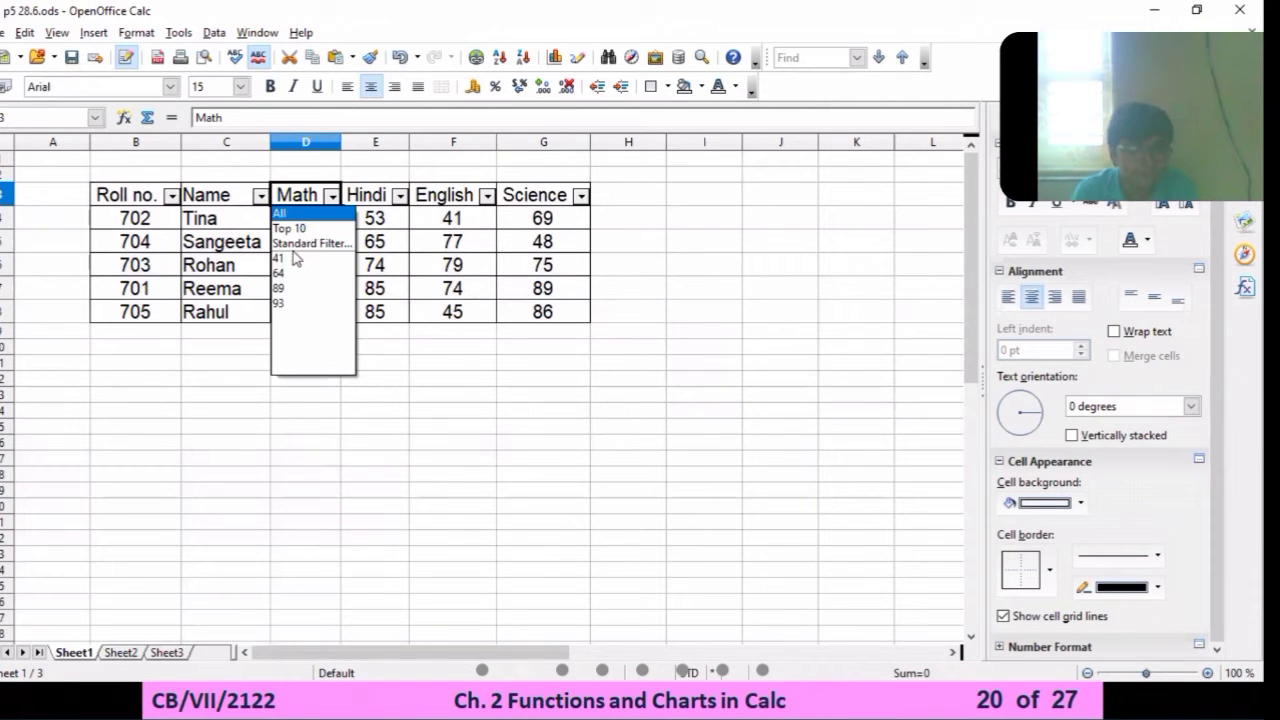
pyautogui.click(305, 243)
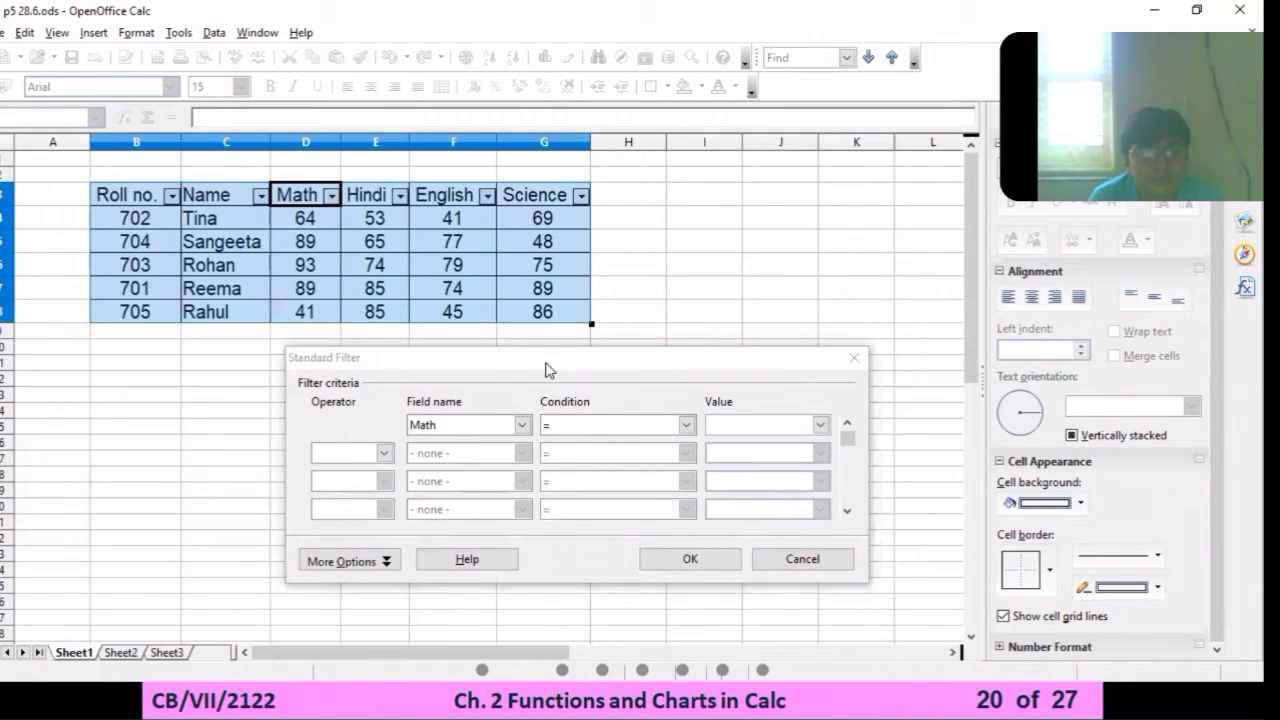
pyautogui.click(857, 361)
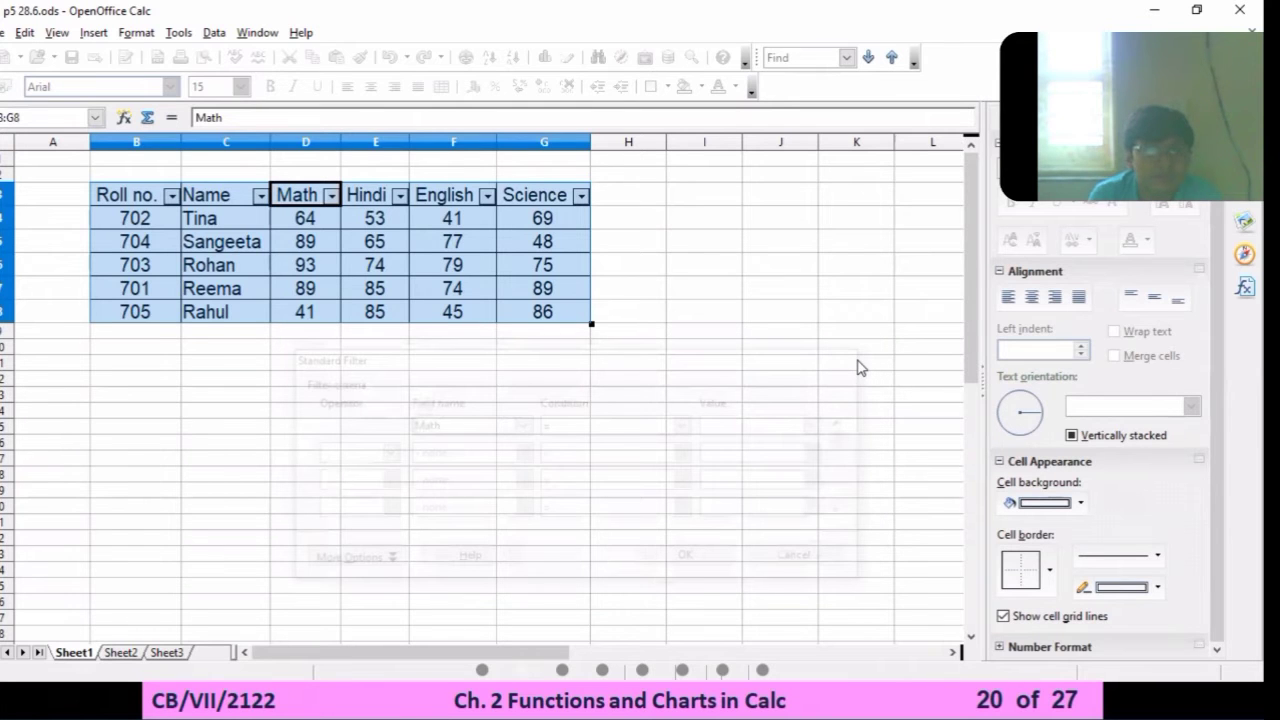
# Switch to the PowerPoint slide show and advance to the Conditional Formatting slide, number 21
pyautogui.hotkey('alt', 'Tab')
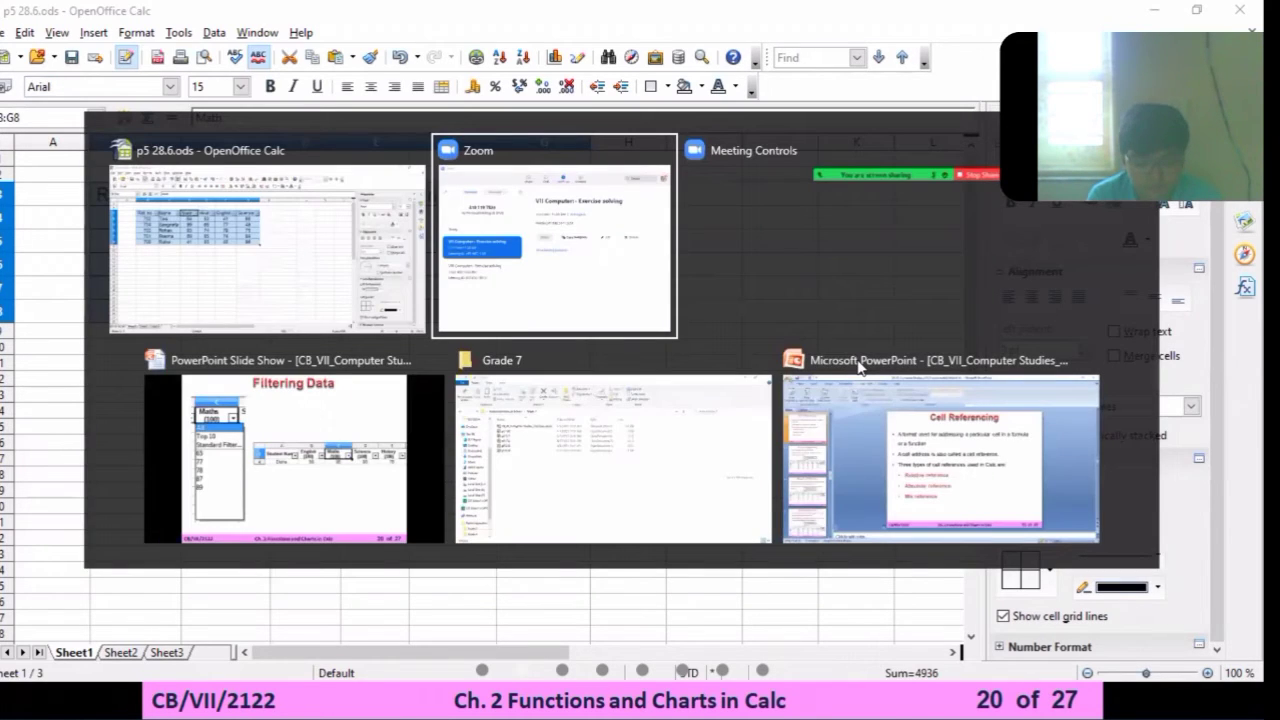
pyautogui.hotkey('alt', 'Tab')
pyautogui.hotkey('alt', 'Tab')
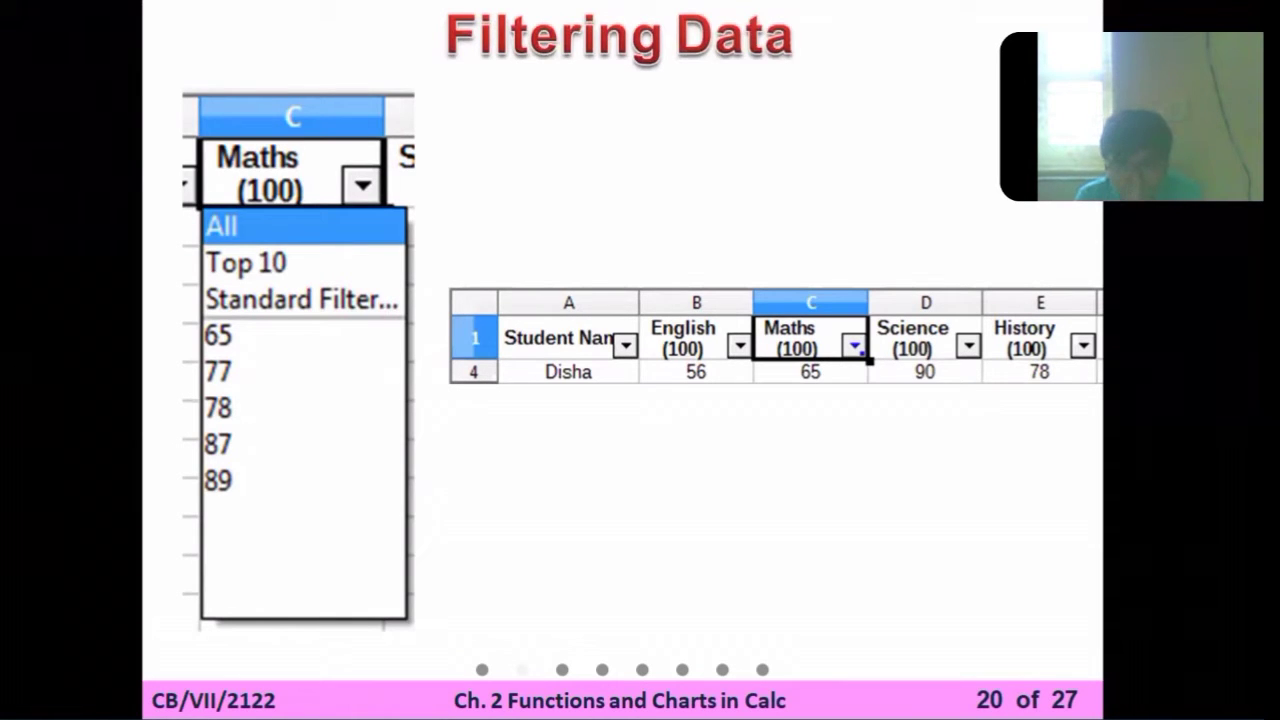
pyautogui.press('Right')
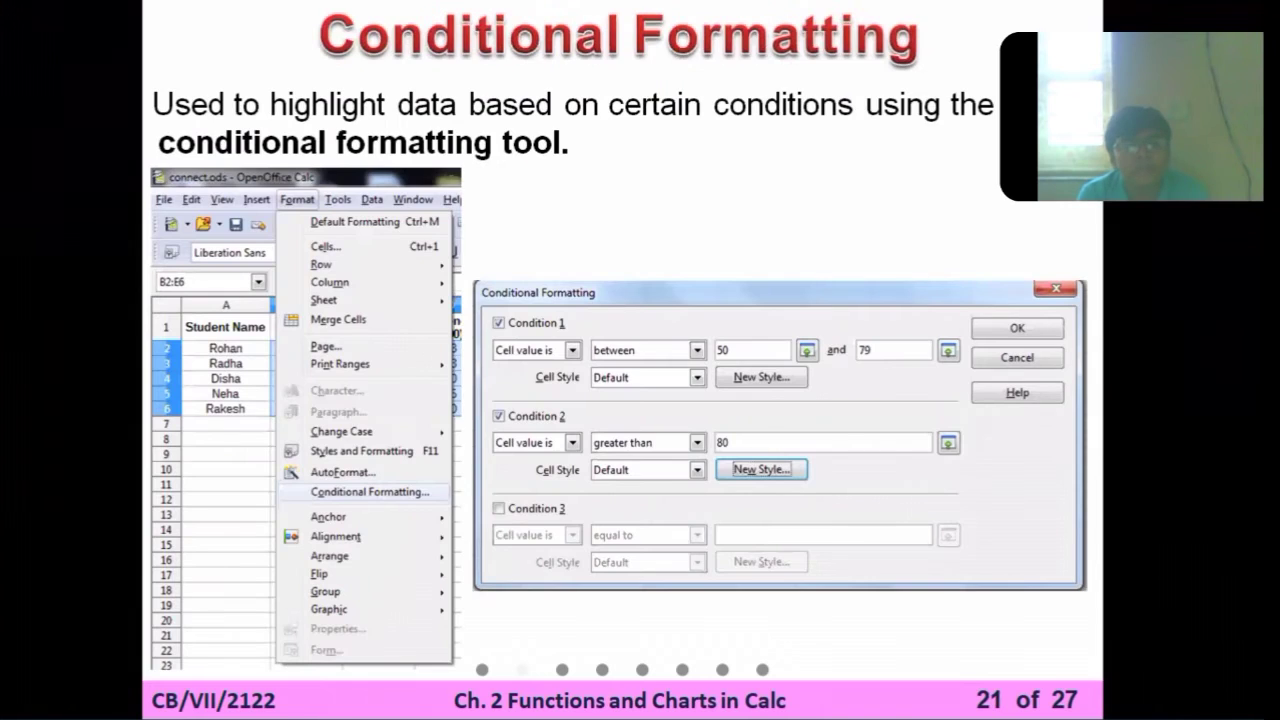
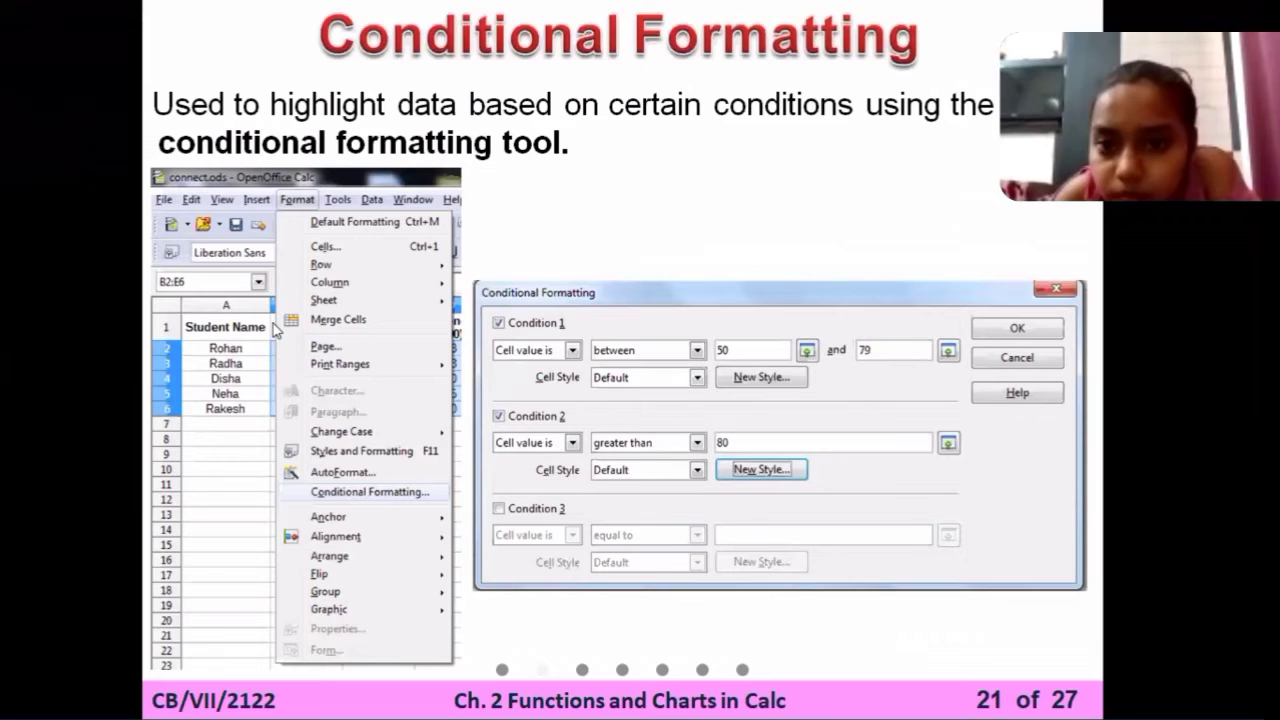
# Advance the slide show to slide 22, which covers cell style backgrounds for conditional formatting
pyautogui.click(260, 486)
pyautogui.click(58, 670)
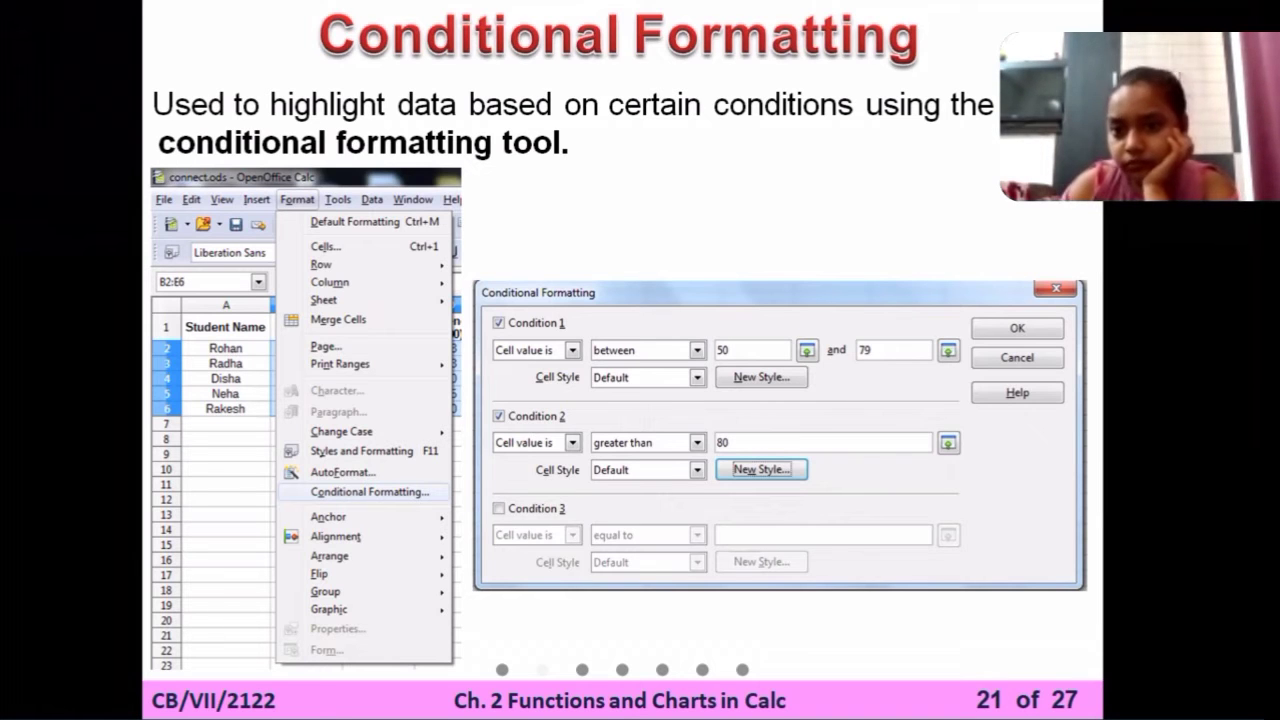
pyautogui.press('Right')
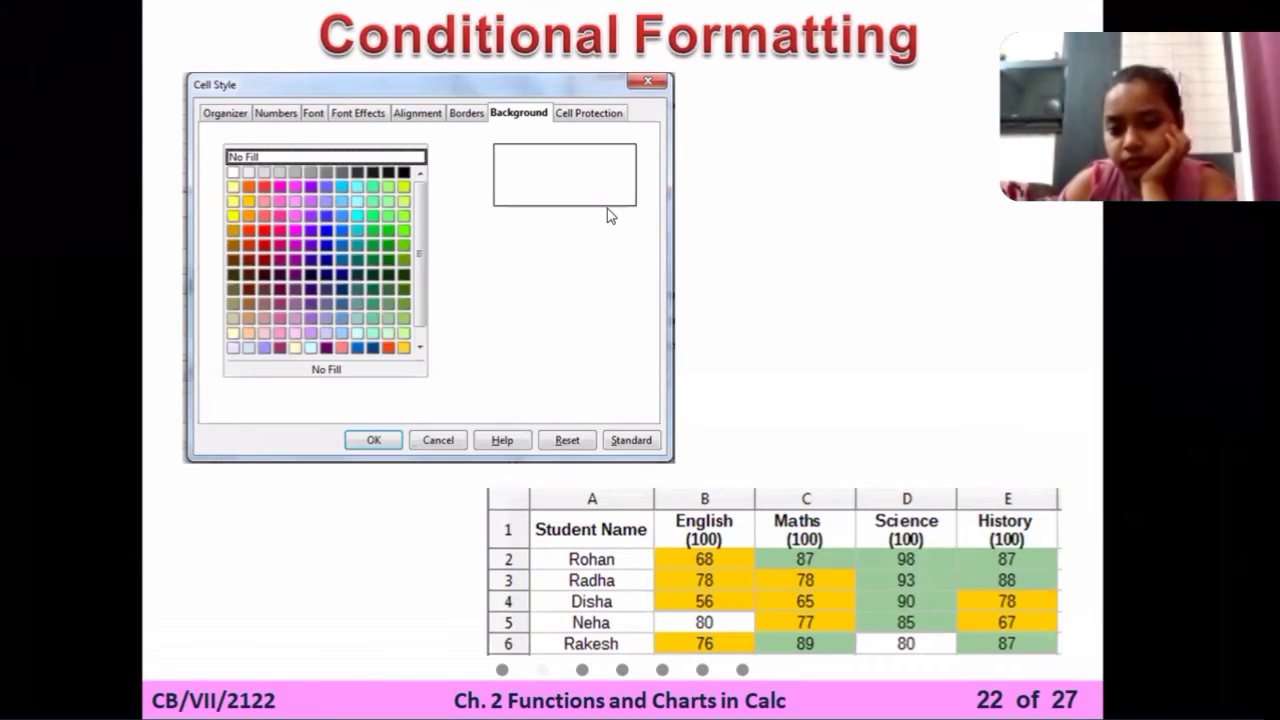
# Switch back to the marks table in OpenOffice Calc
pyautogui.hotkey('alt', 'Tab')
pyautogui.hotkey('alt', 'Tab')
pyautogui.hotkey('alt', 'Tab')
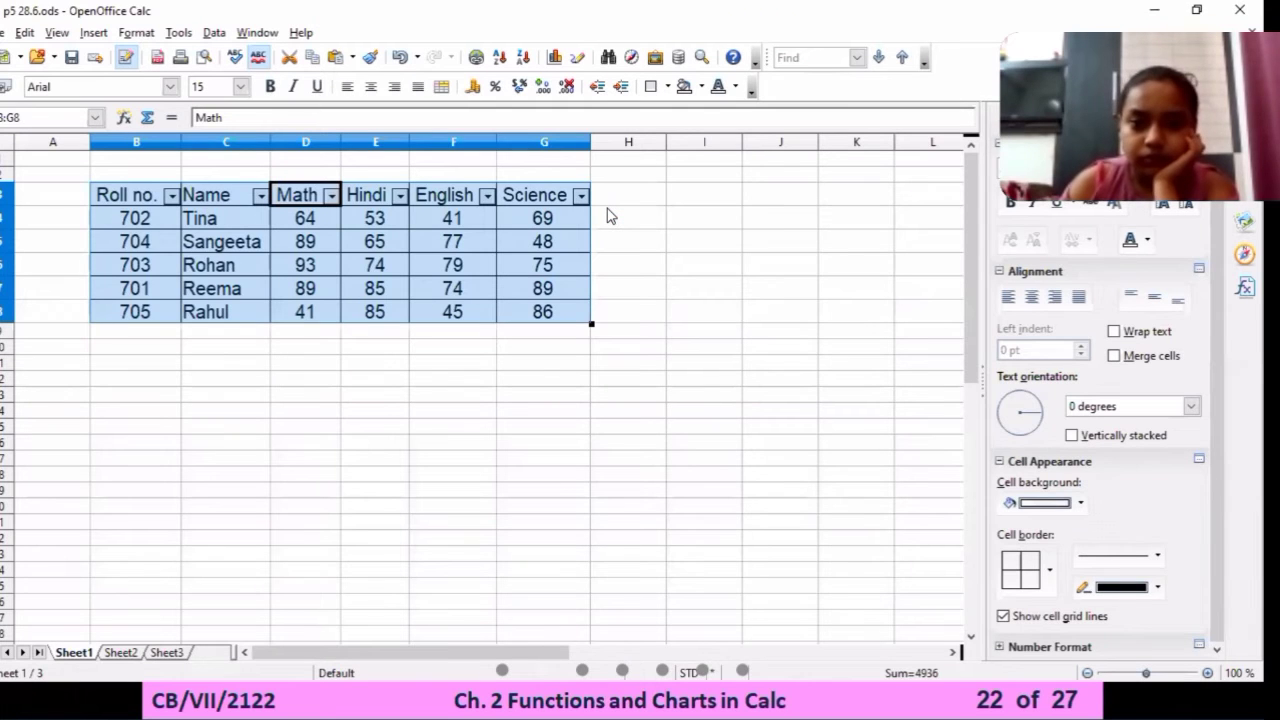
# Paste a copy of the marks table starting at B11 and add the heading Total in H11
pyautogui.click(133, 368)
pyautogui.hotkey('ctrl', 'v')
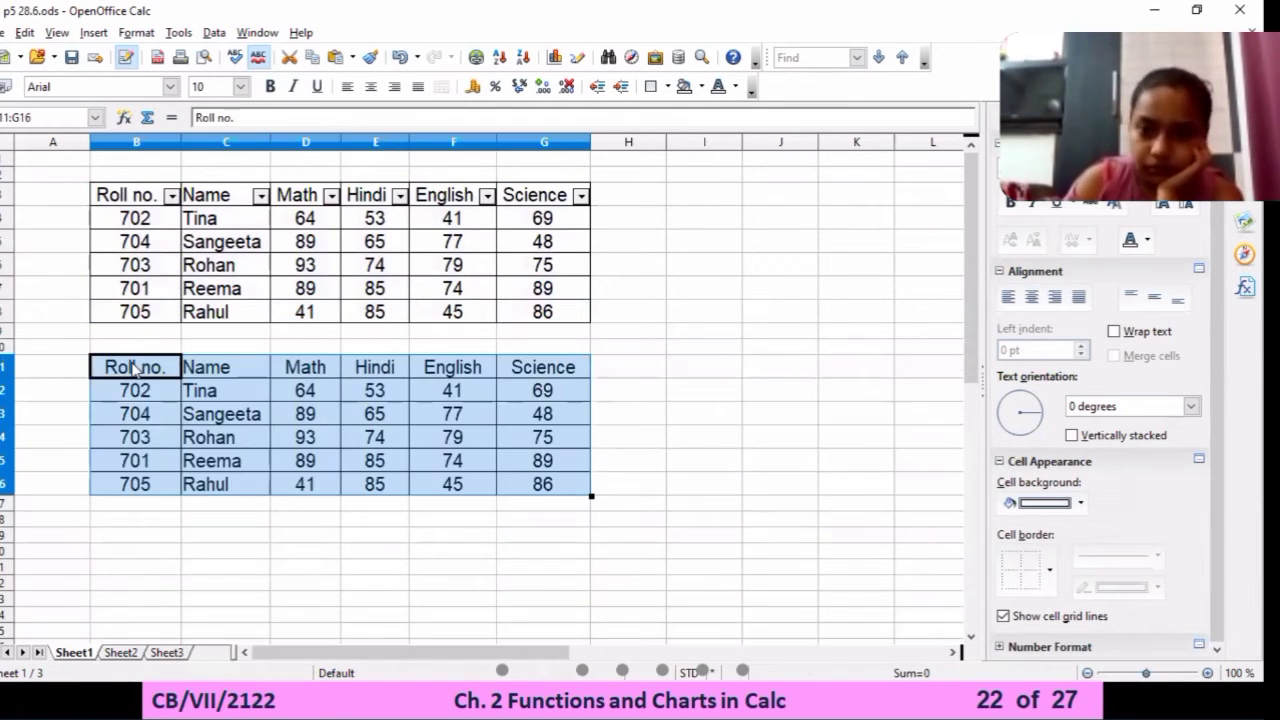
pyautogui.click(632, 372)
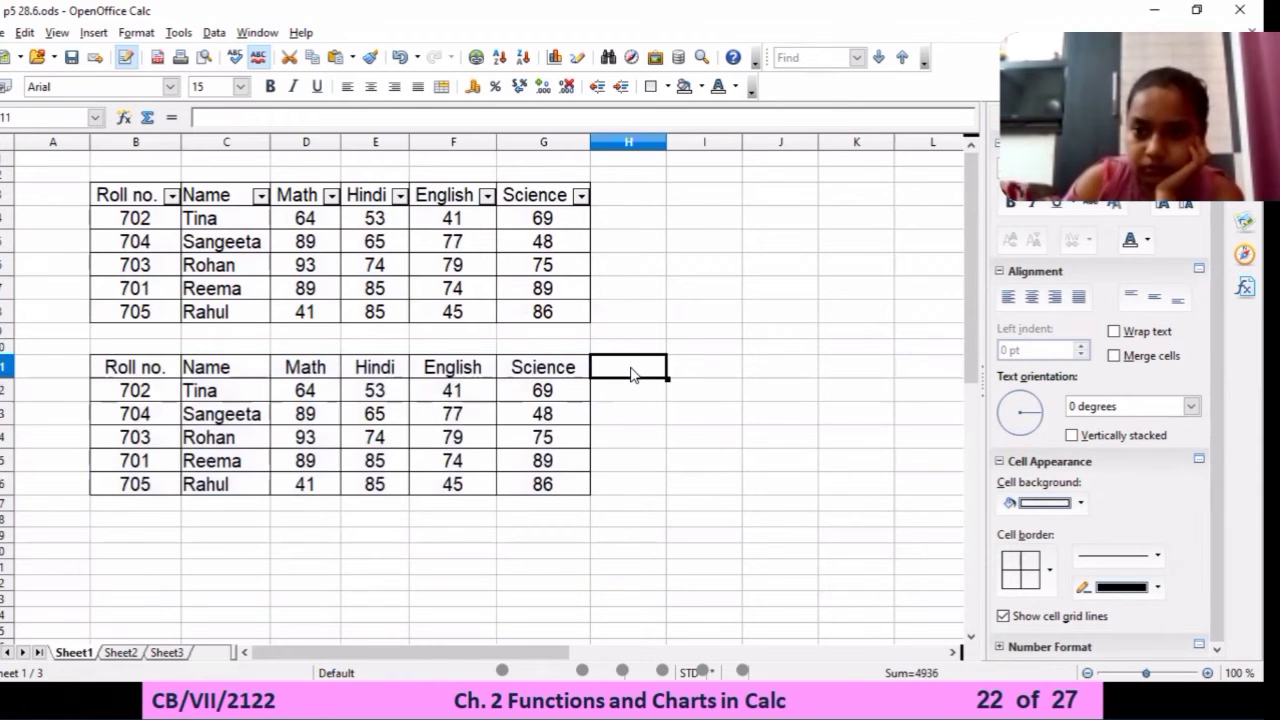
pyautogui.write('Total')
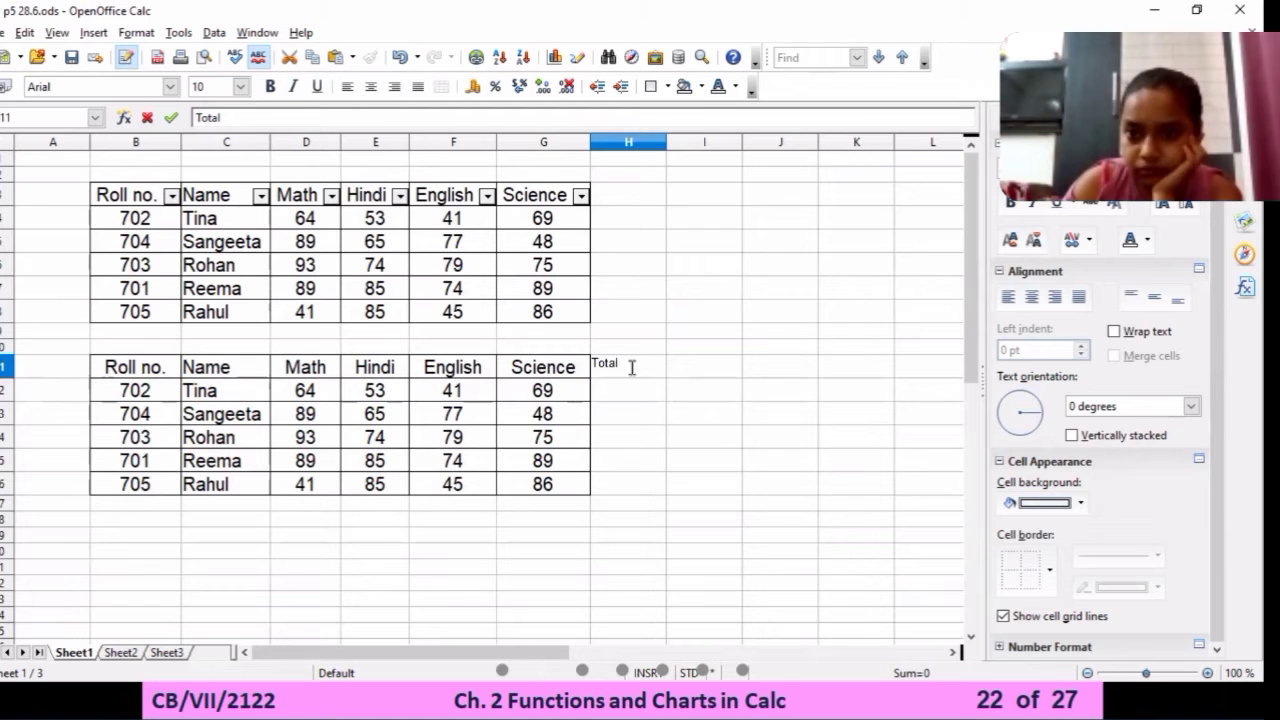
pyautogui.press('Return')
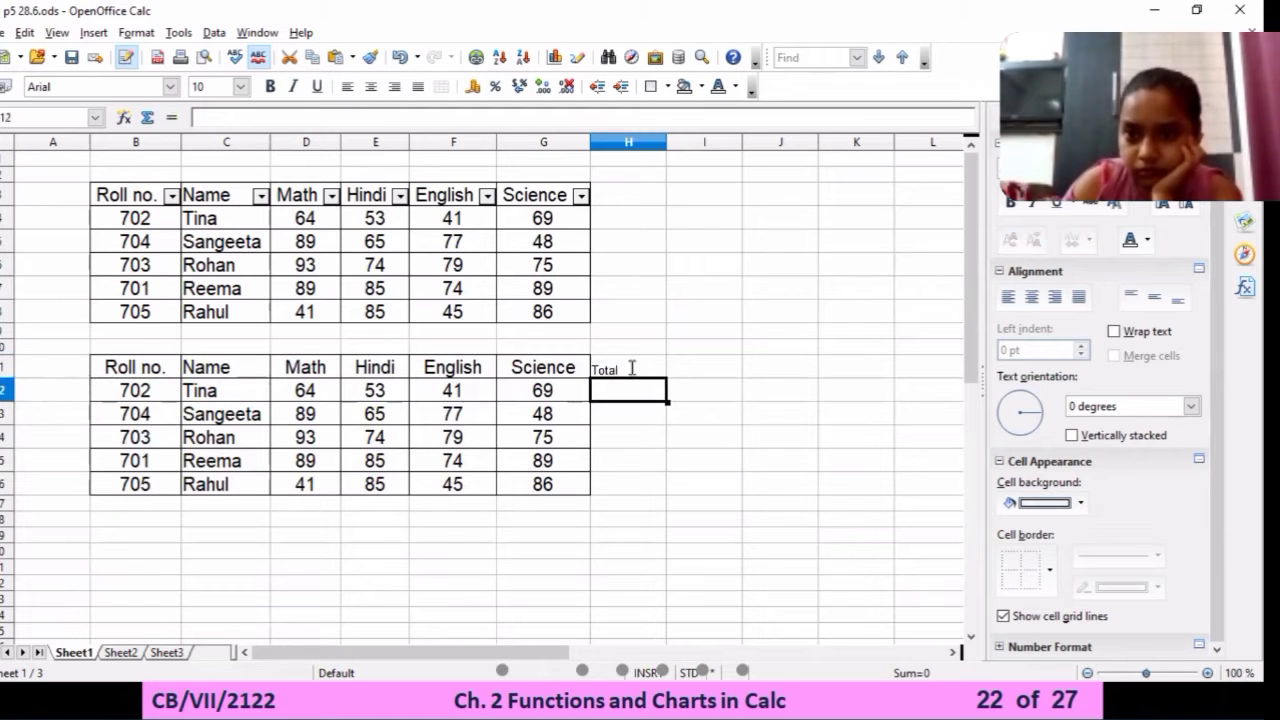
# Enter the formula =SUM(D12:G12) in H12 to total the first student's marks
pyautogui.write('=sum')
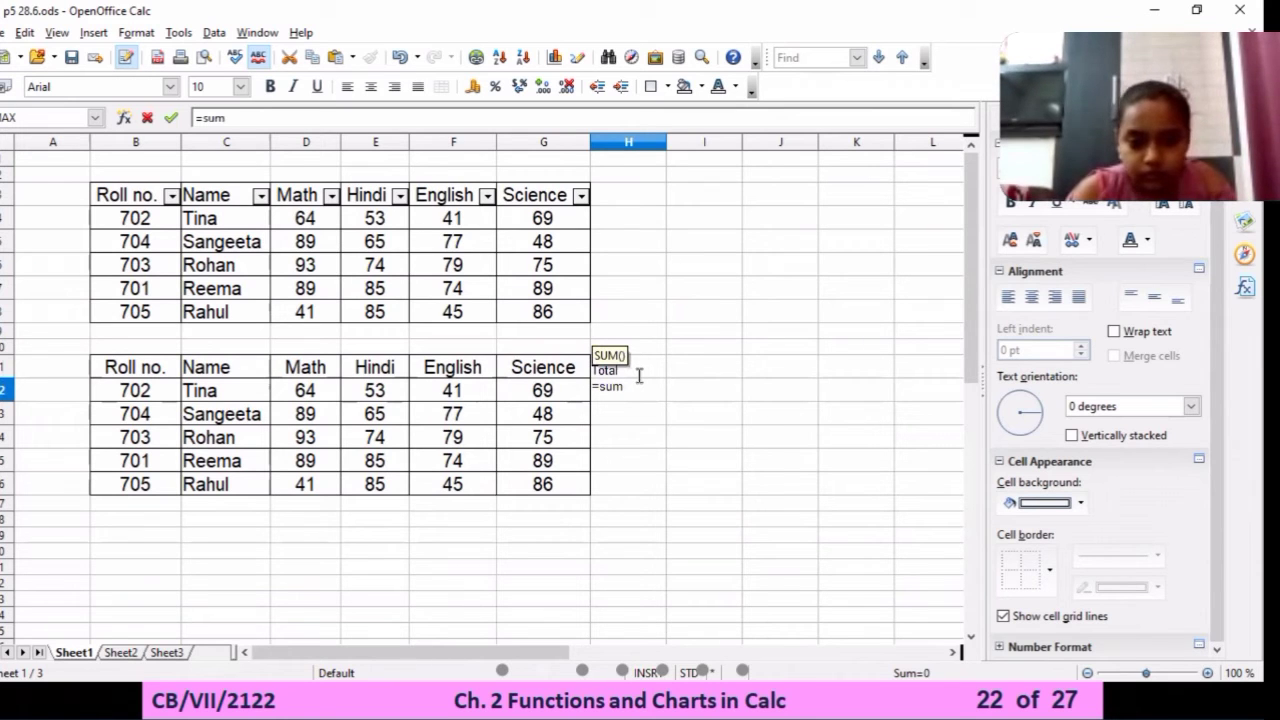
pyautogui.write('(')
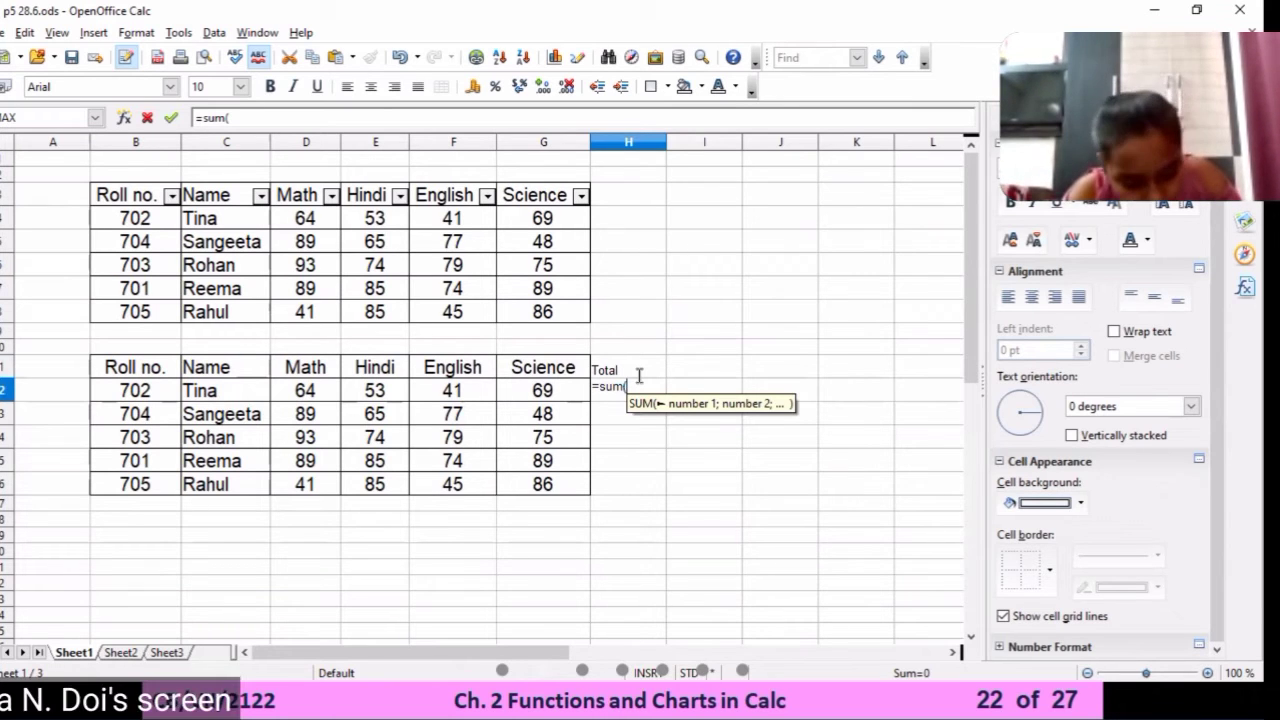
pyautogui.write('d12:g12')
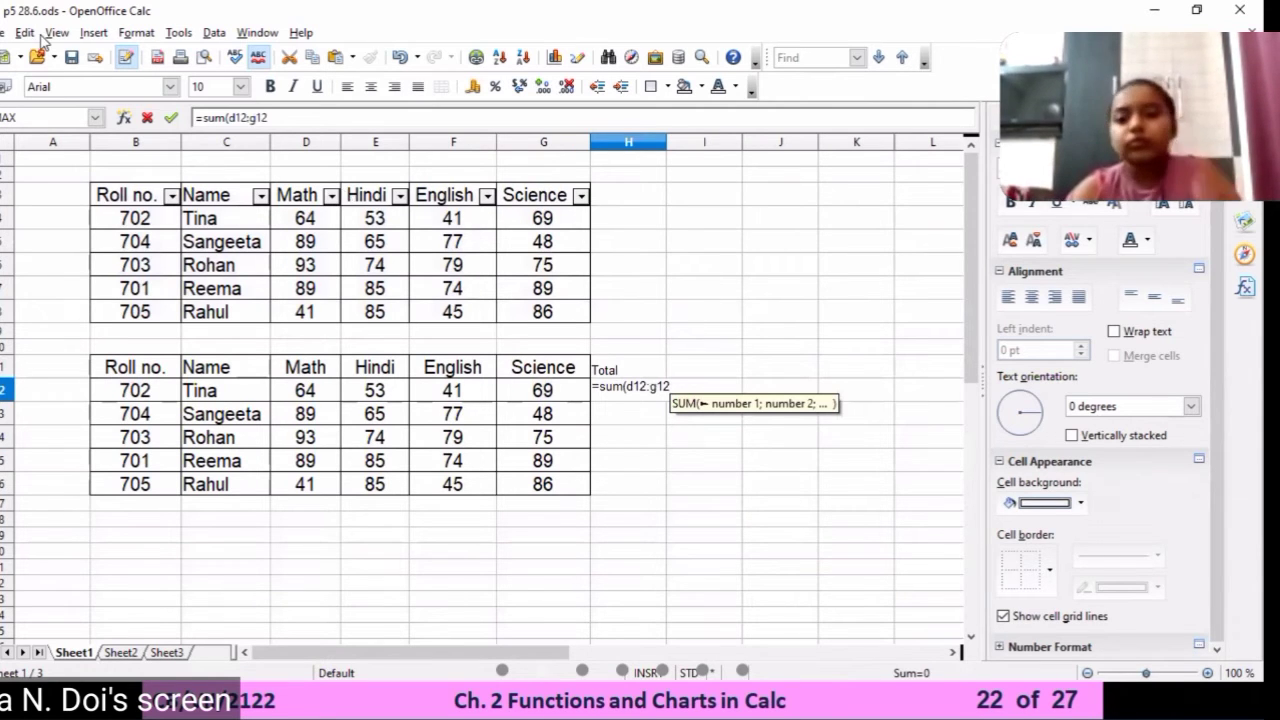
# Copy the Science heading's formatting onto H11:H16 and fill the H12 sum formula down to H16
pyautogui.click(580, 368)
pyautogui.moveTo(619, 368); pyautogui.dragTo(610, 490)
pyautogui.click(638, 393)
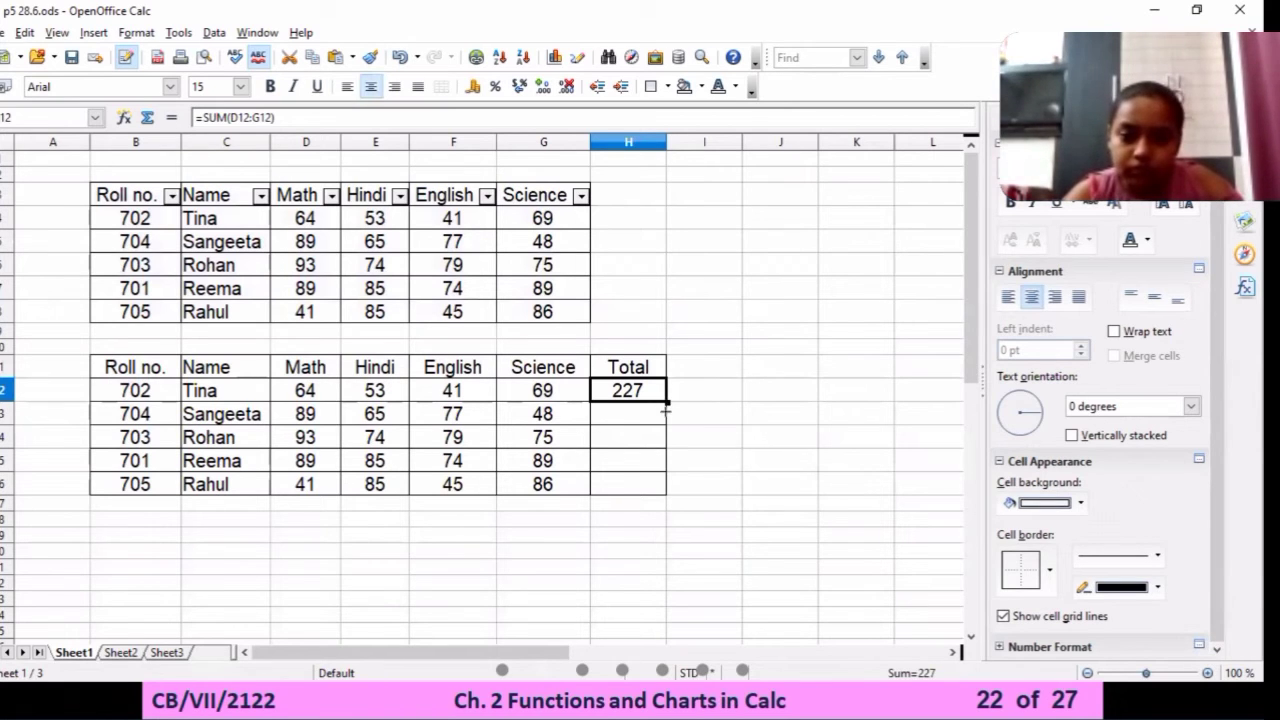
pyautogui.moveTo(664, 432); pyautogui.dragTo(554, 489)
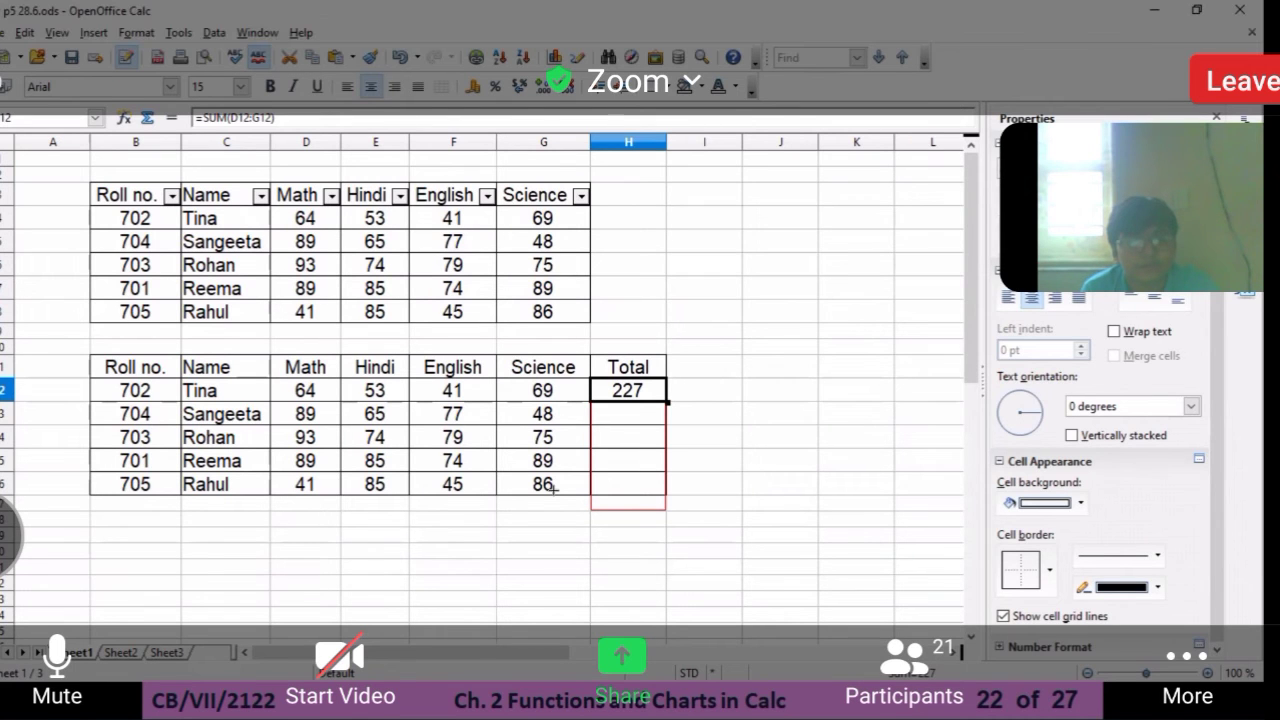
# Start conditional formatting on the marks D12:G16 with Condition 1 set to cell value less than 46
pyautogui.moveTo(306, 391); pyautogui.dragTo(553, 489)
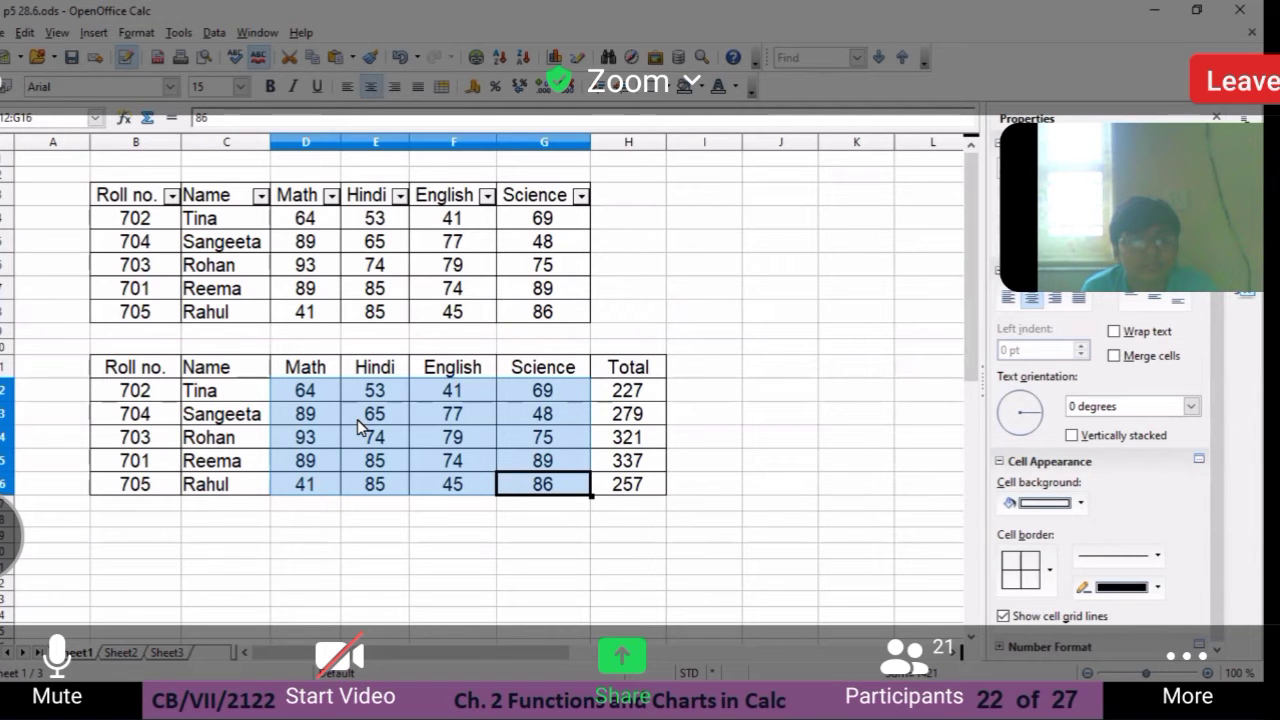
pyautogui.click(137, 34)
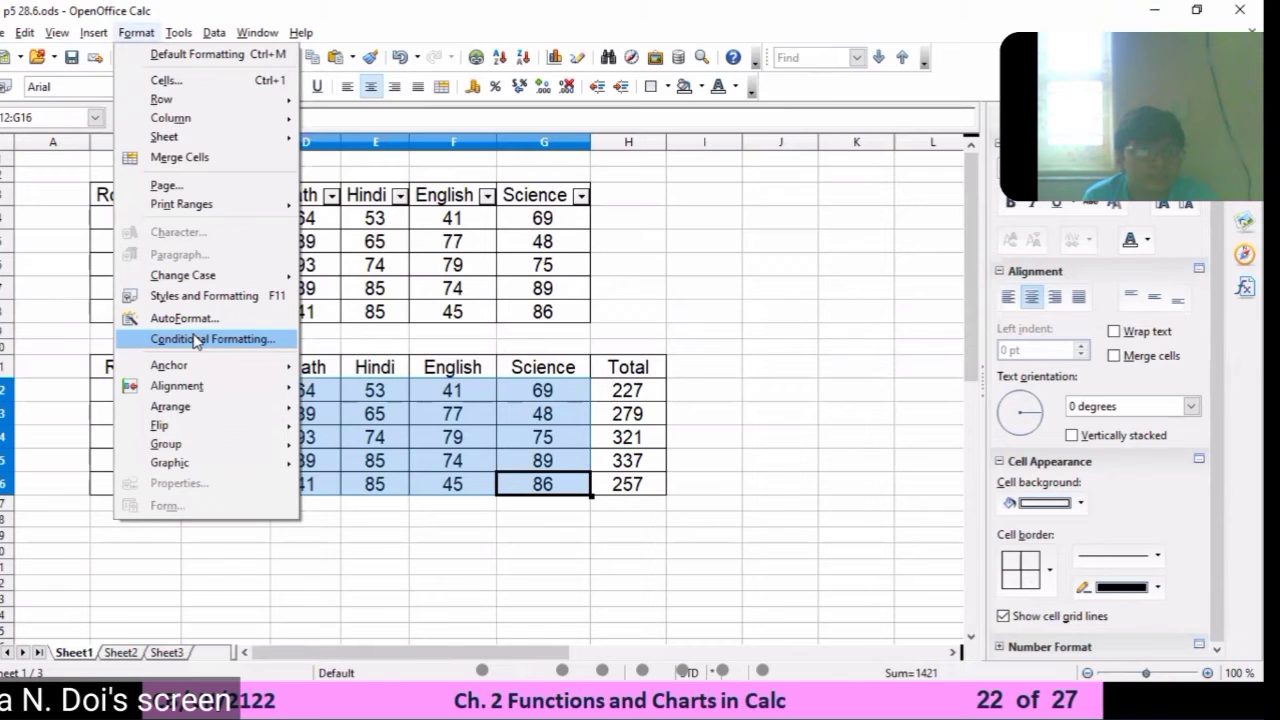
pyautogui.click(196, 341)
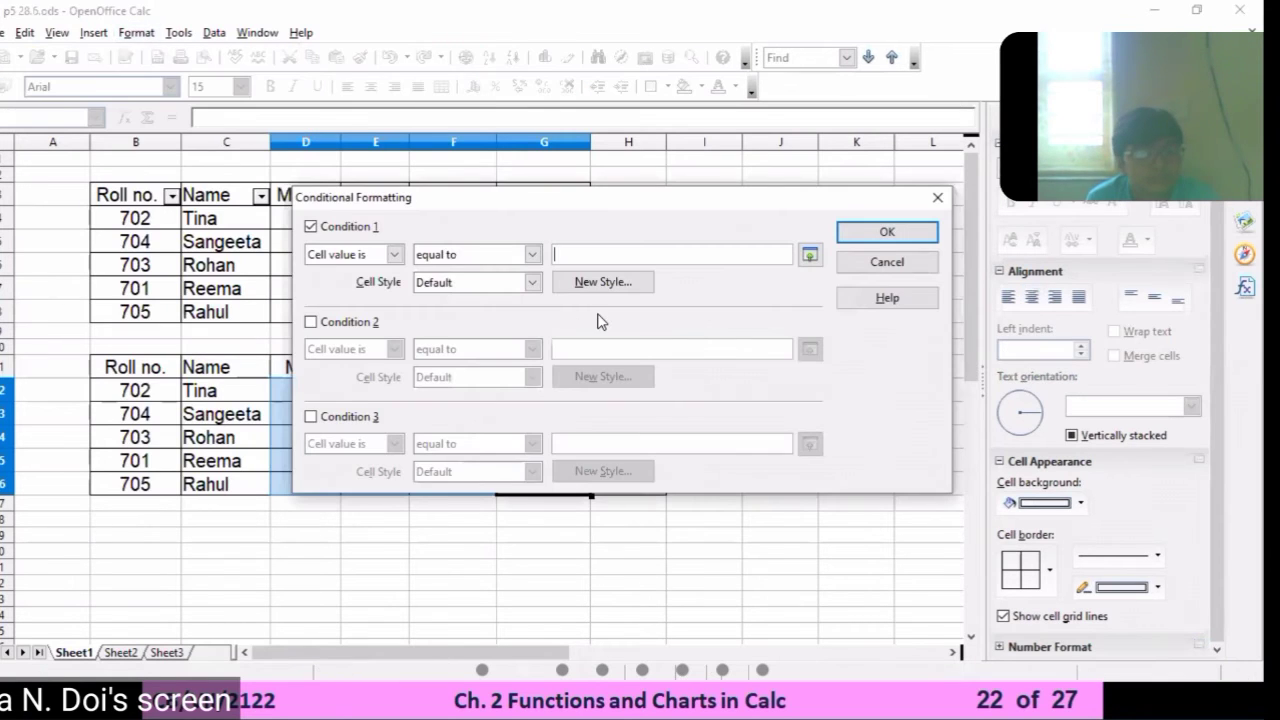
pyautogui.click(397, 256)
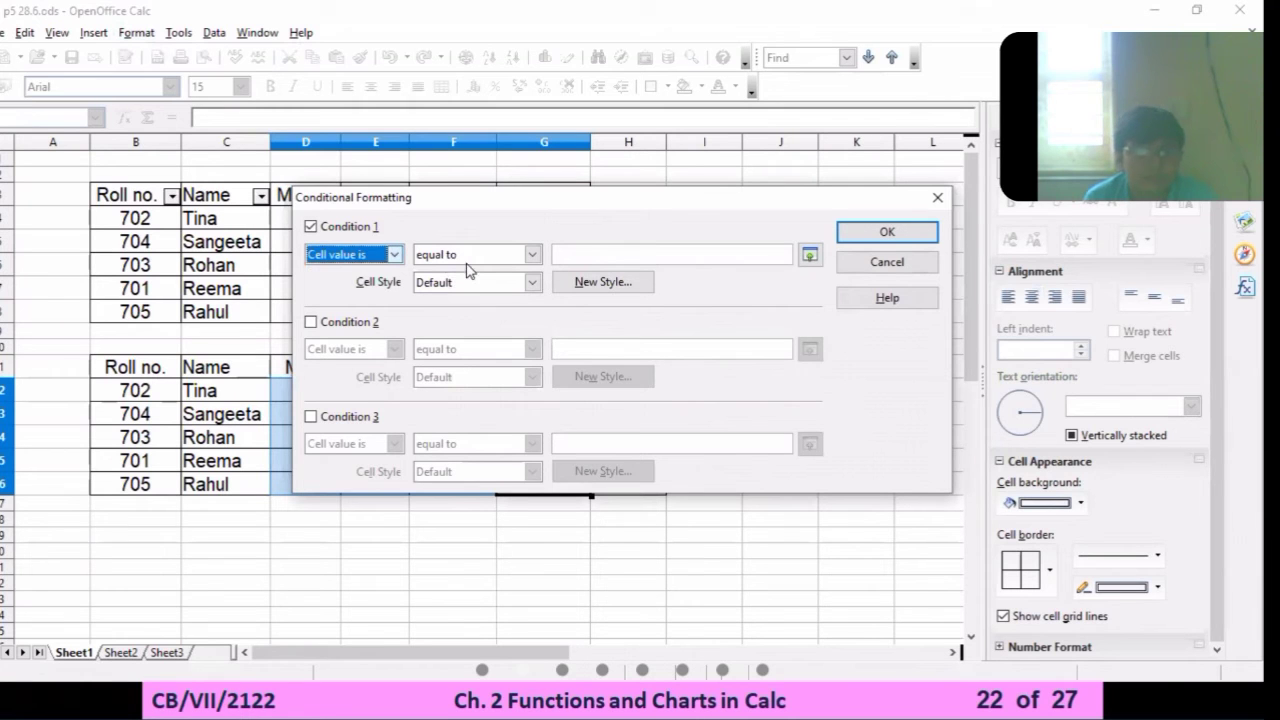
pyautogui.click(533, 256)
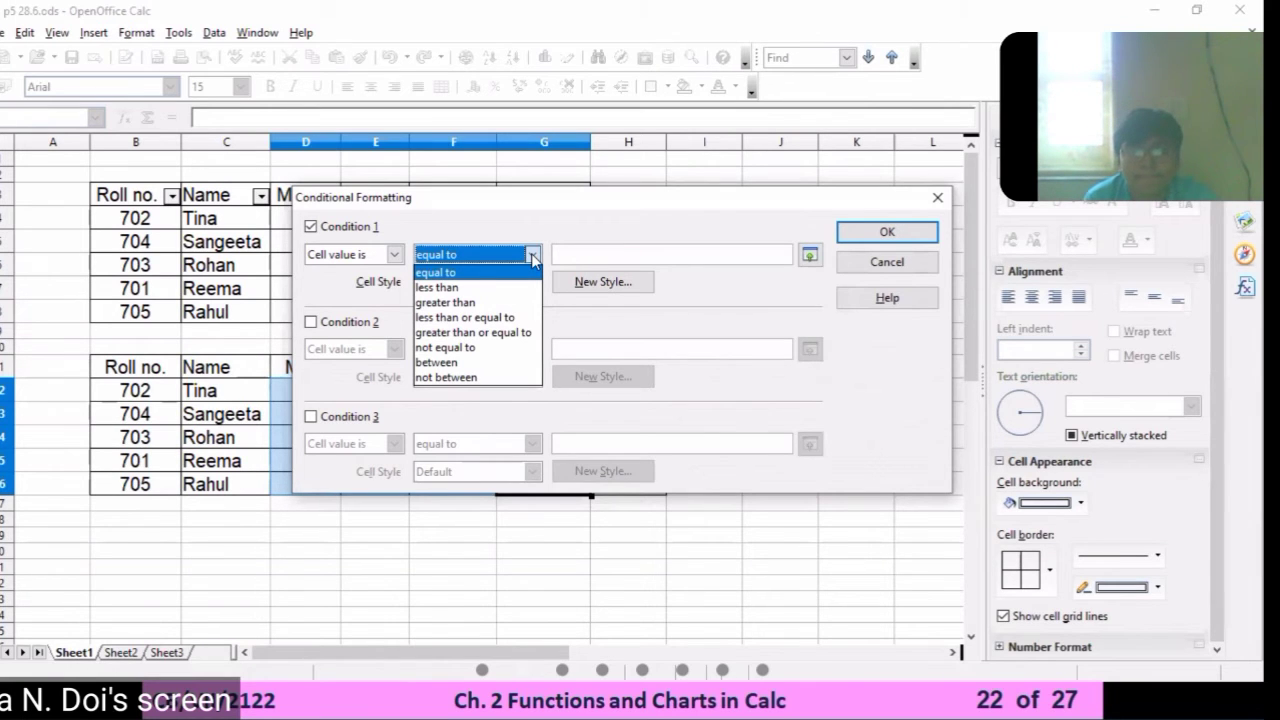
pyautogui.click(443, 288)
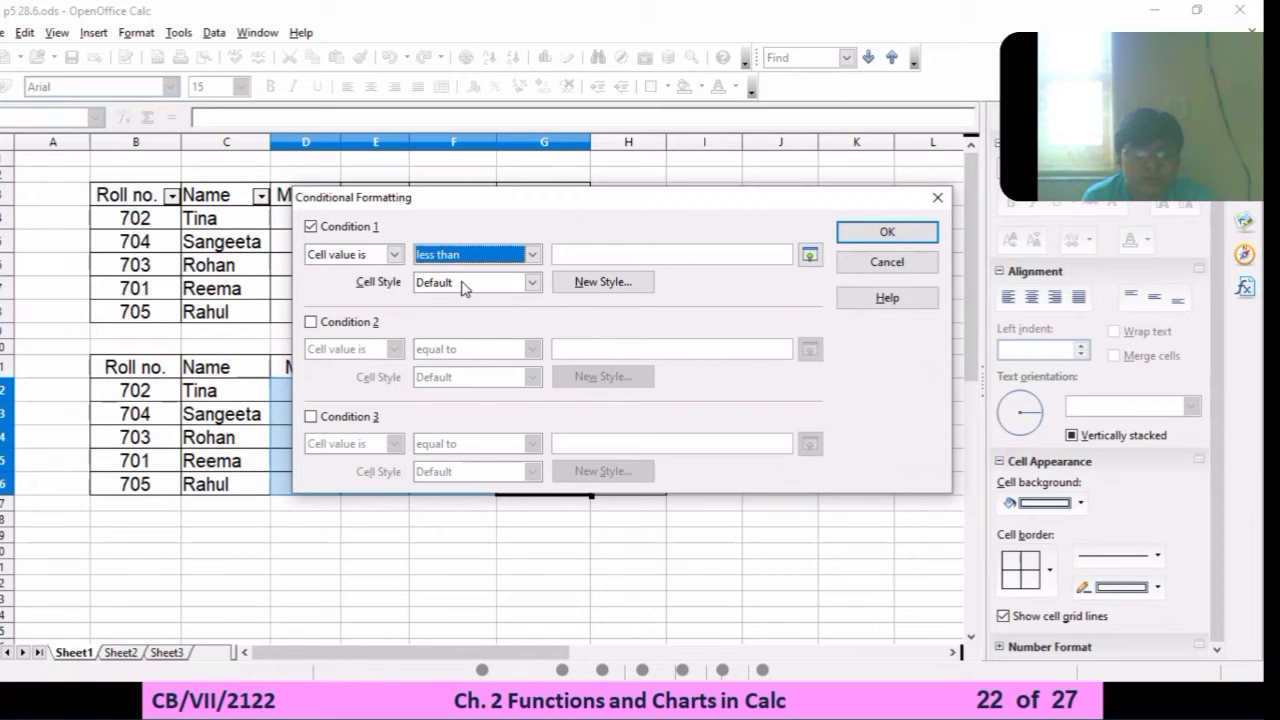
pyautogui.click(586, 257)
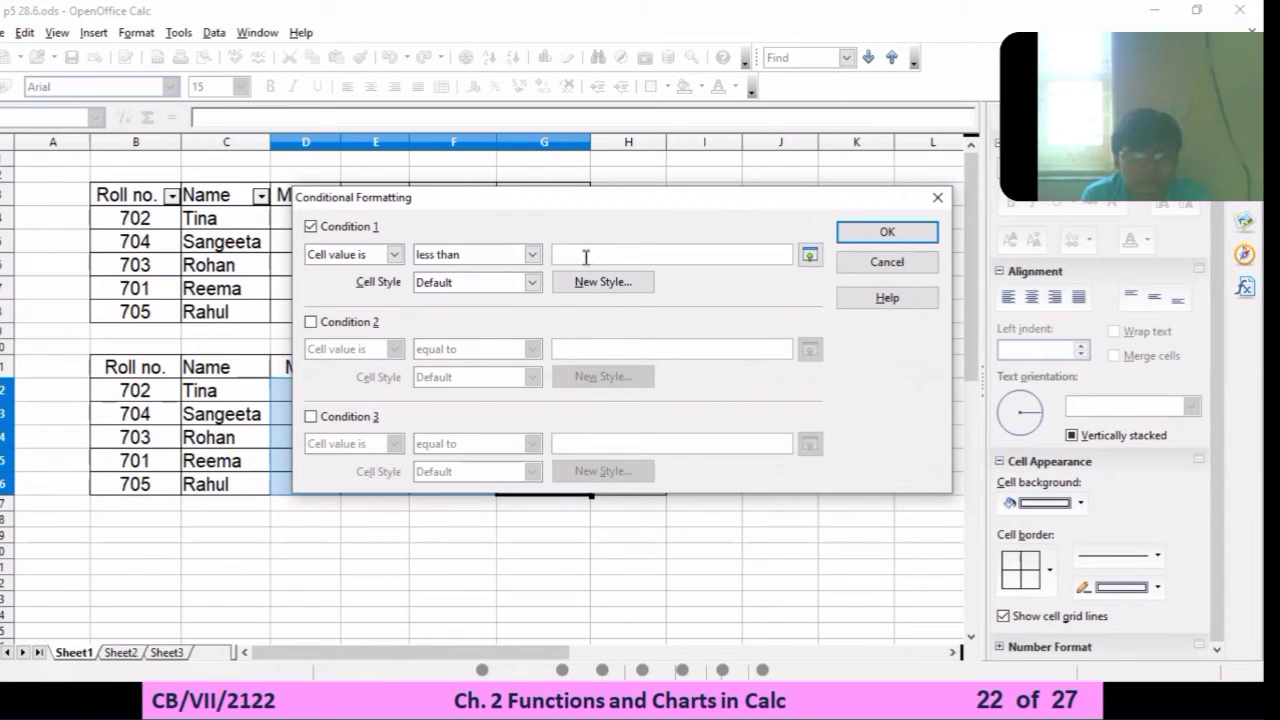
pyautogui.write('46')
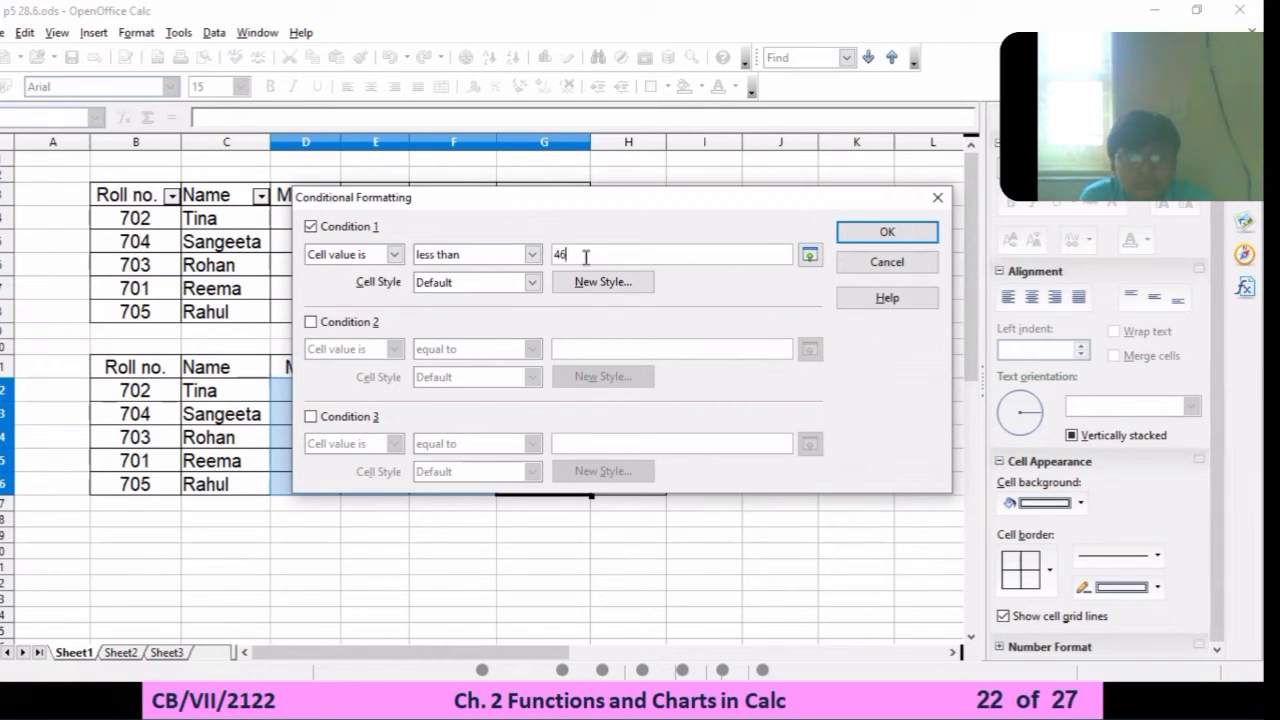
pyautogui.click(533, 256)
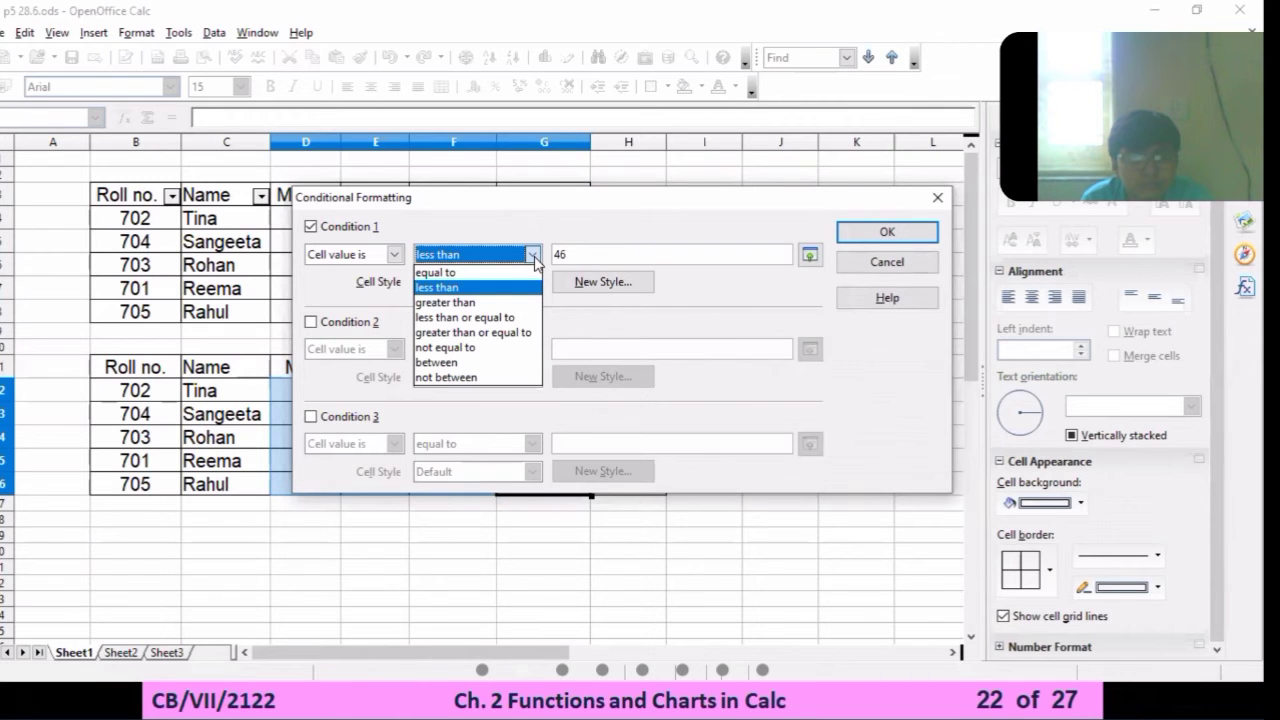
pyautogui.click(809, 259)
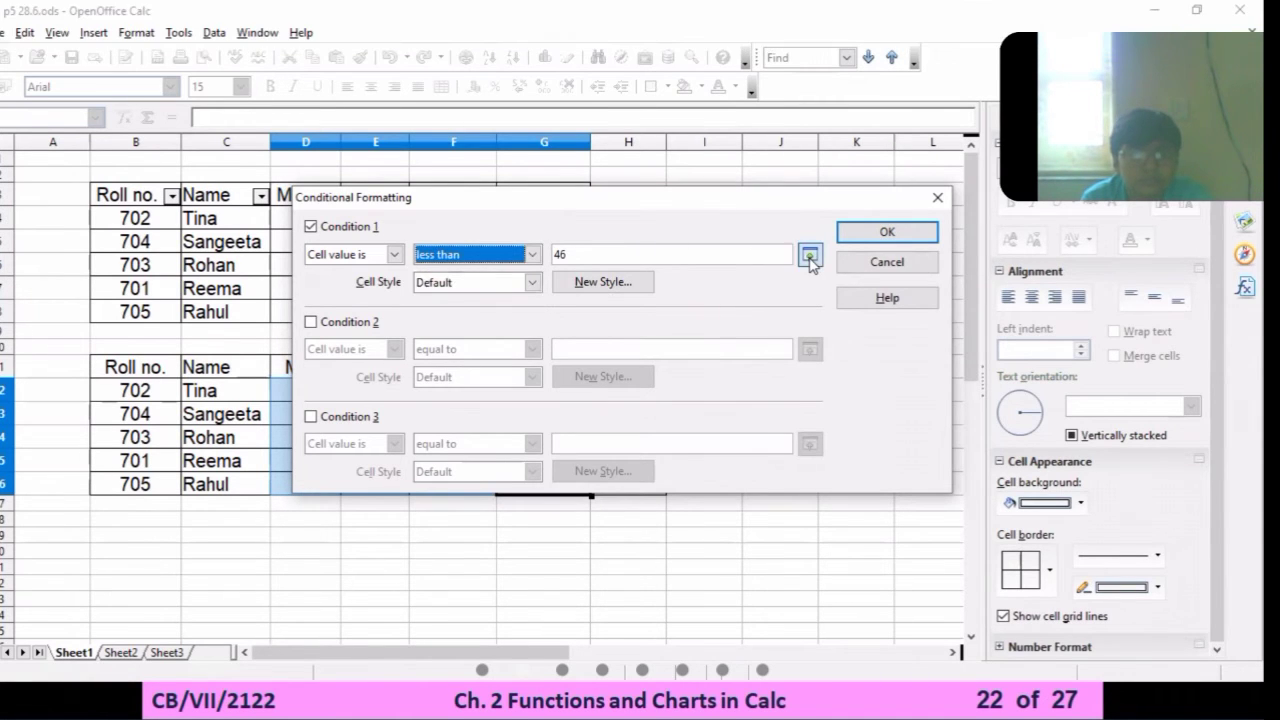
pyautogui.click(809, 257)
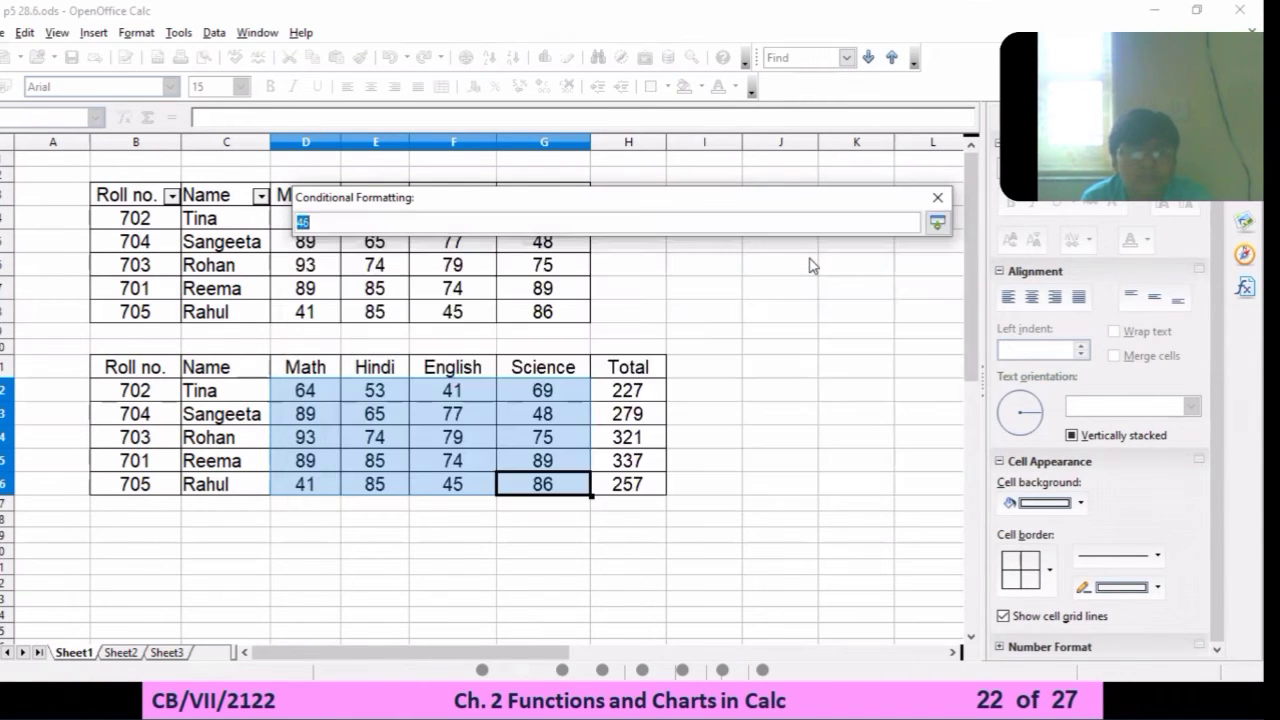
pyautogui.click(937, 225)
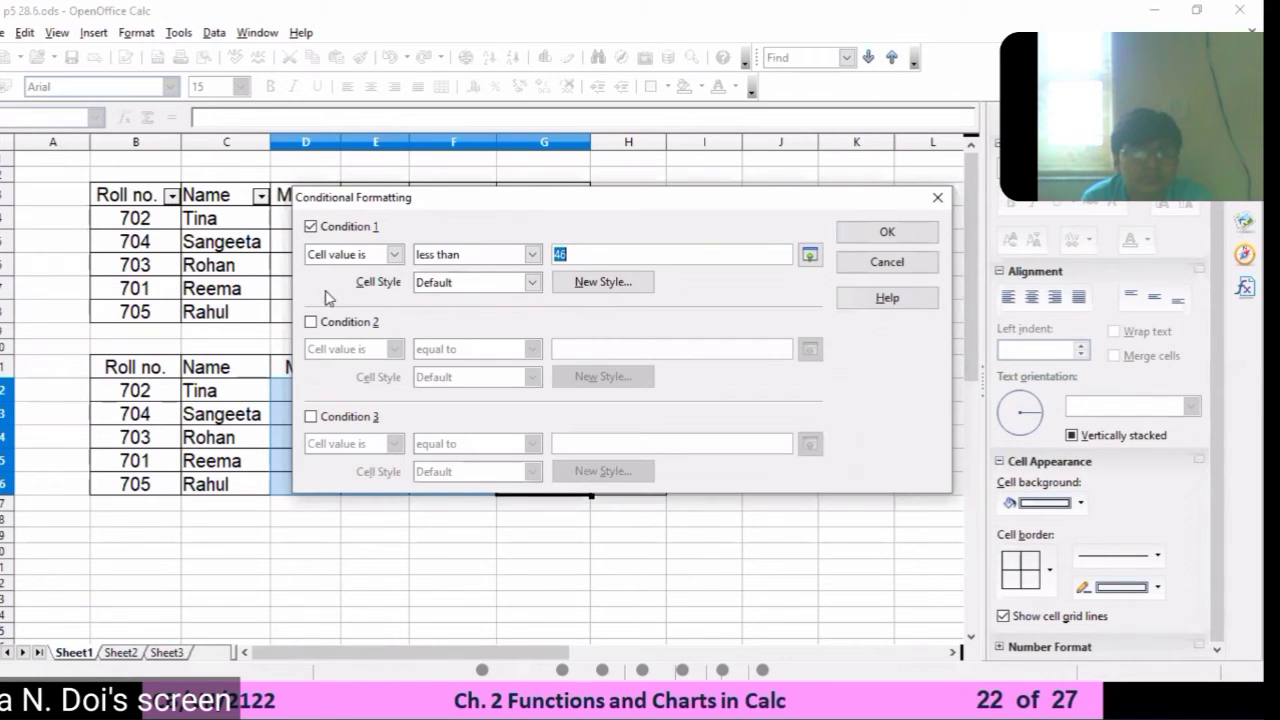
# Create a new cell style with a Red 3 background for Condition 1 and apply the conditional formatting
pyautogui.click(536, 283)
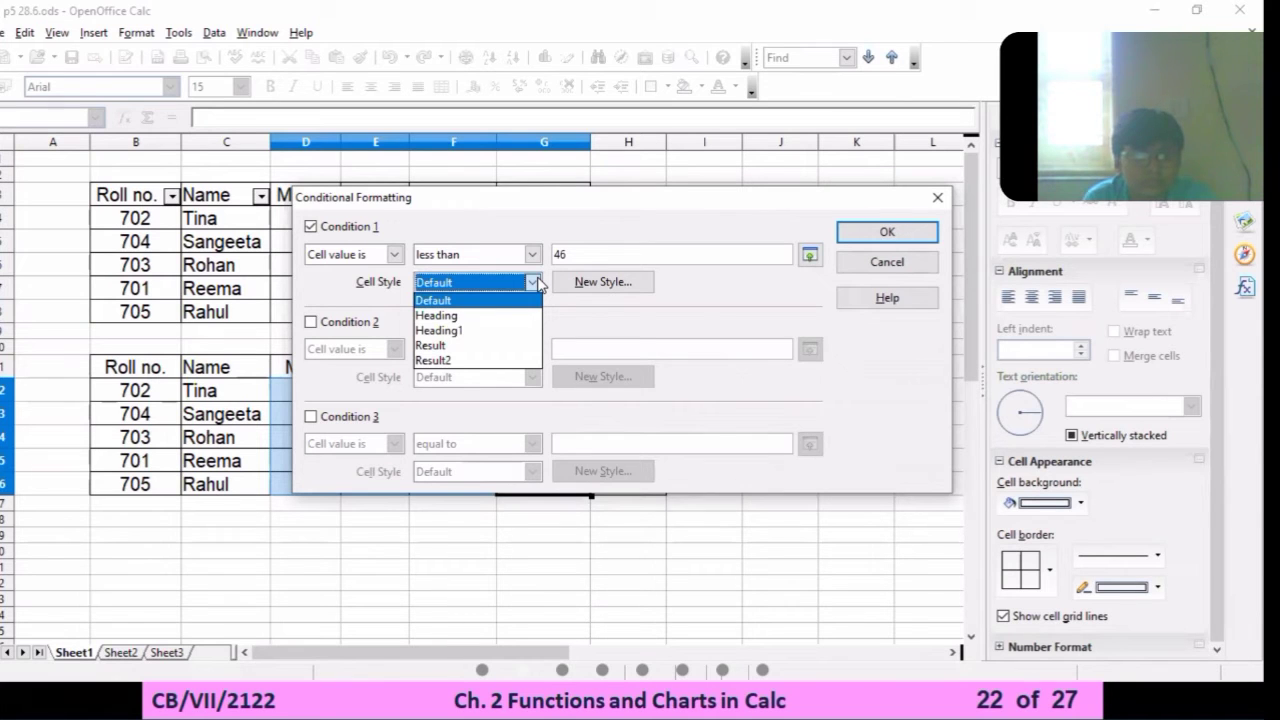
pyautogui.click(617, 290)
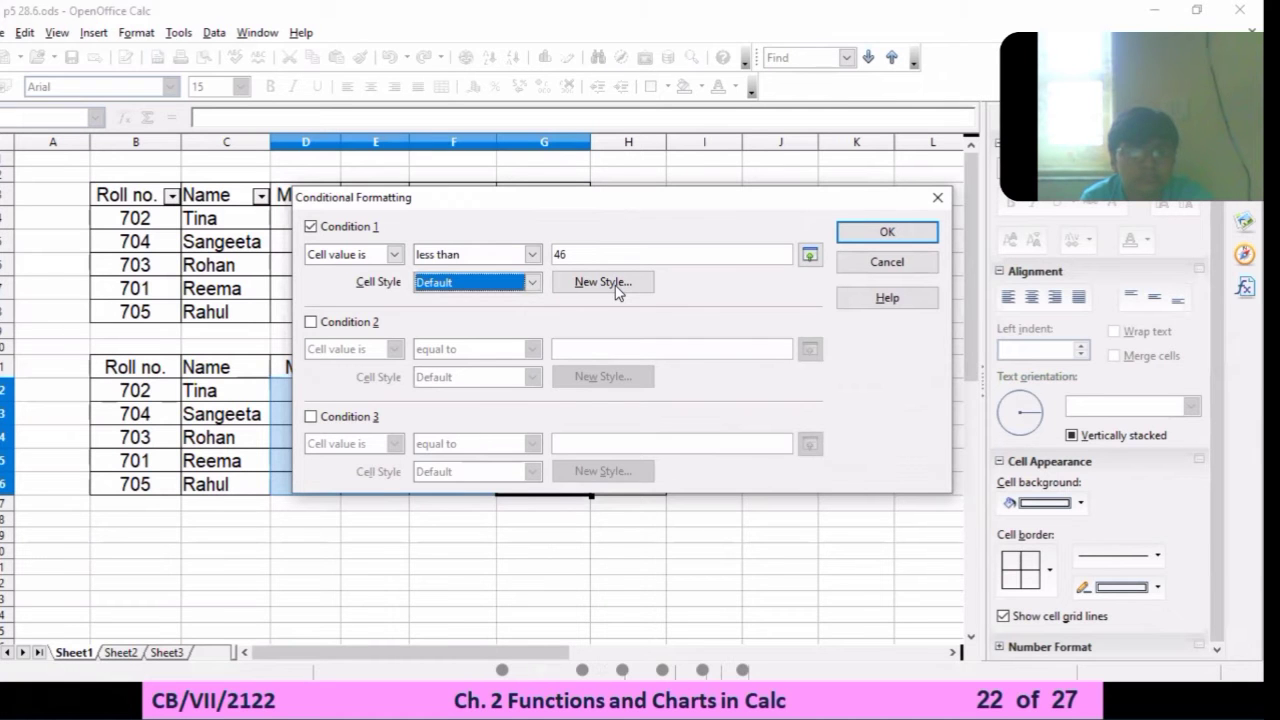
pyautogui.click(609, 288)
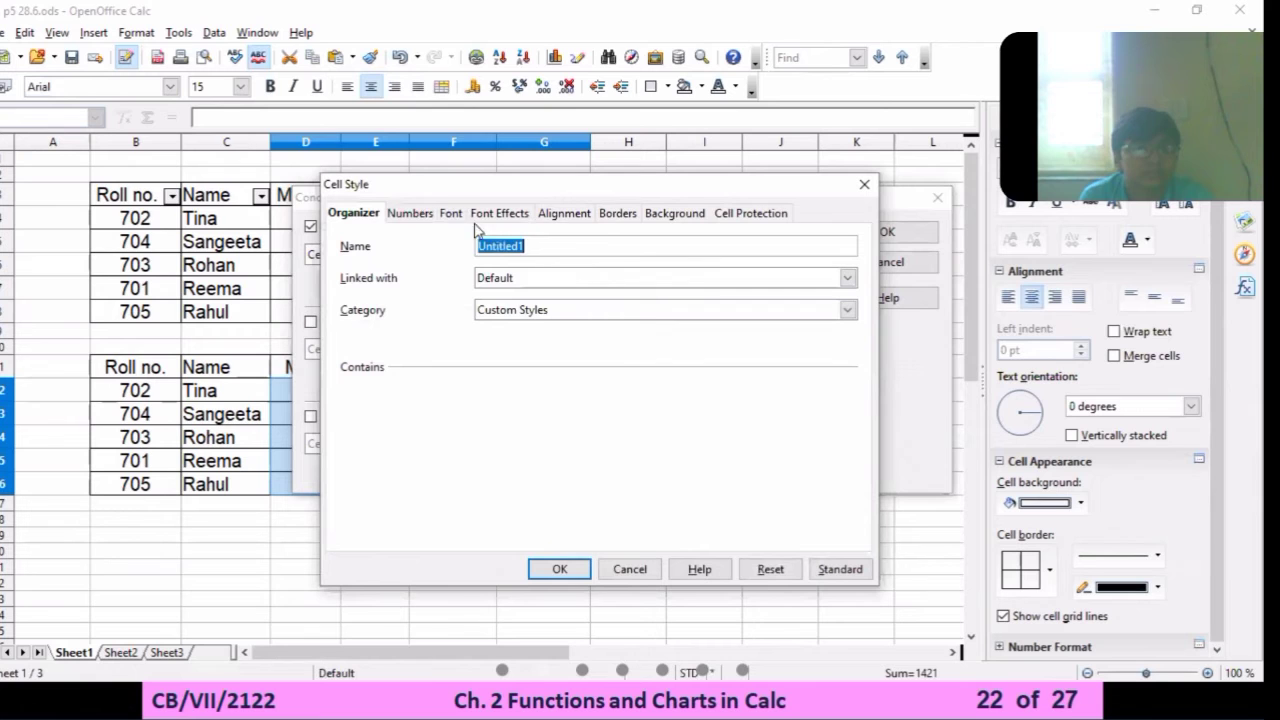
pyautogui.click(677, 213)
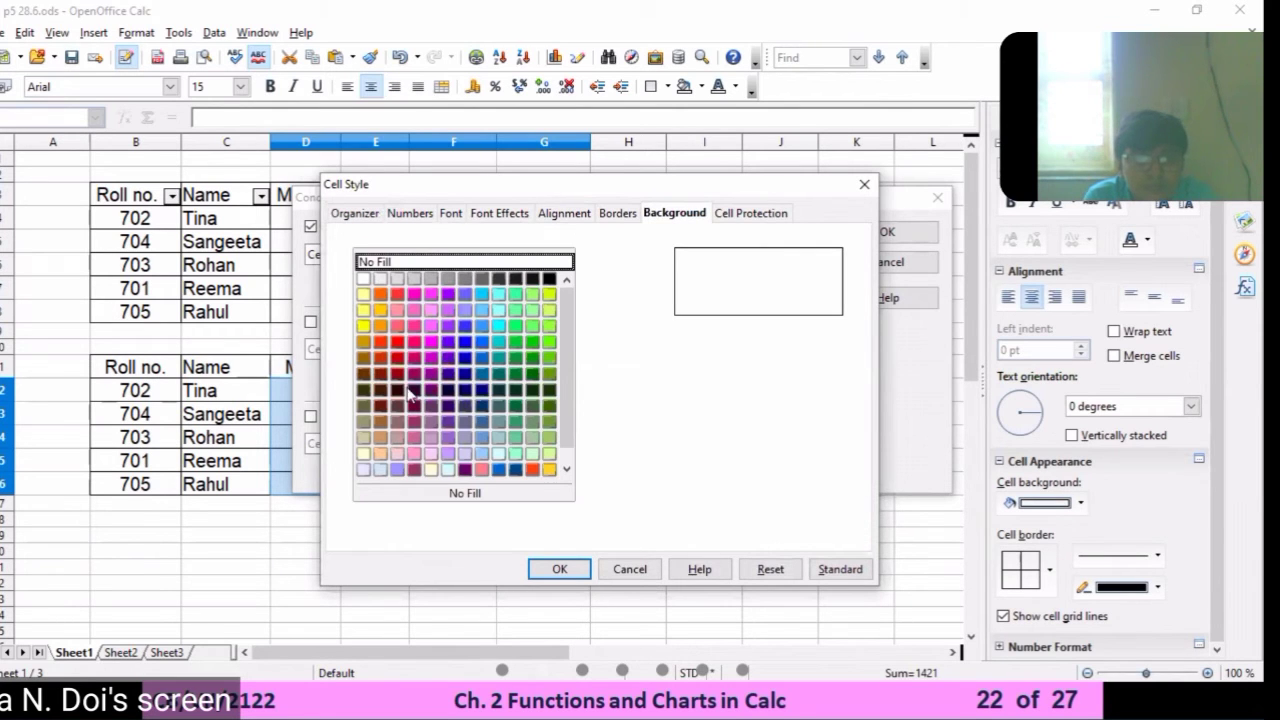
pyautogui.click(397, 343)
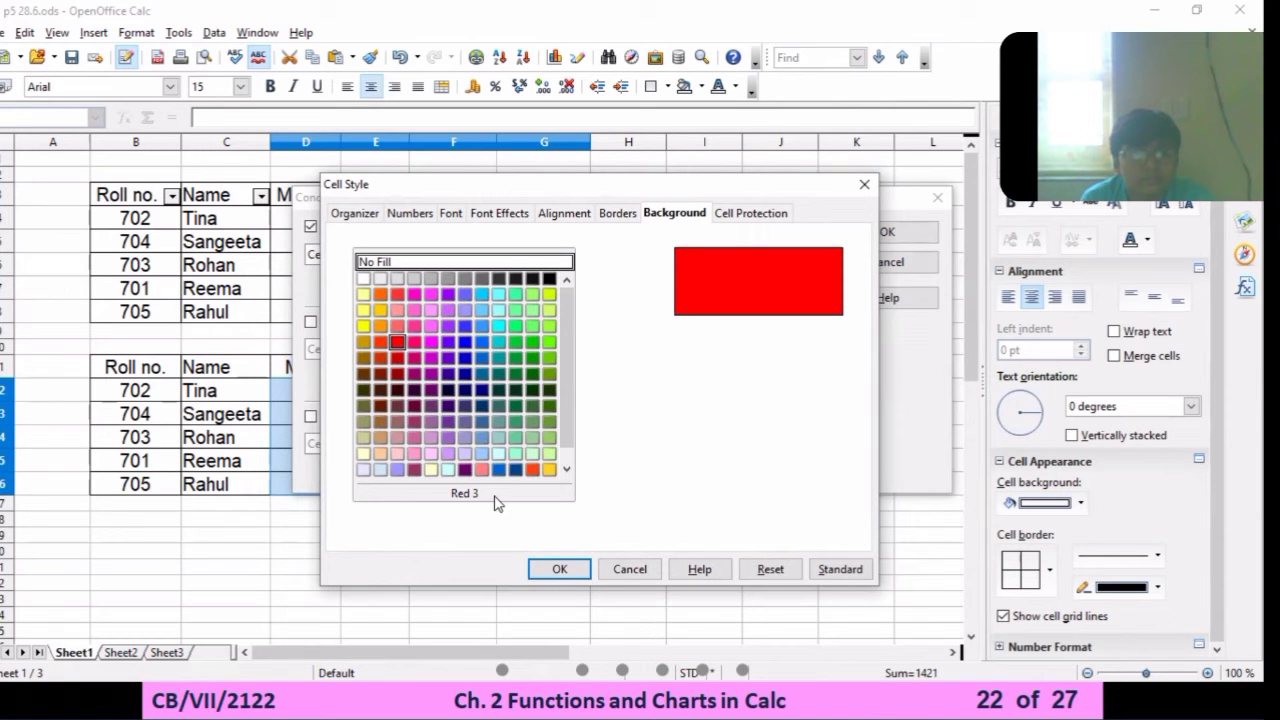
pyautogui.click(560, 569)
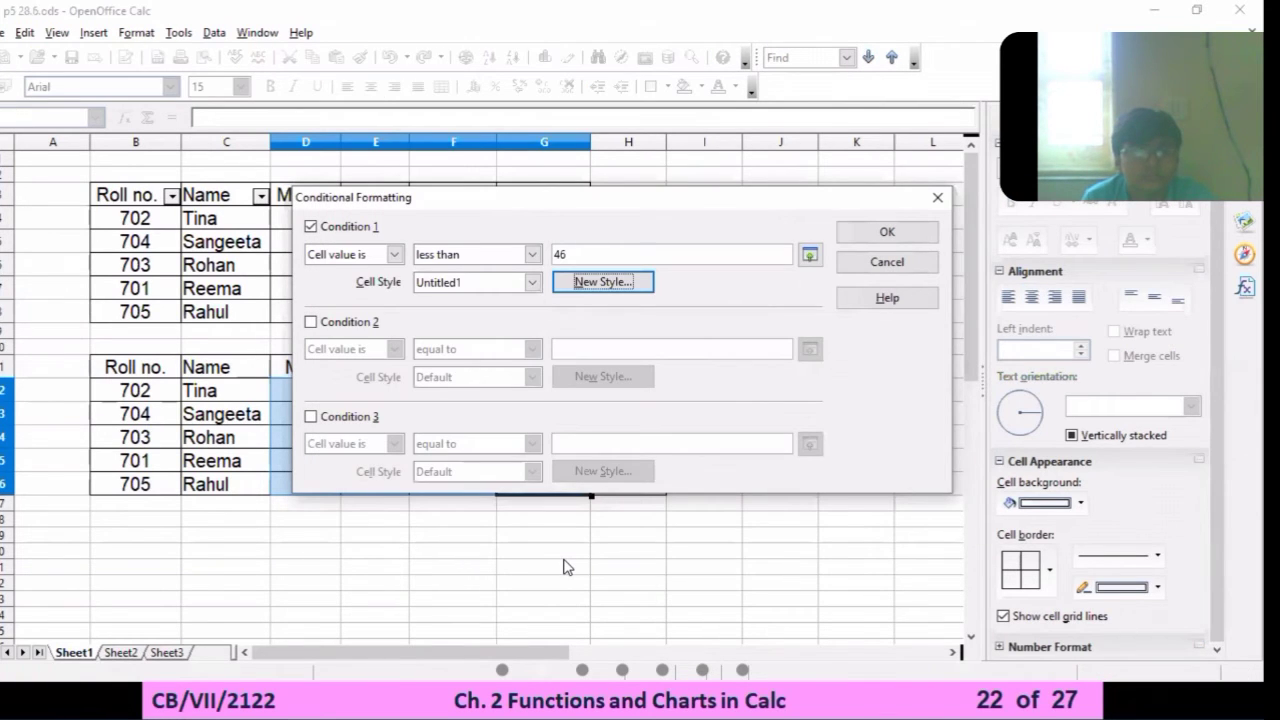
pyautogui.click(873, 233)
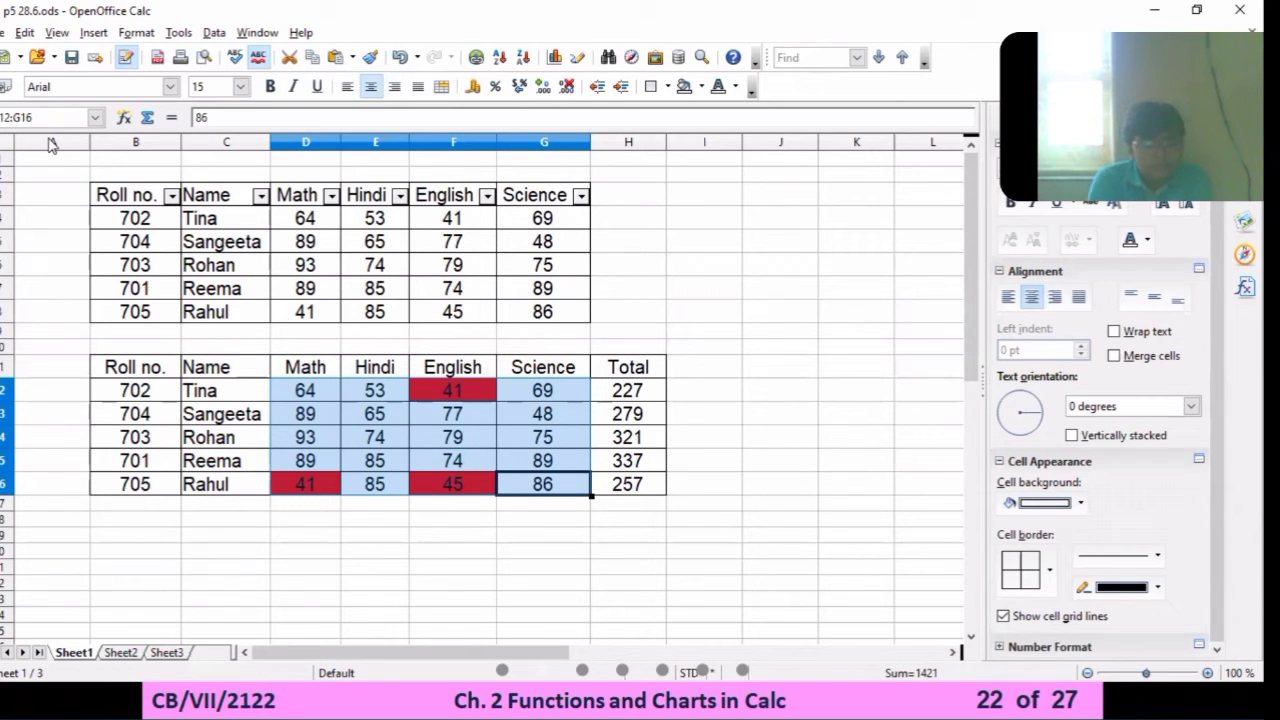
# Reopen the conditional formatting for D12:G16 and enable Condition 2 as cell value greater than or equal to 85
pyautogui.click(136, 34)
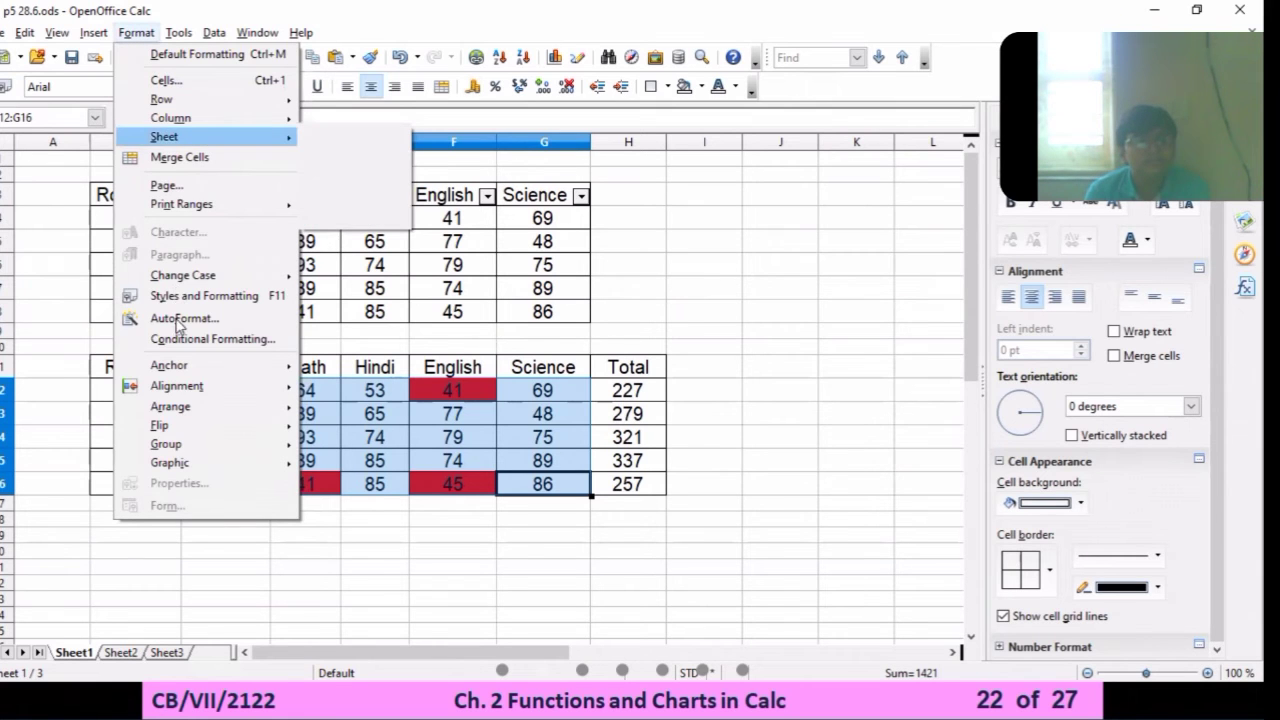
pyautogui.click(177, 343)
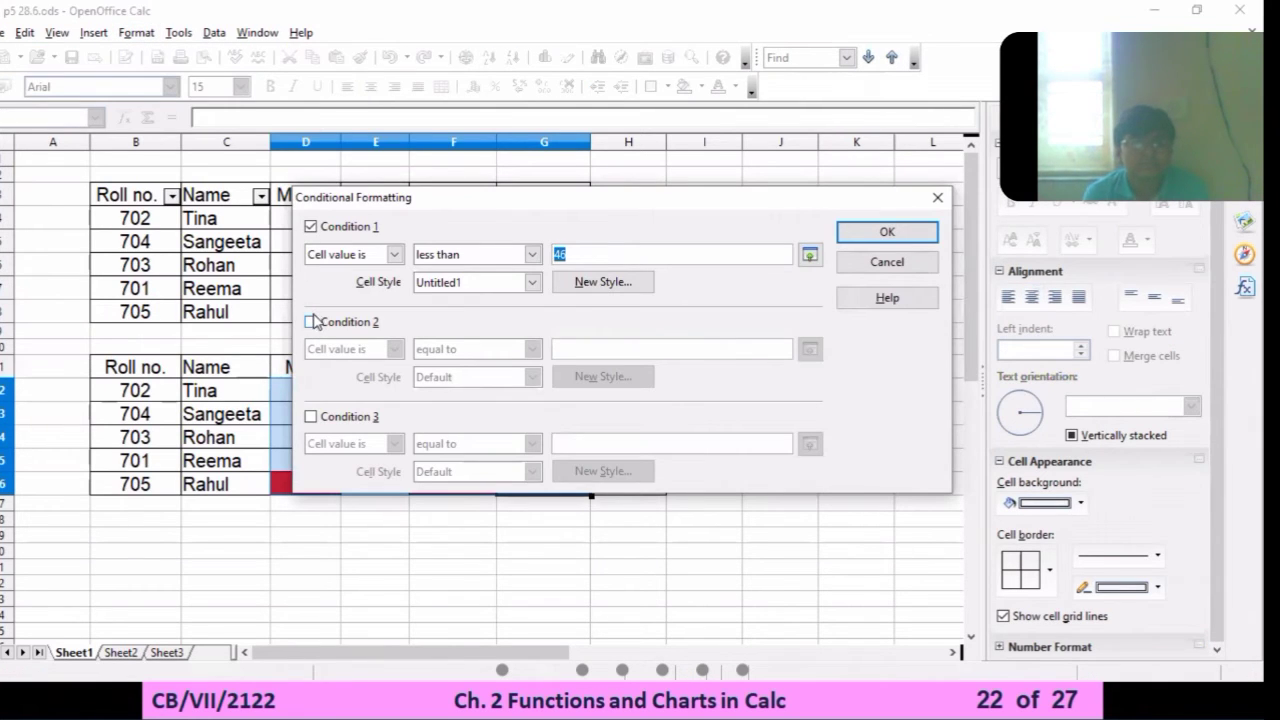
pyautogui.click(310, 323)
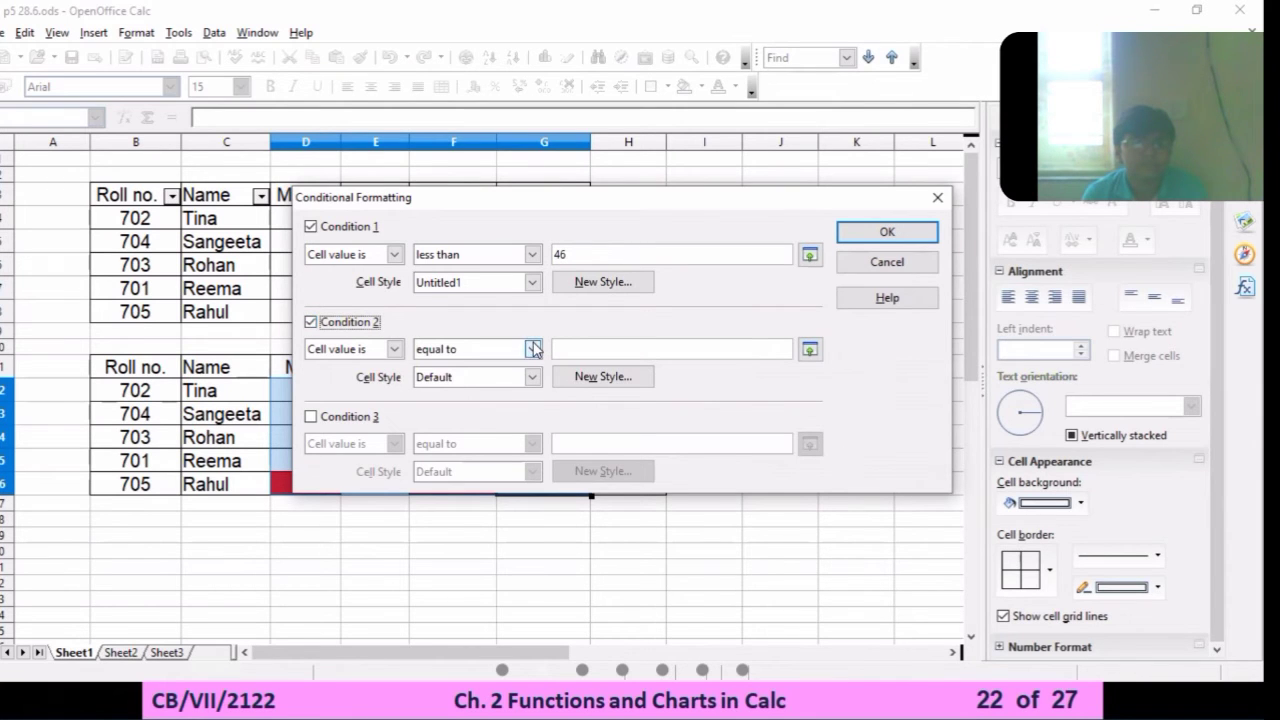
pyautogui.click(533, 348)
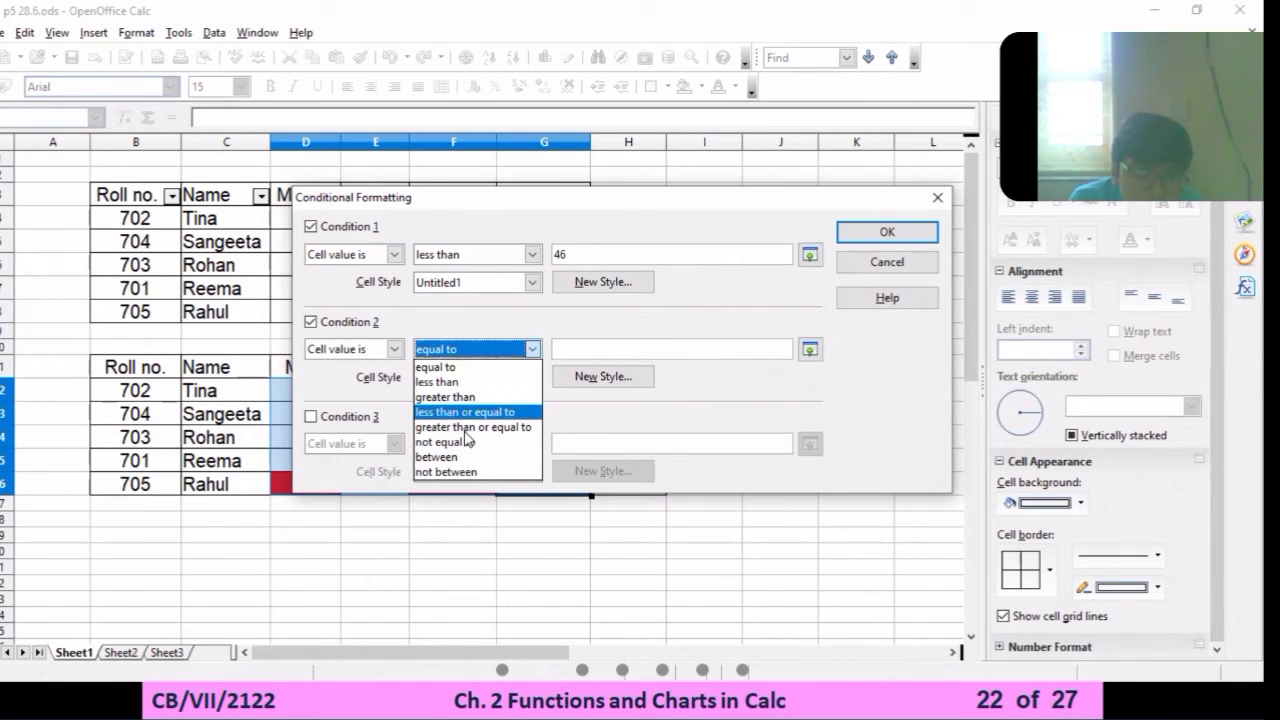
pyautogui.press('Escape')
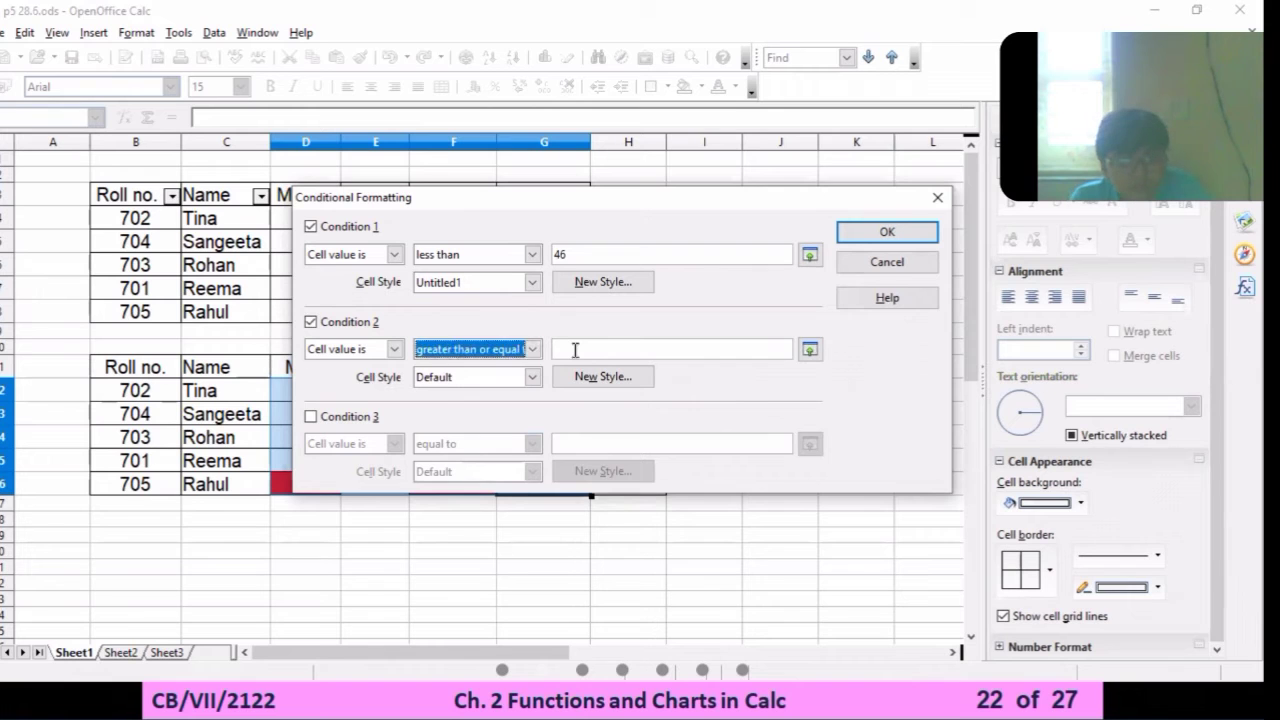
pyautogui.click(575, 349)
pyautogui.write('85')
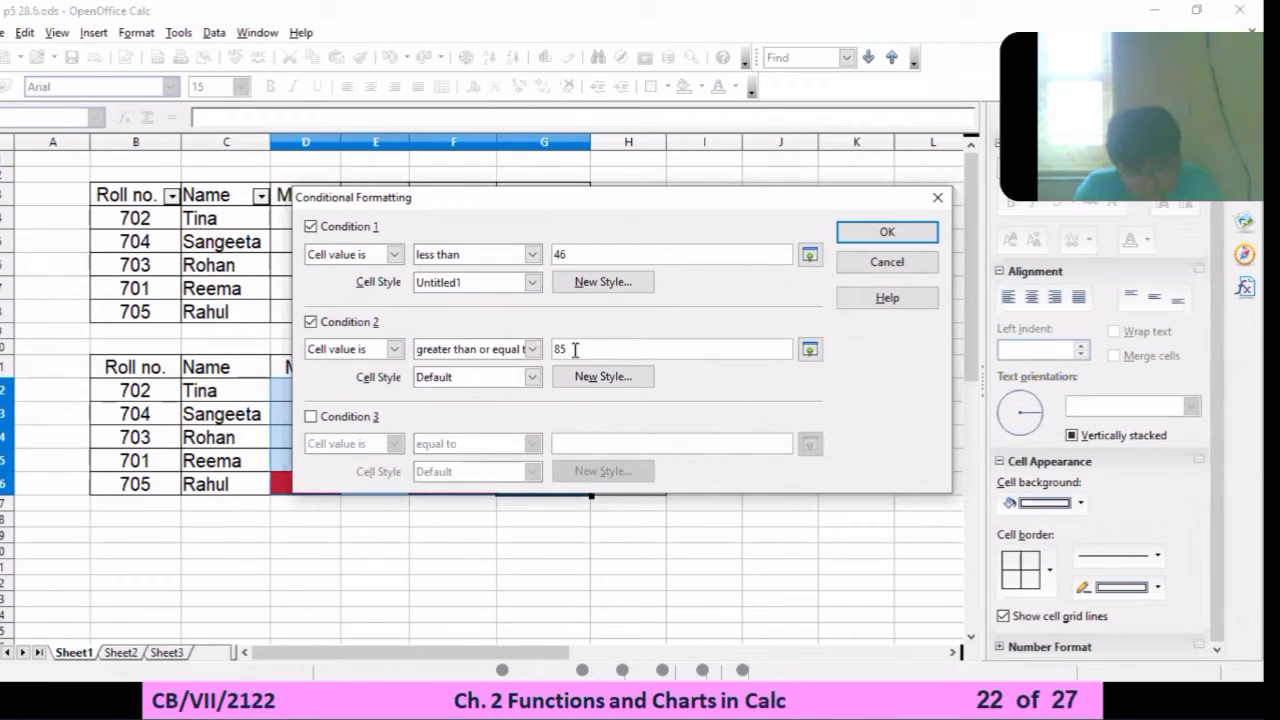
# Create a new cell style with a Yellow 2 background for Condition 2 and apply the conditional formatting
pyautogui.click(603, 377)
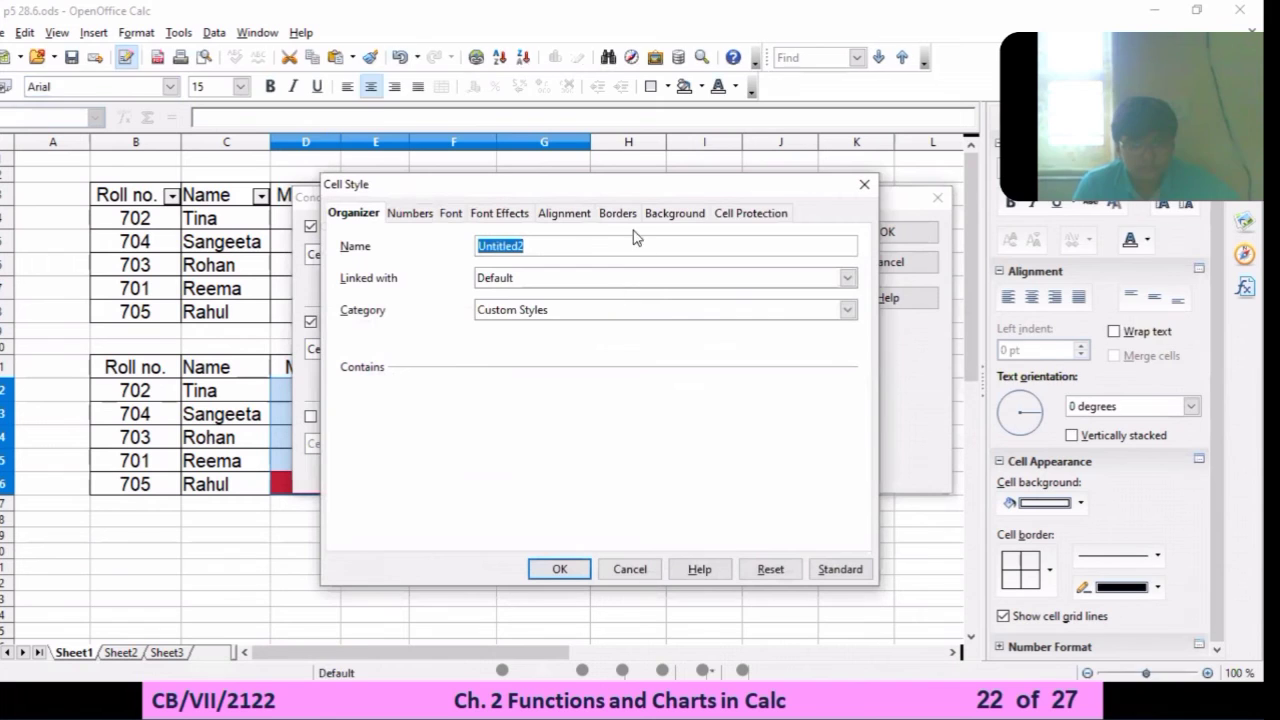
pyautogui.click(656, 219)
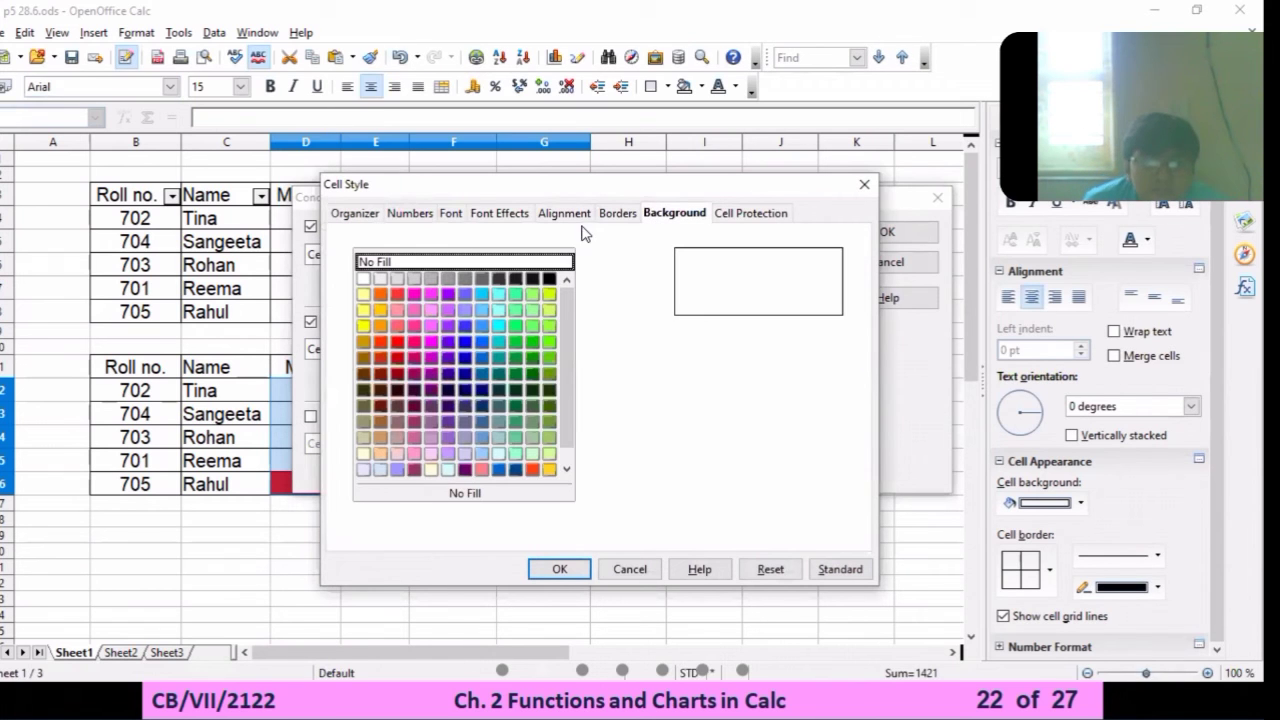
pyautogui.click(363, 327)
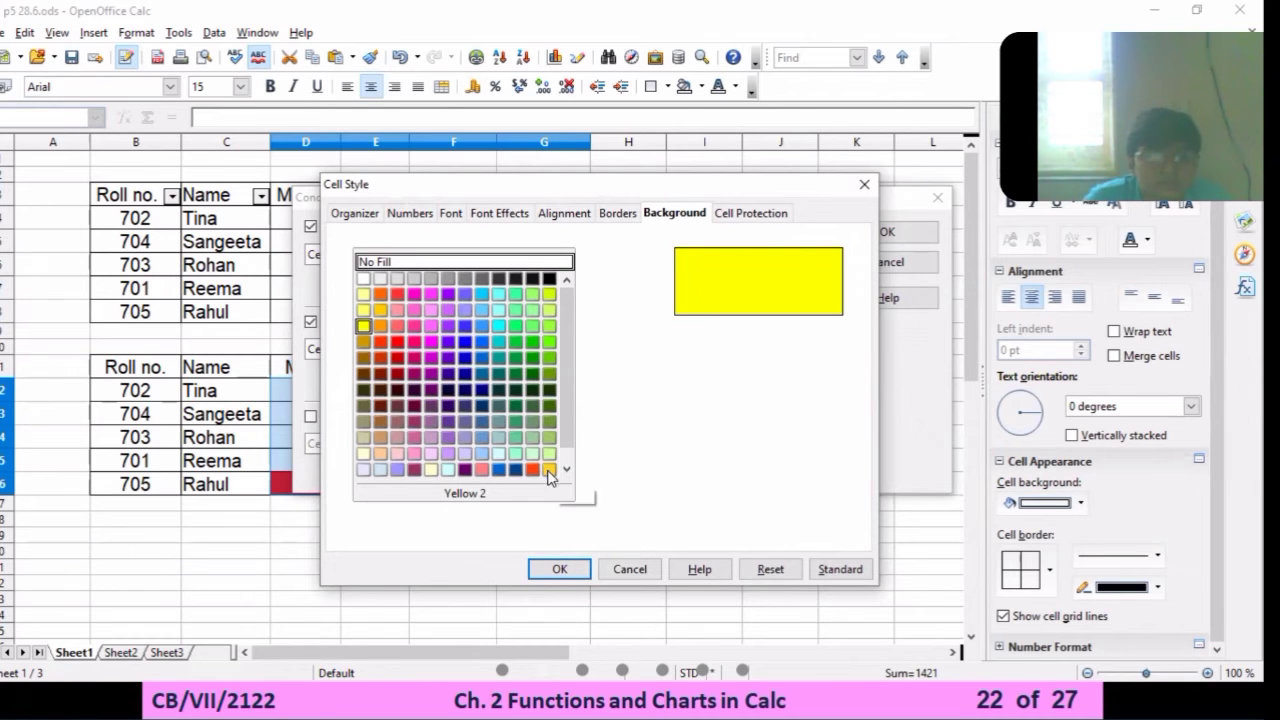
pyautogui.click(557, 568)
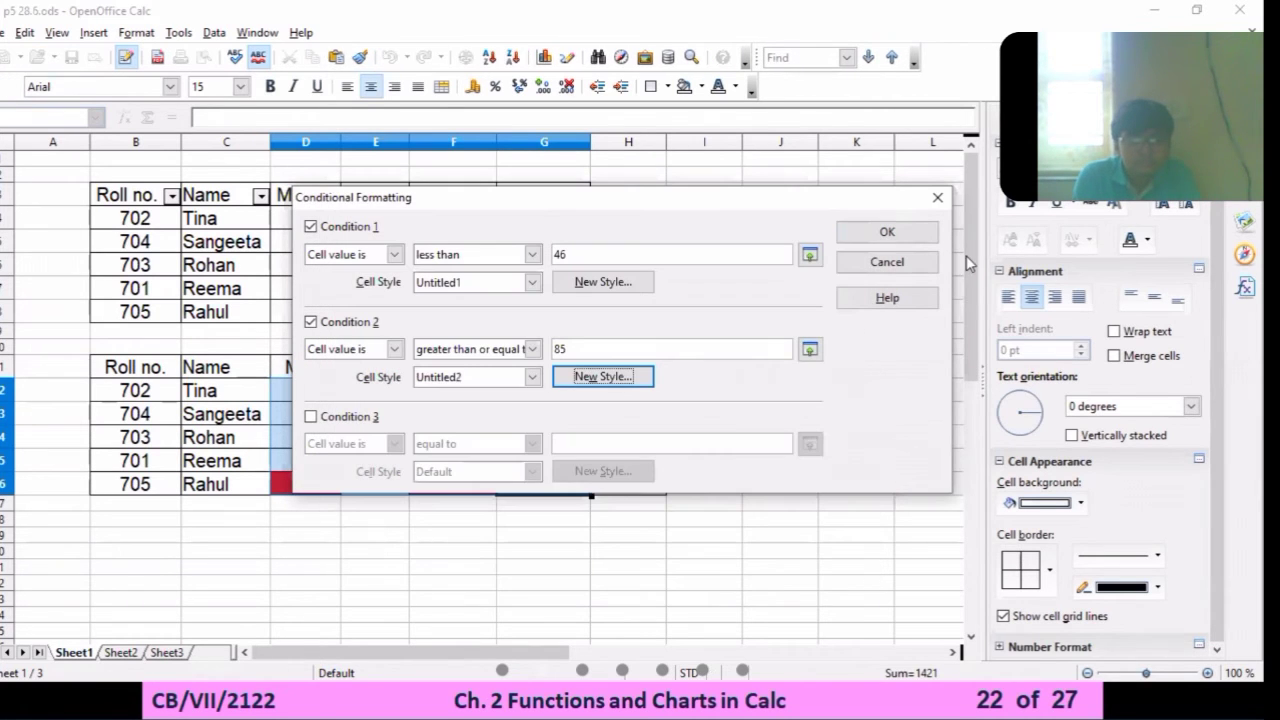
pyautogui.click(887, 232)
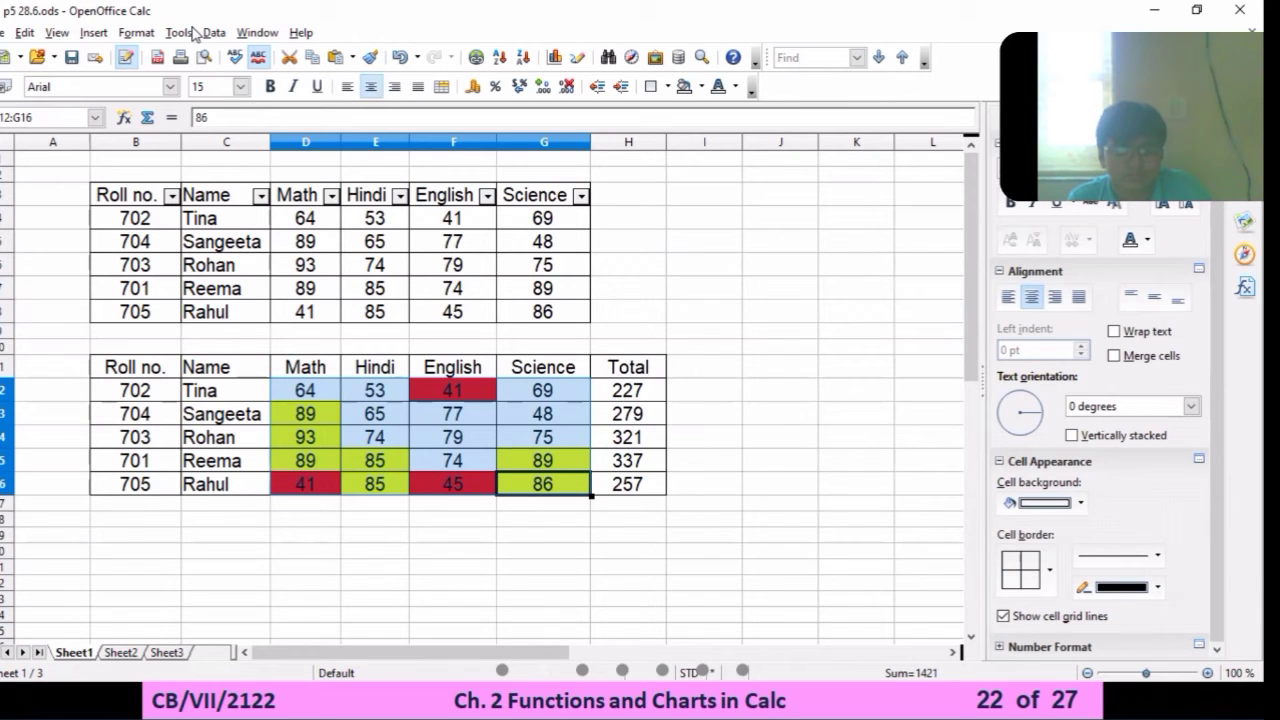
# Reopen the conditional formatting for D12:G16 and enable Condition 3 as cell value between 45 and 75
pyautogui.click(137, 33)
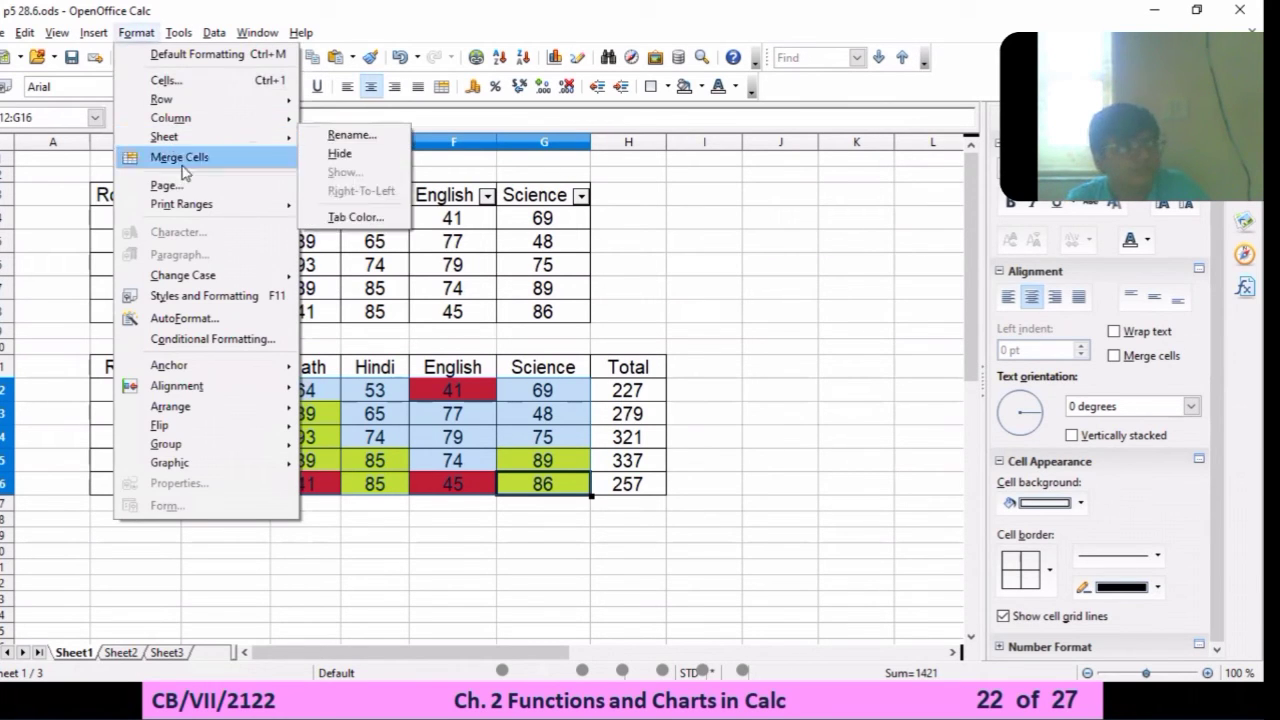
pyautogui.click(205, 340)
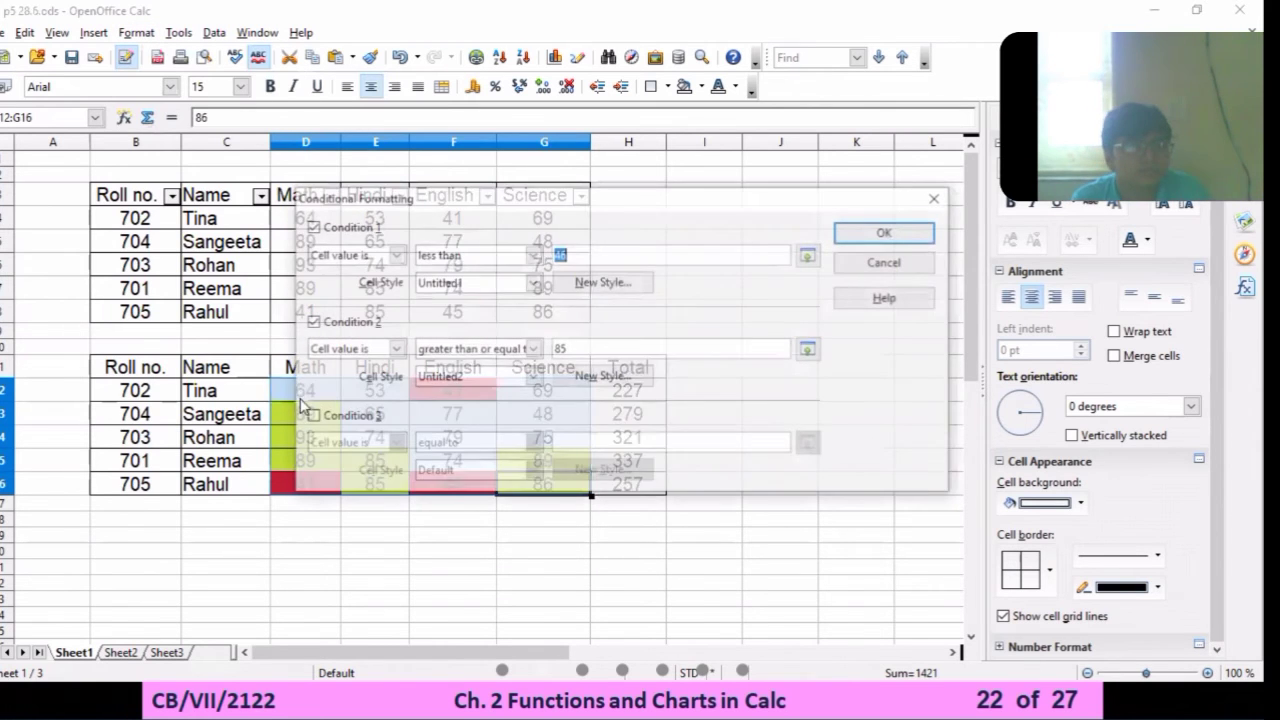
pyautogui.click(311, 417)
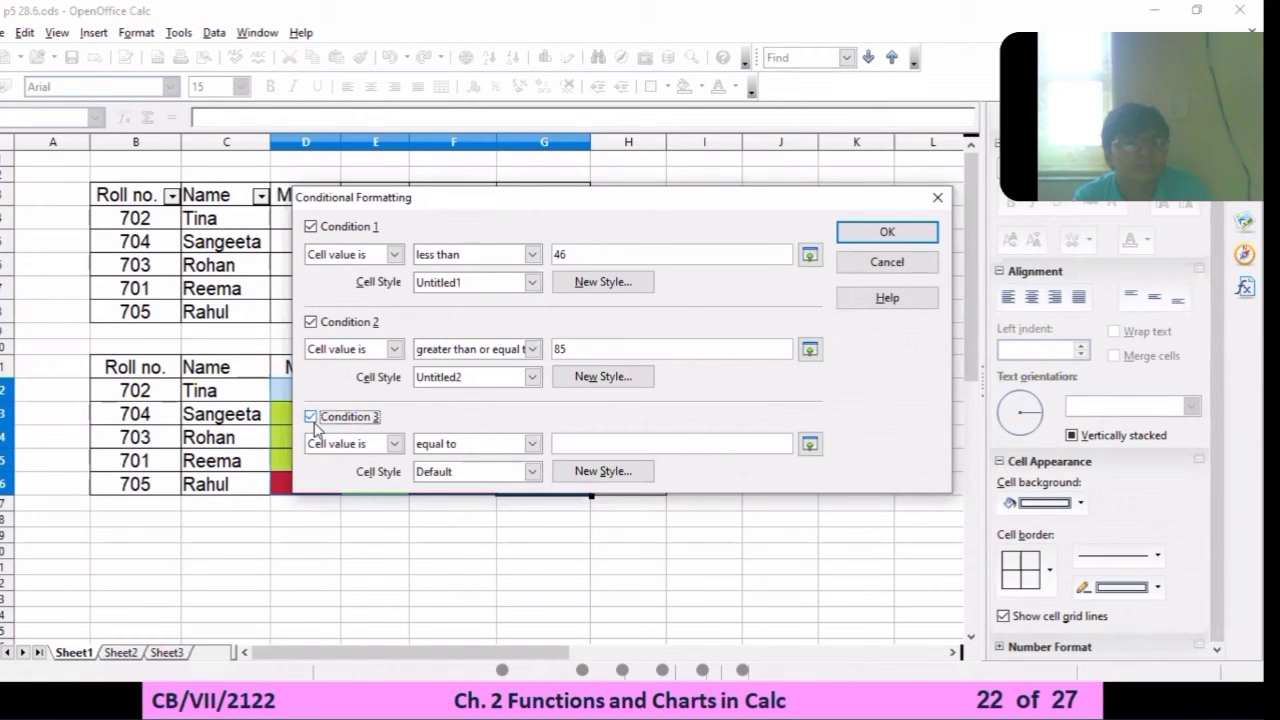
pyautogui.click(531, 444)
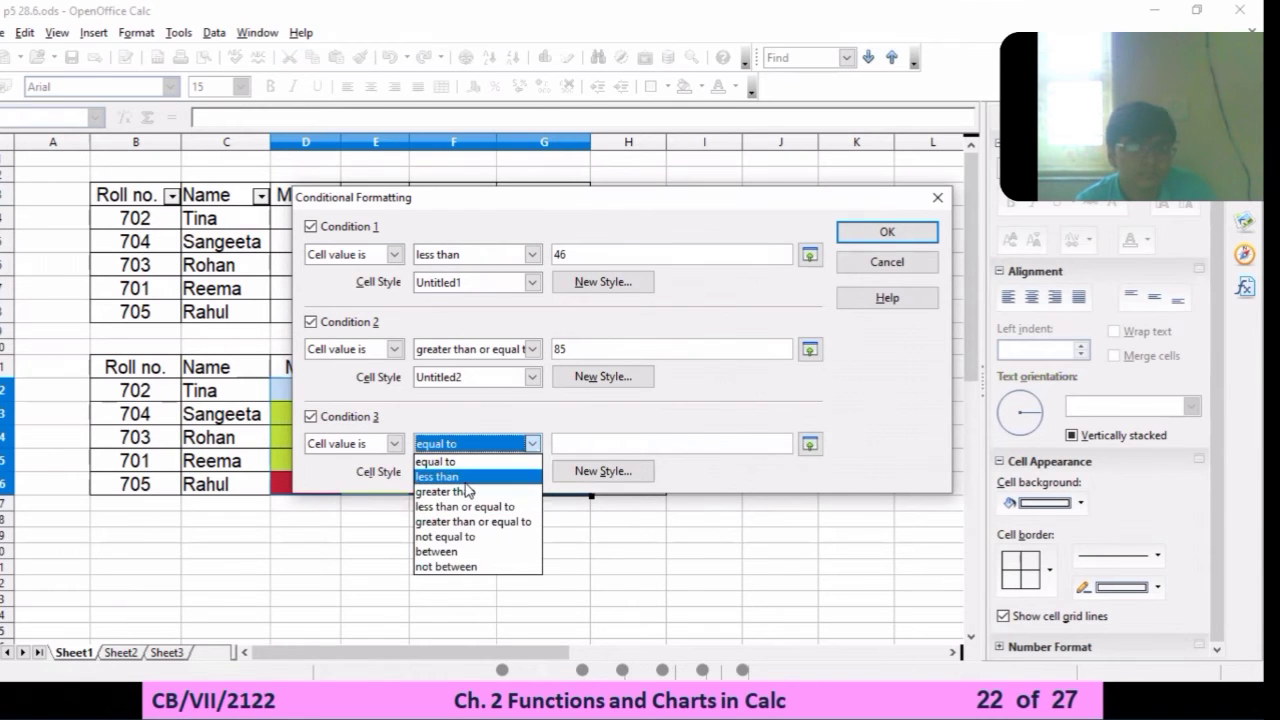
pyautogui.click(450, 551)
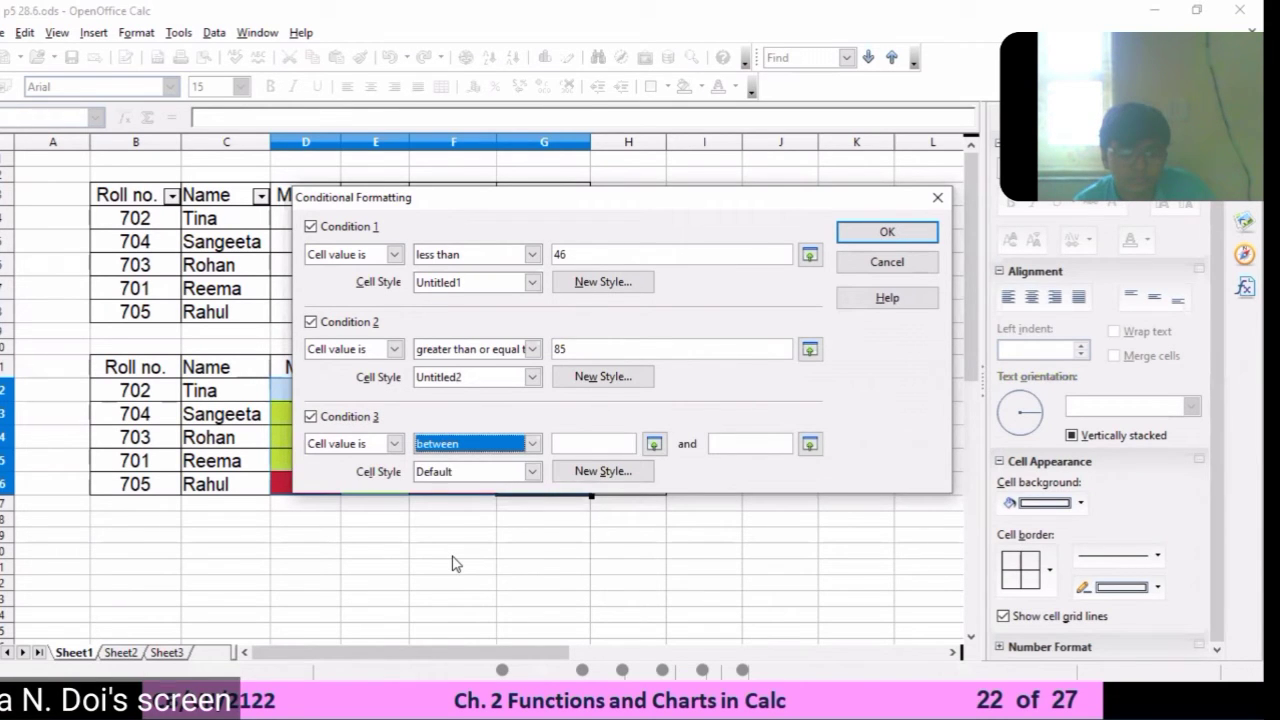
pyautogui.click(580, 446)
pyautogui.write('45')
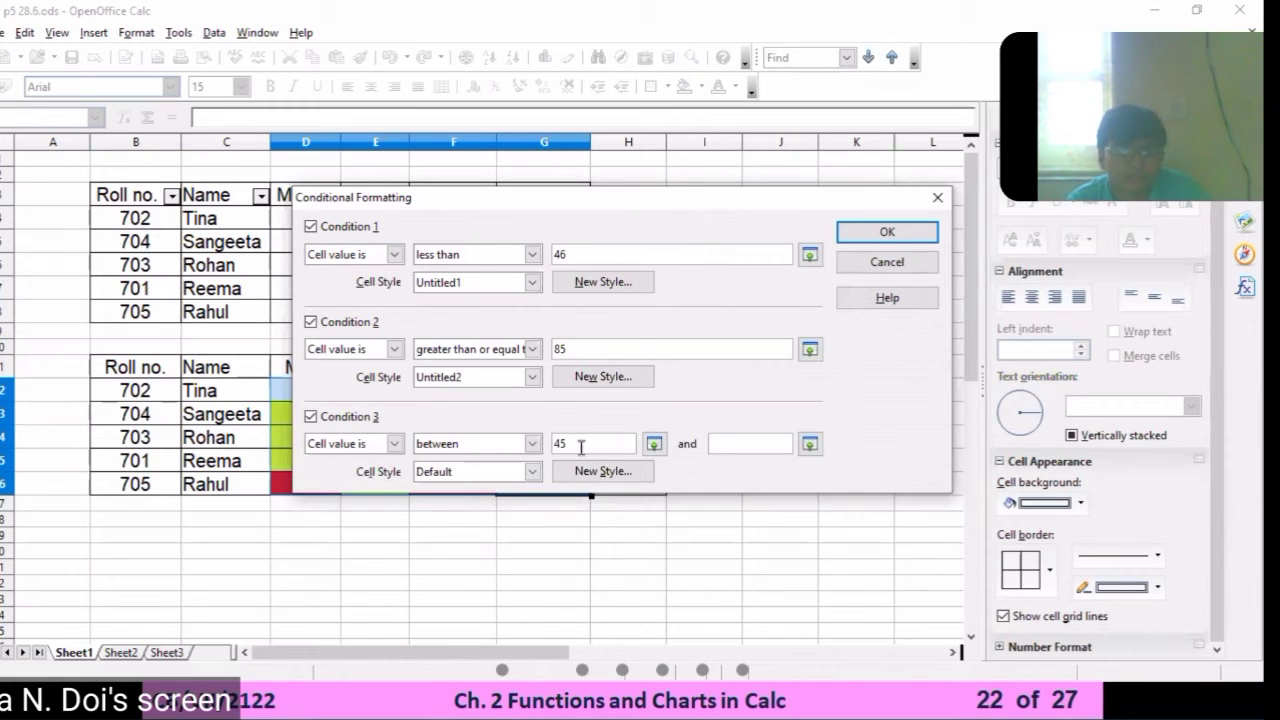
pyautogui.press('Tab')
pyautogui.press('Tab')
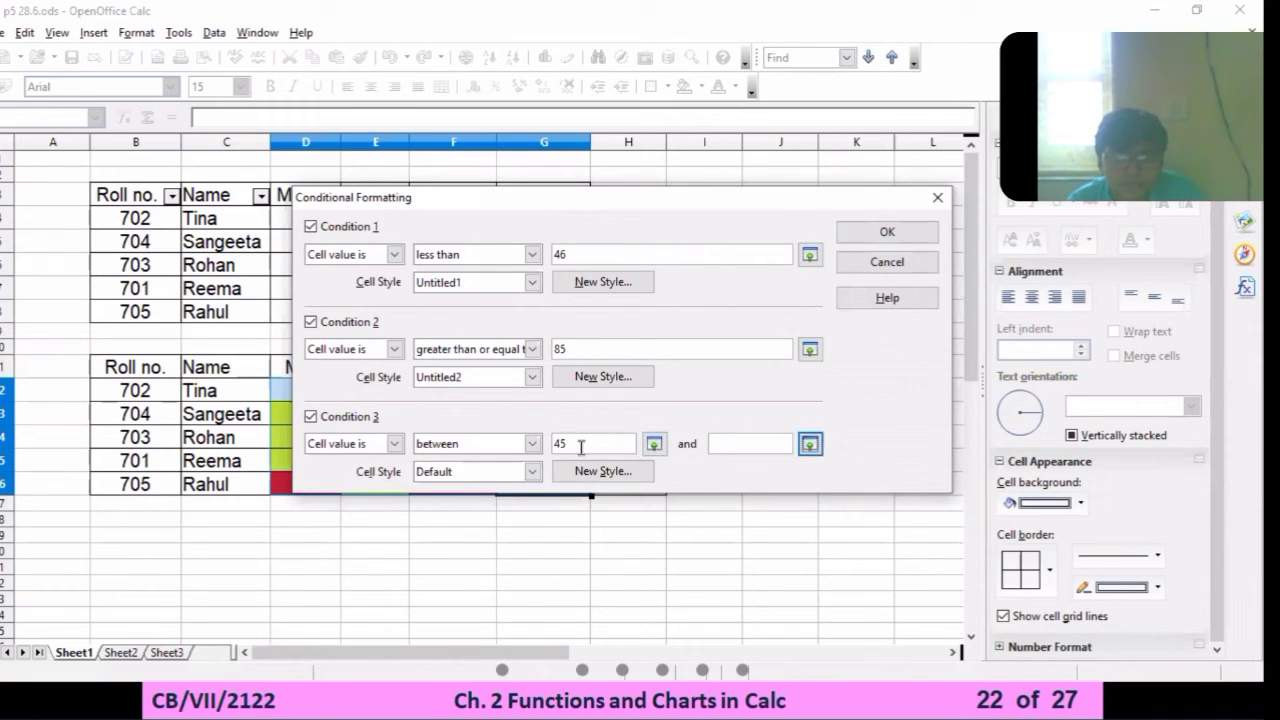
pyautogui.click(762, 444)
pyautogui.write('75')
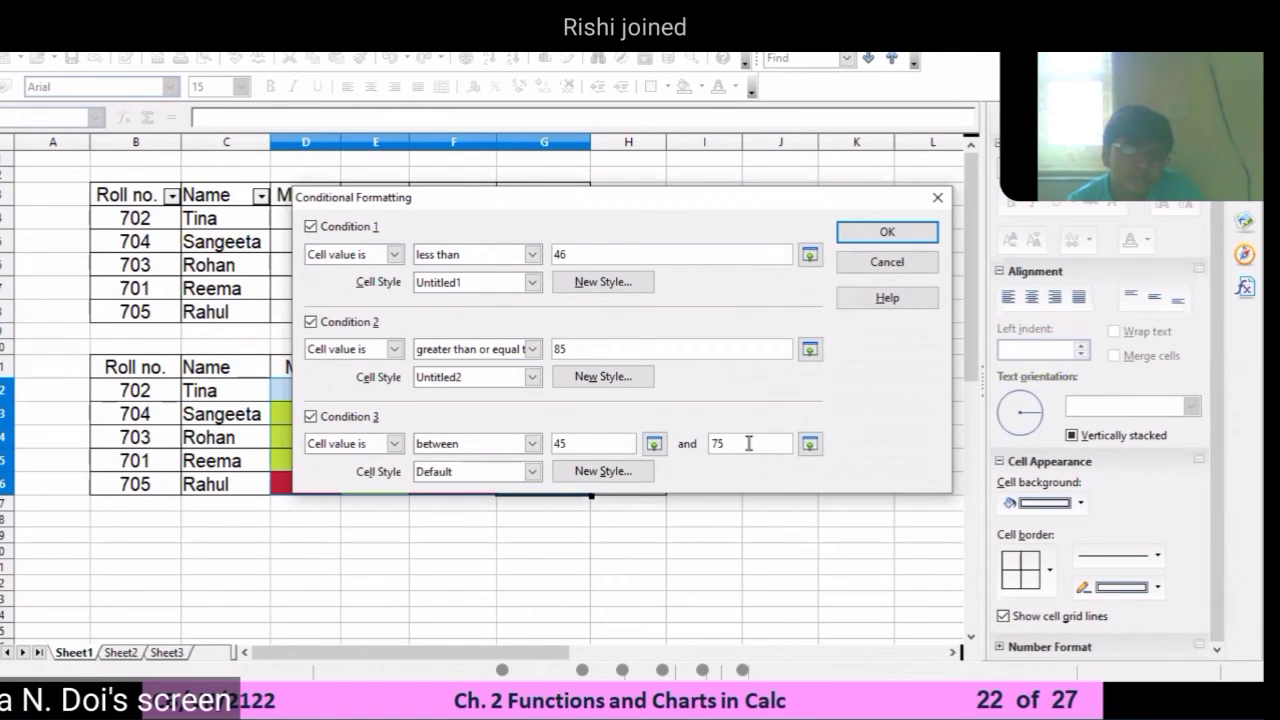
# Create a new cell style with a Sky blue 3 background for Condition 3 and apply the conditional formatting
pyautogui.click(603, 471)
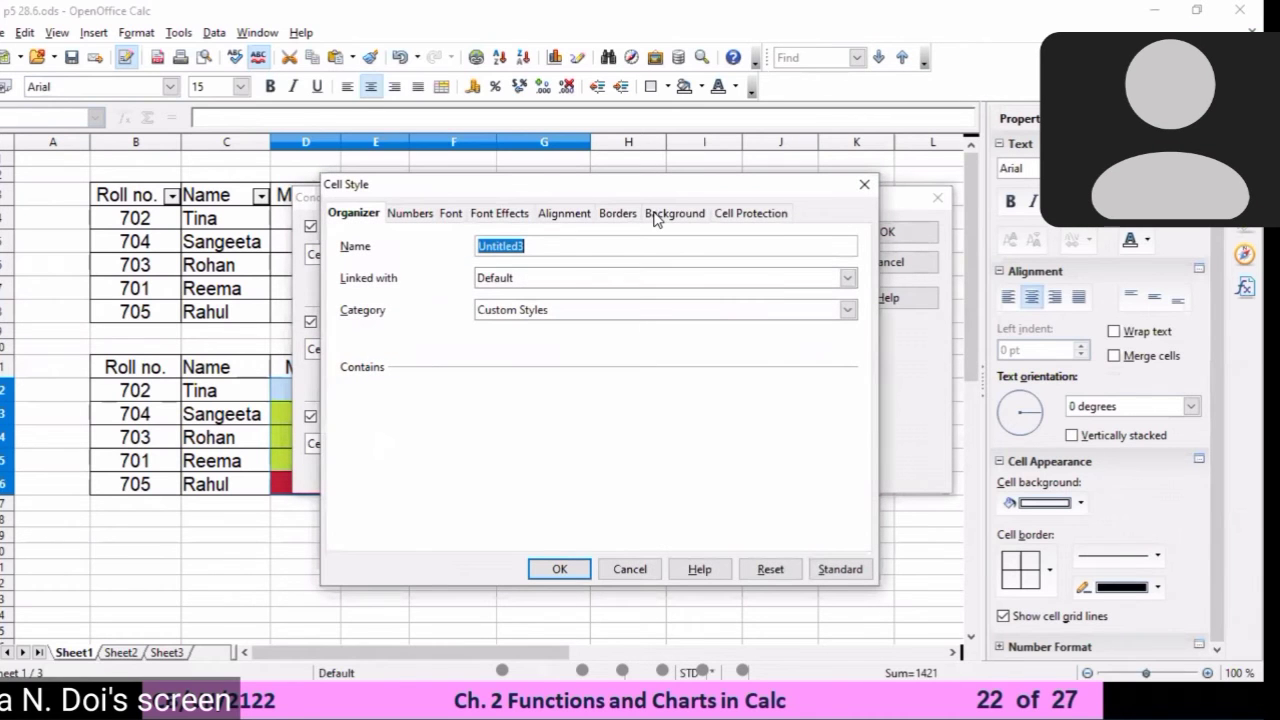
pyautogui.click(662, 214)
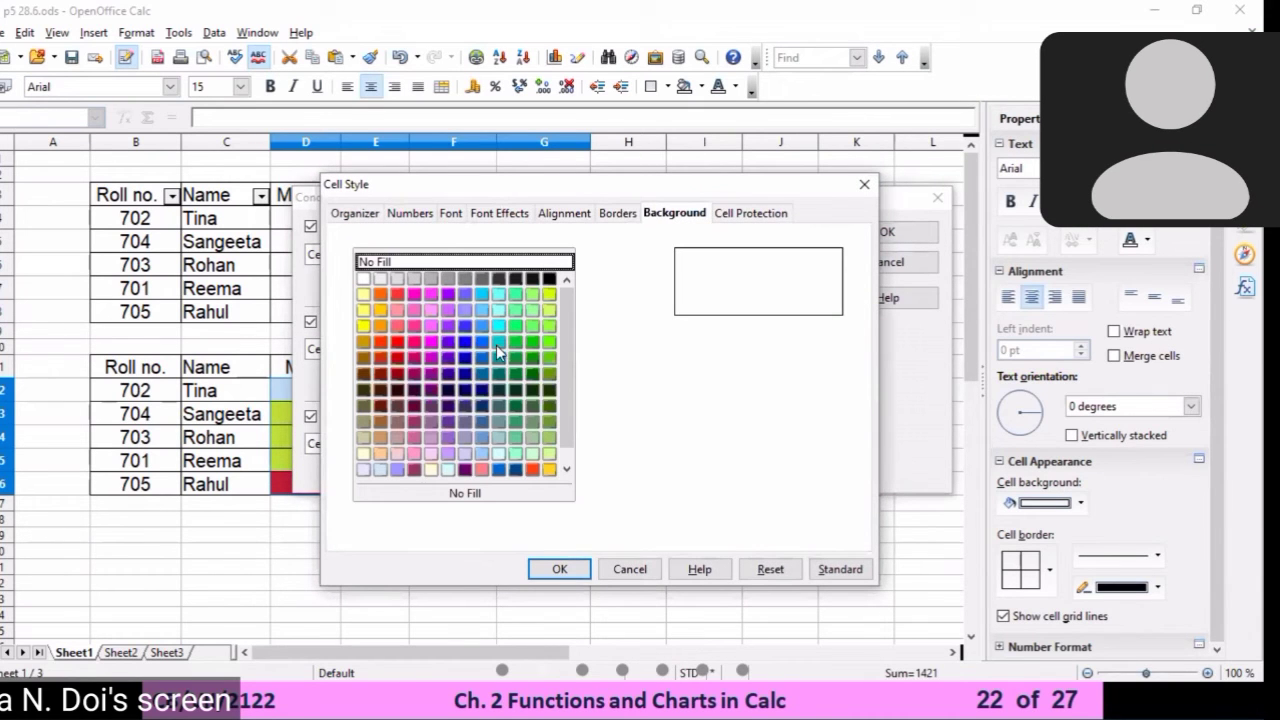
pyautogui.click(484, 343)
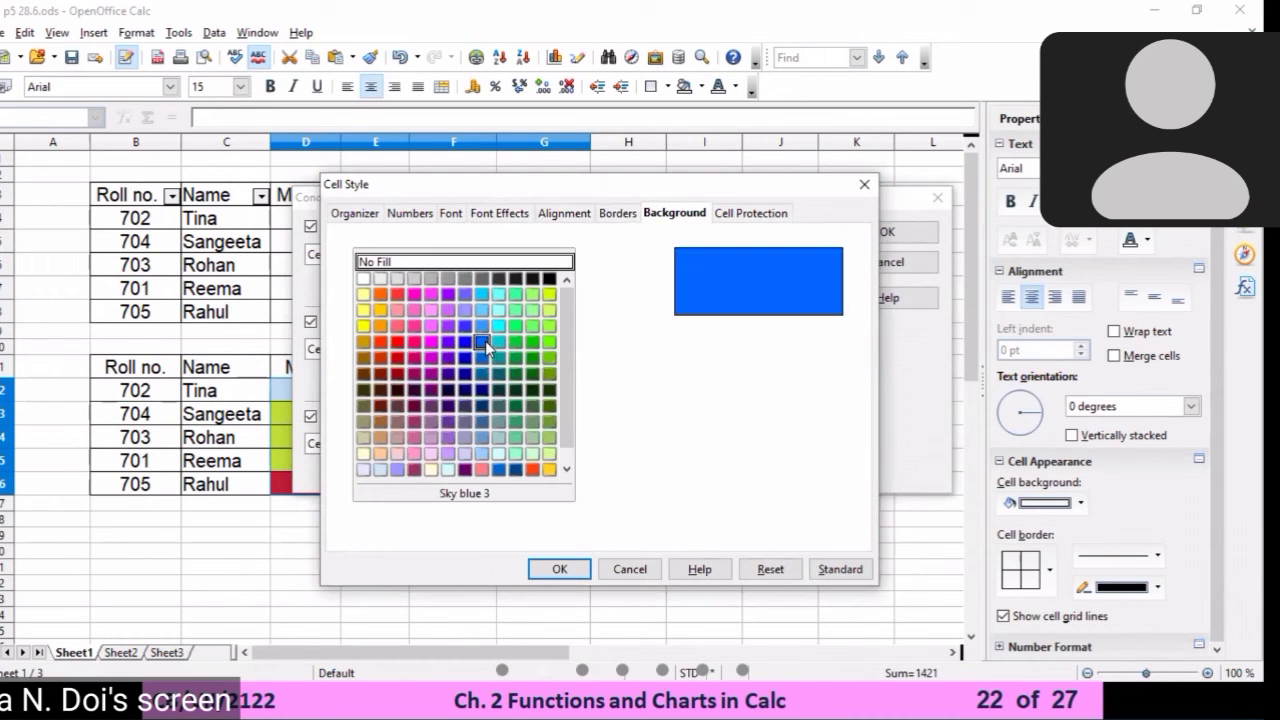
pyautogui.click(556, 569)
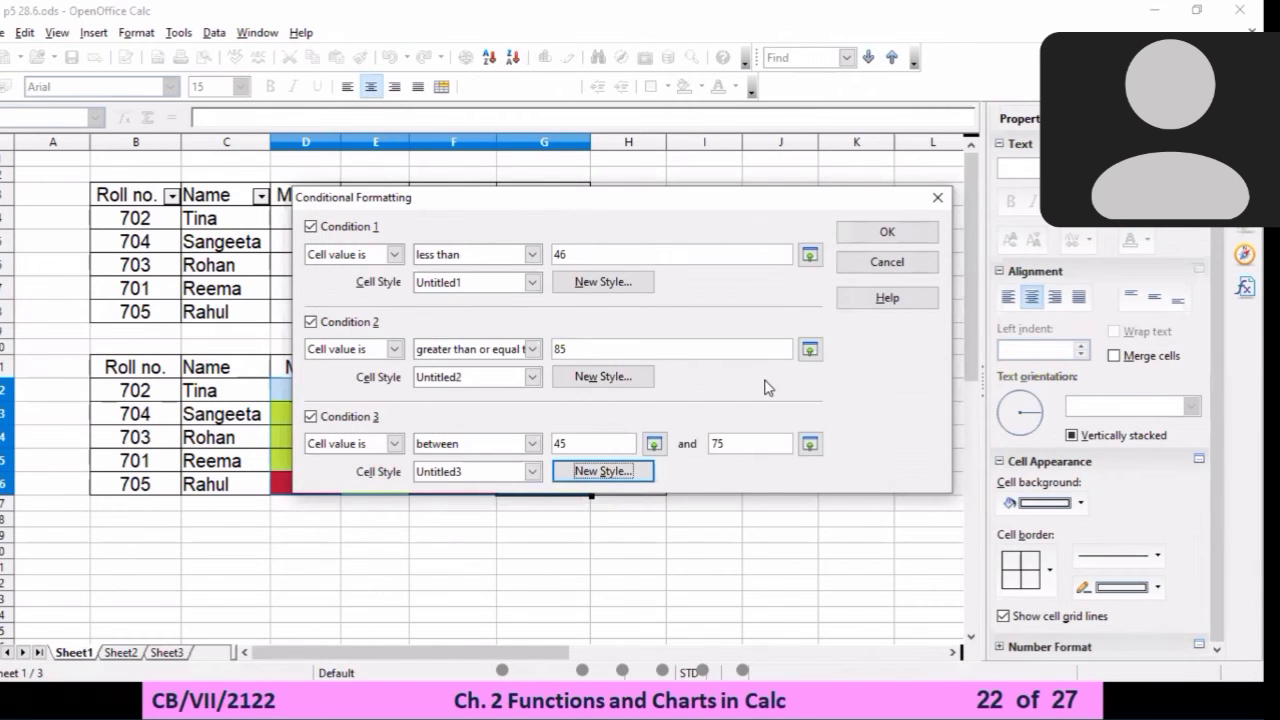
pyautogui.click(862, 234)
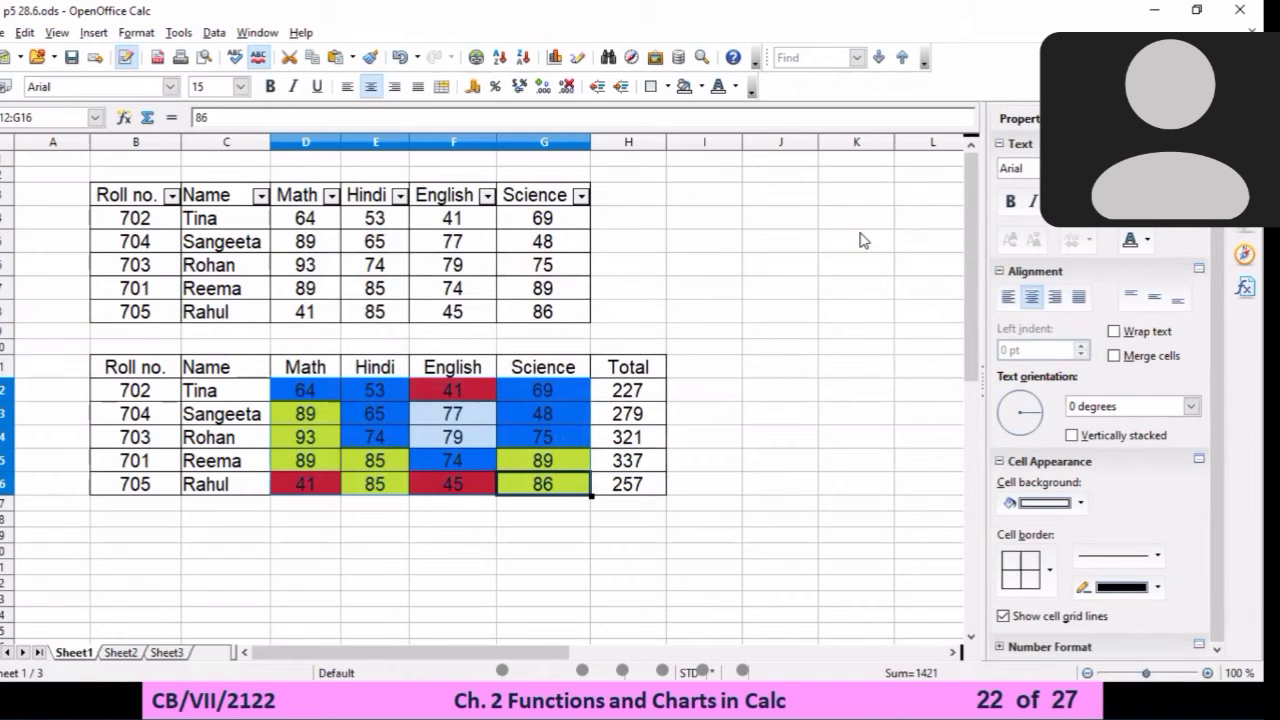
# Start conditional formatting on the totals H12:H16 with Condition 1 set to cell value greater than or equal to 300
pyautogui.click(616, 394)
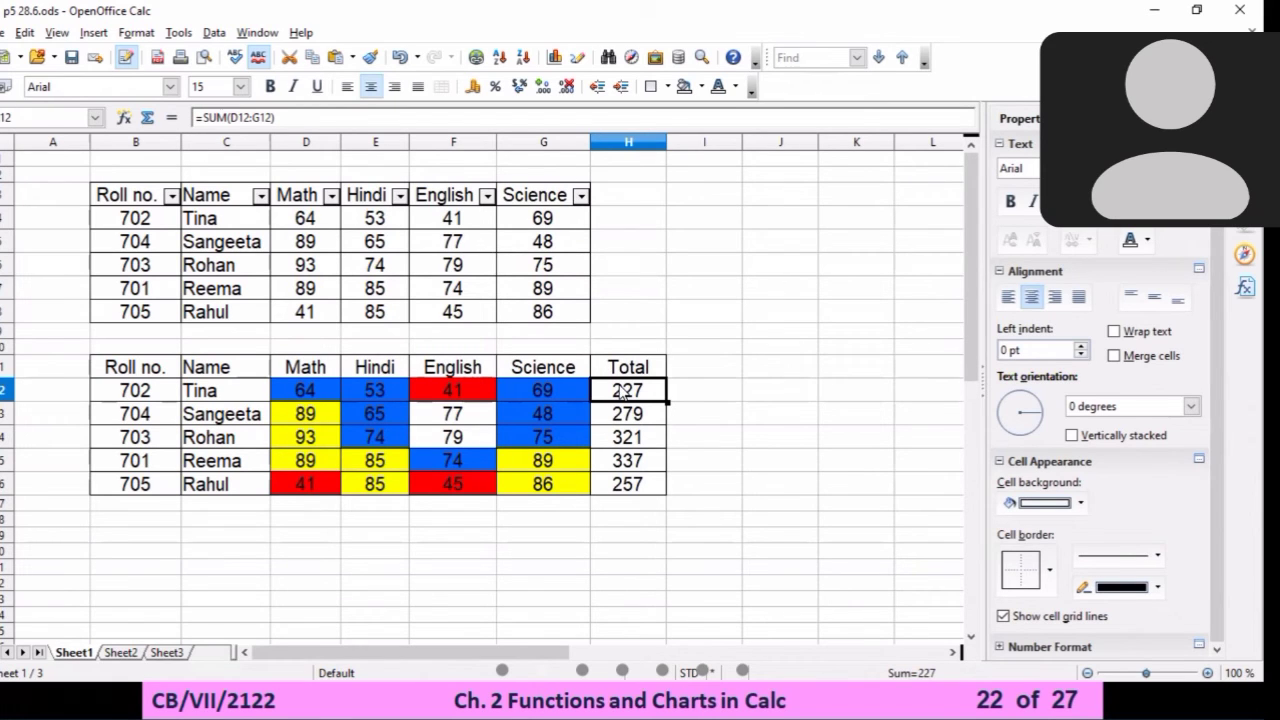
pyautogui.moveTo(621, 392); pyautogui.dragTo(624, 488)
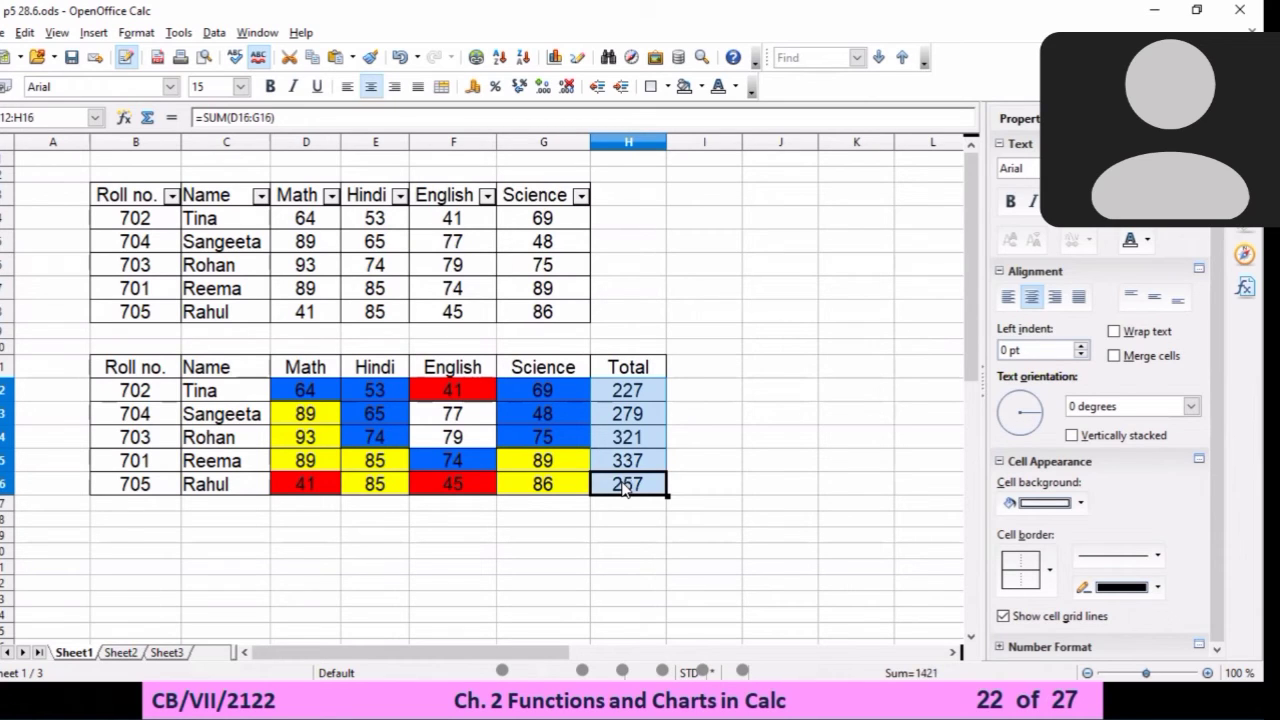
pyautogui.click(142, 33)
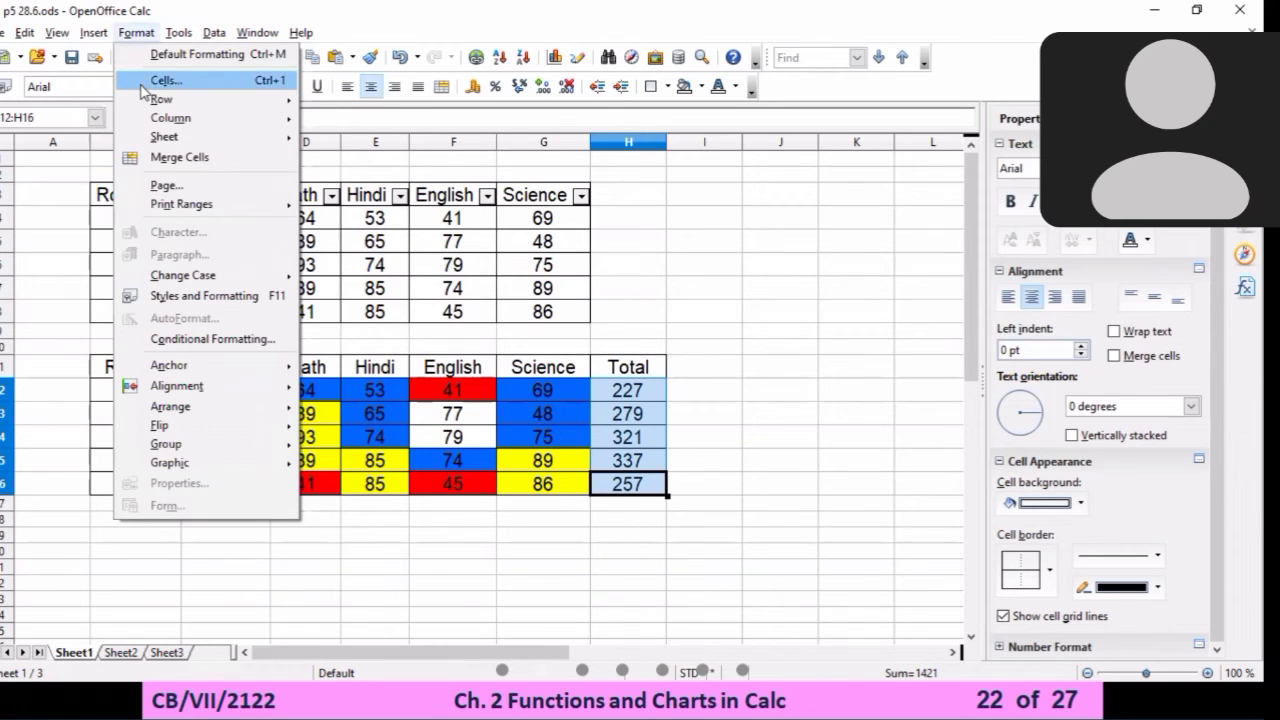
pyautogui.moveTo(181, 206)
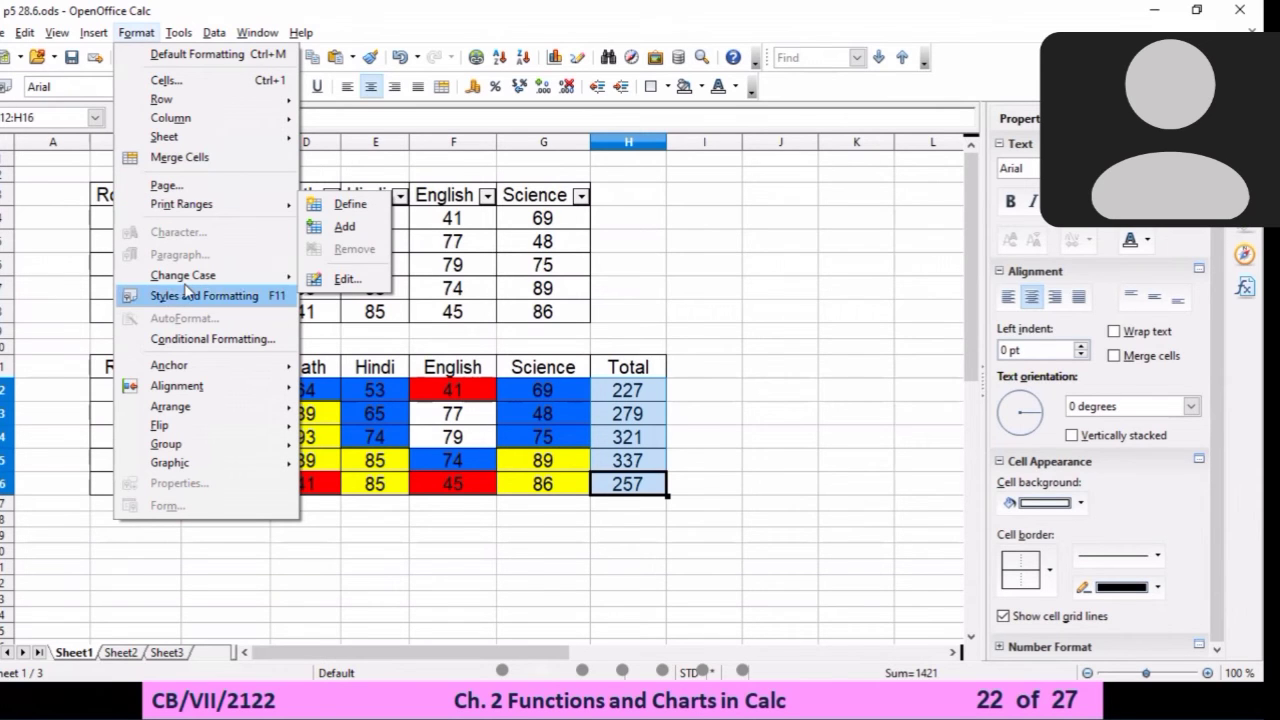
pyautogui.click(199, 340)
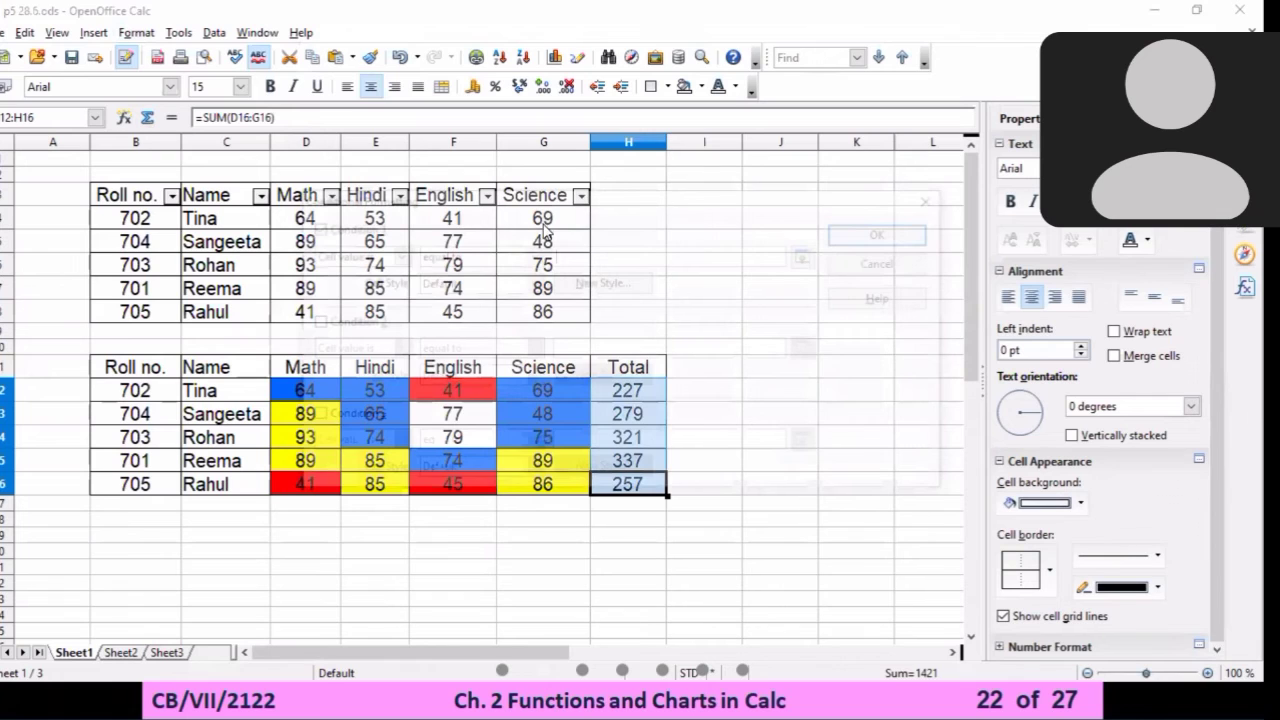
pyautogui.click(532, 254)
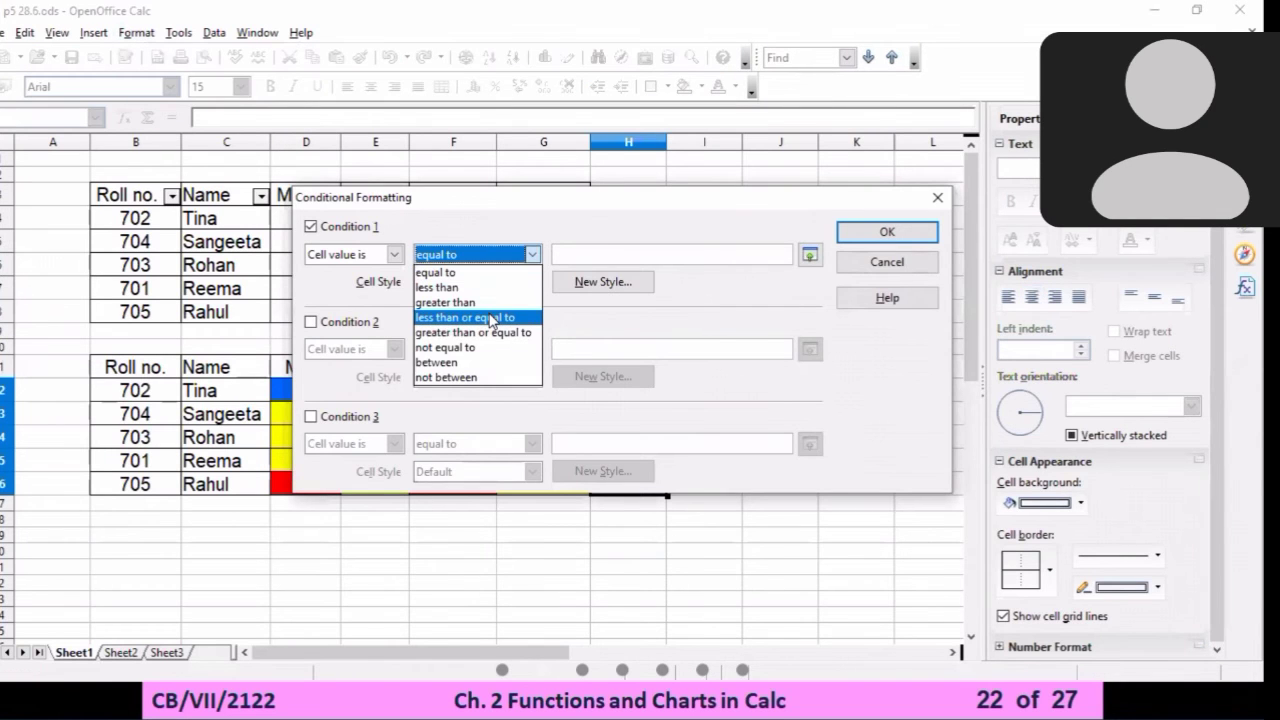
pyautogui.click(490, 332)
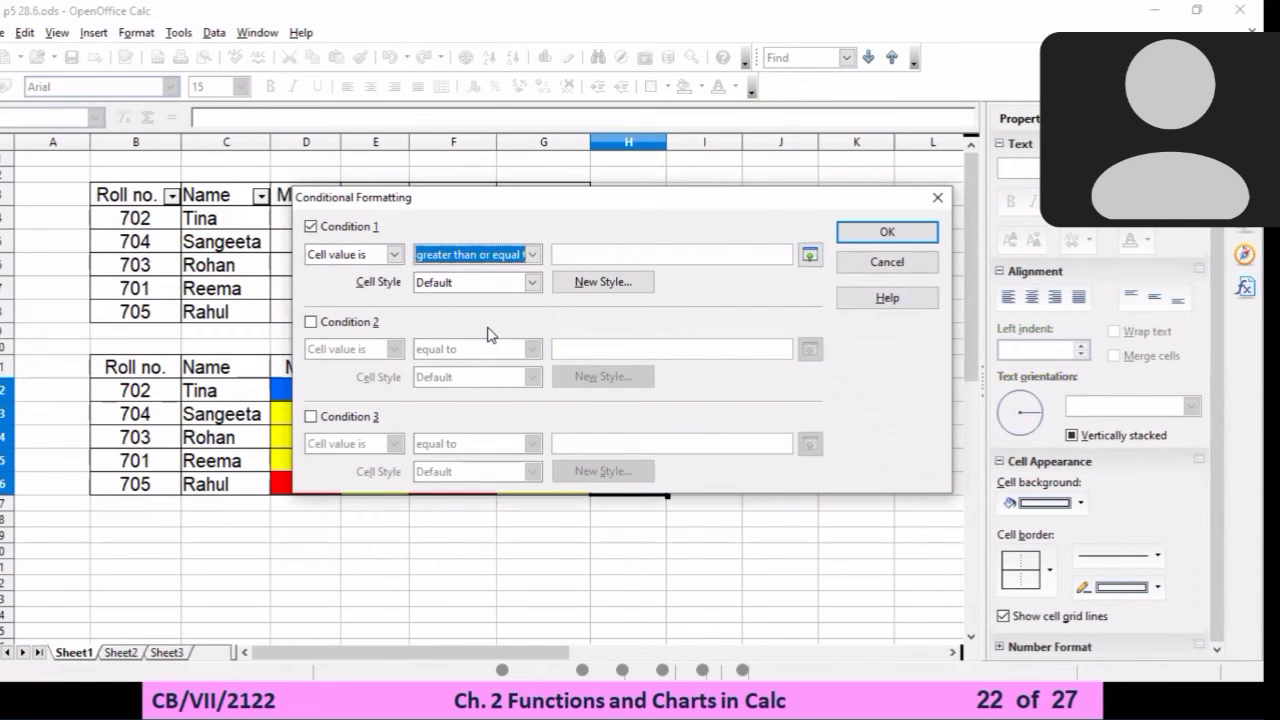
pyautogui.click(589, 255)
pyautogui.write('300')
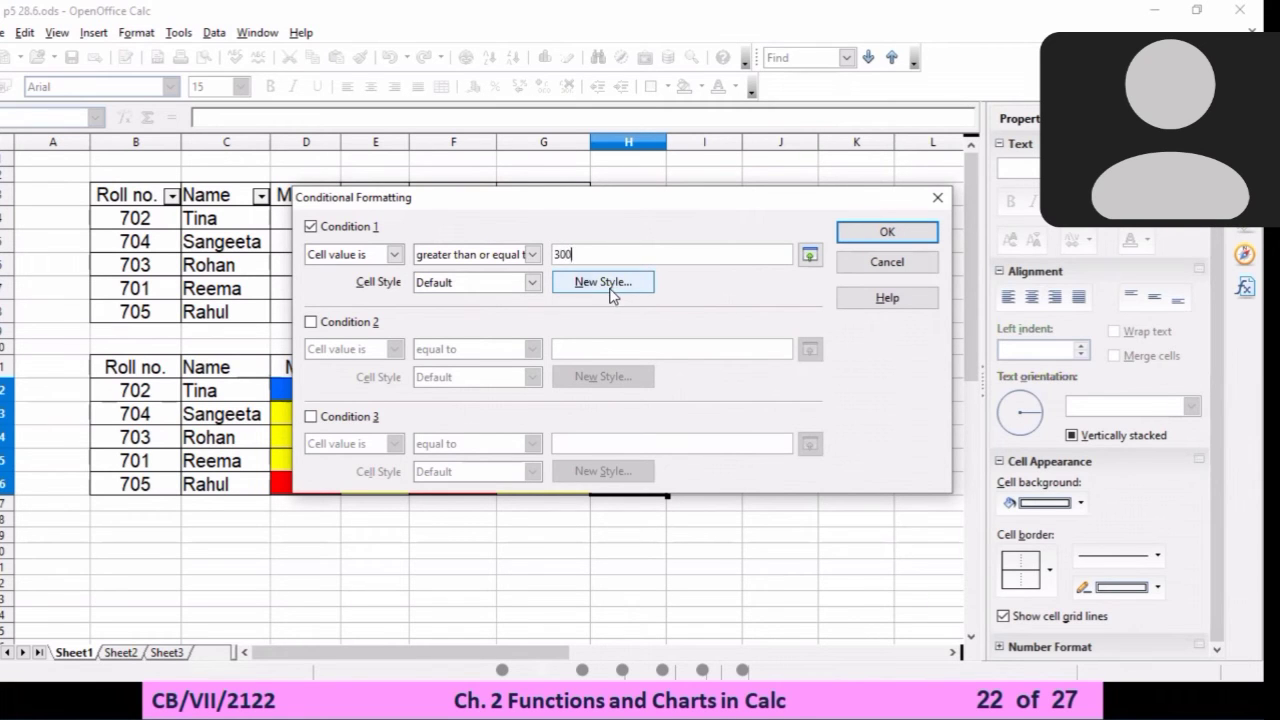
# Create a new cell style for the totals' Condition 1 with a Green 2 background and choose the 2.60 pt border line style
pyautogui.click(610, 286)
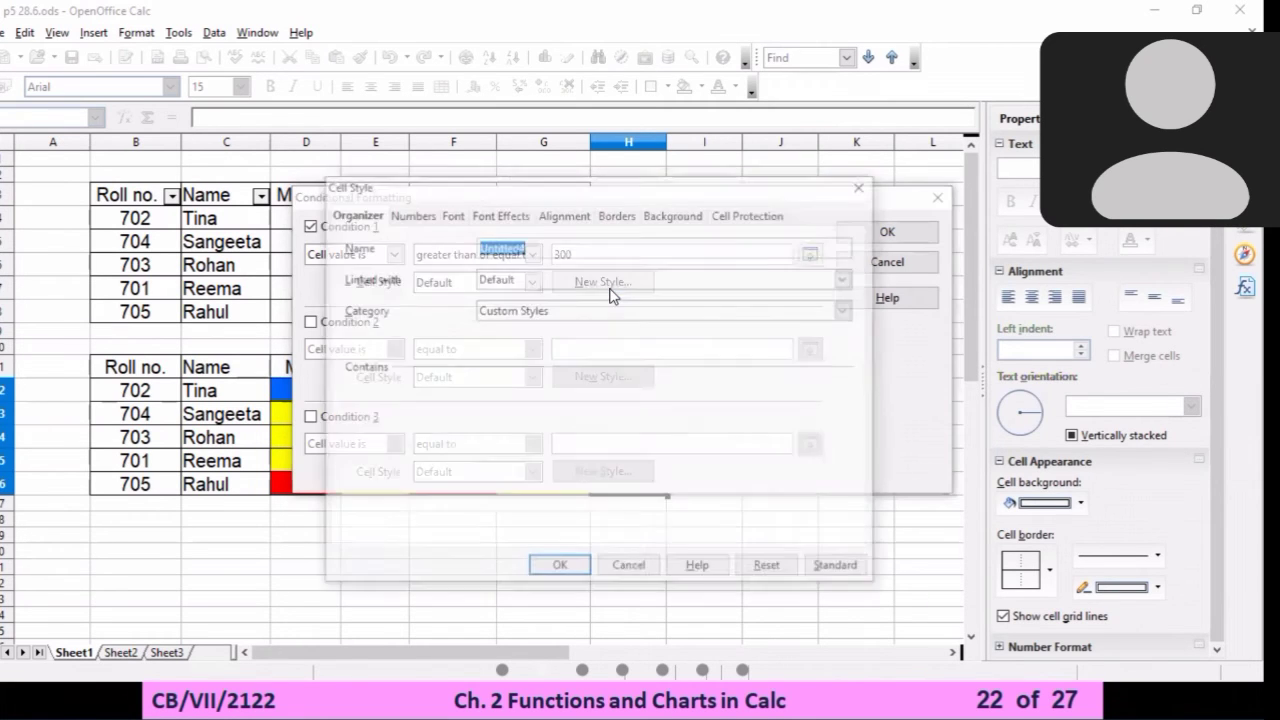
pyautogui.click(660, 220)
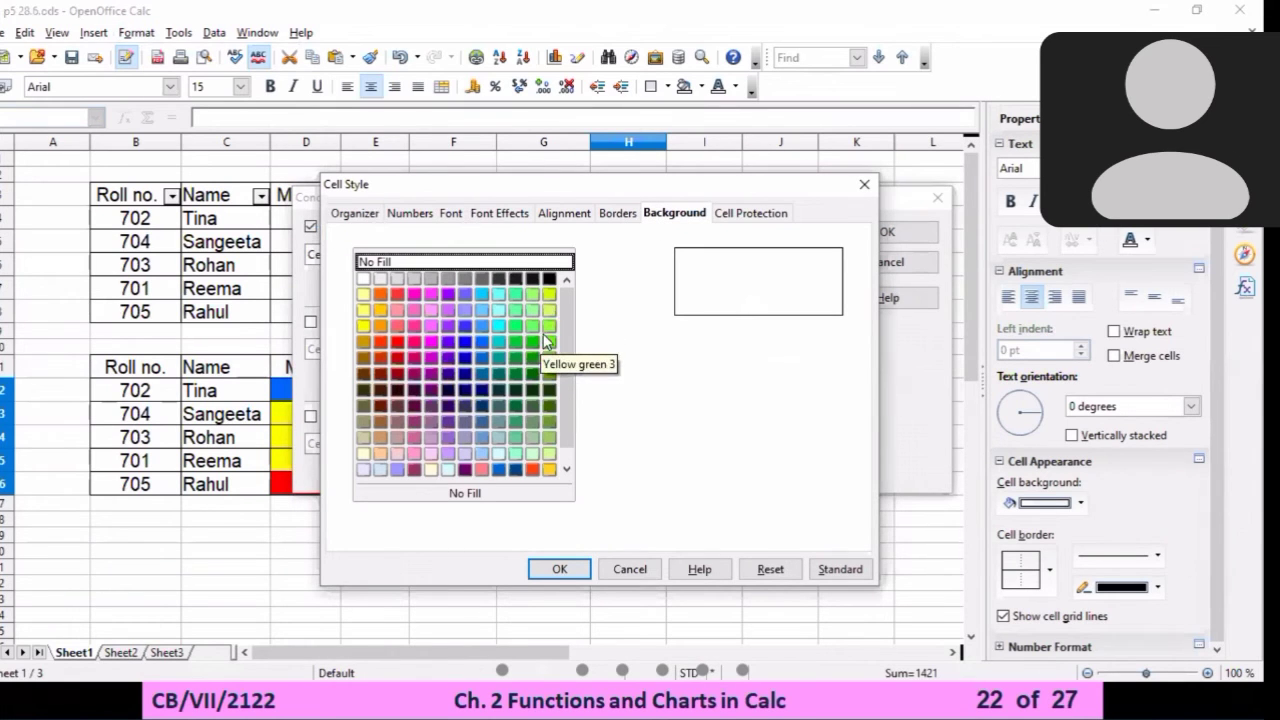
pyautogui.click(532, 326)
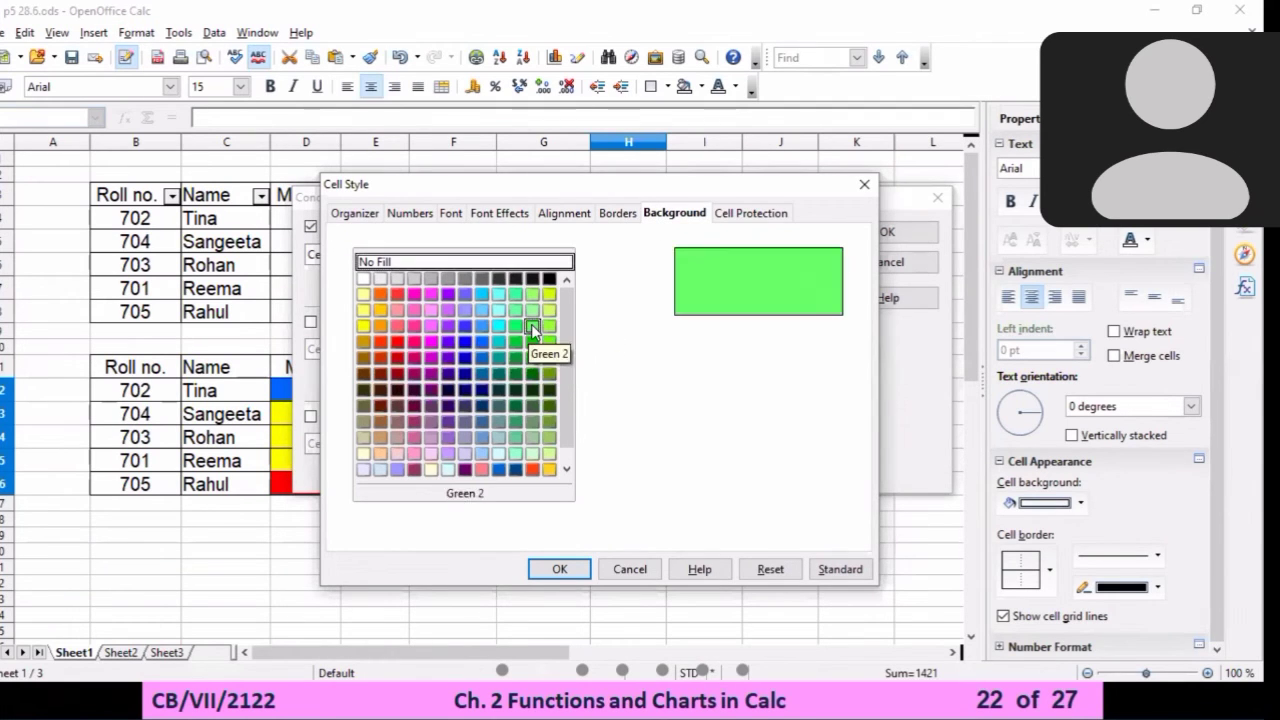
pyautogui.click(629, 220)
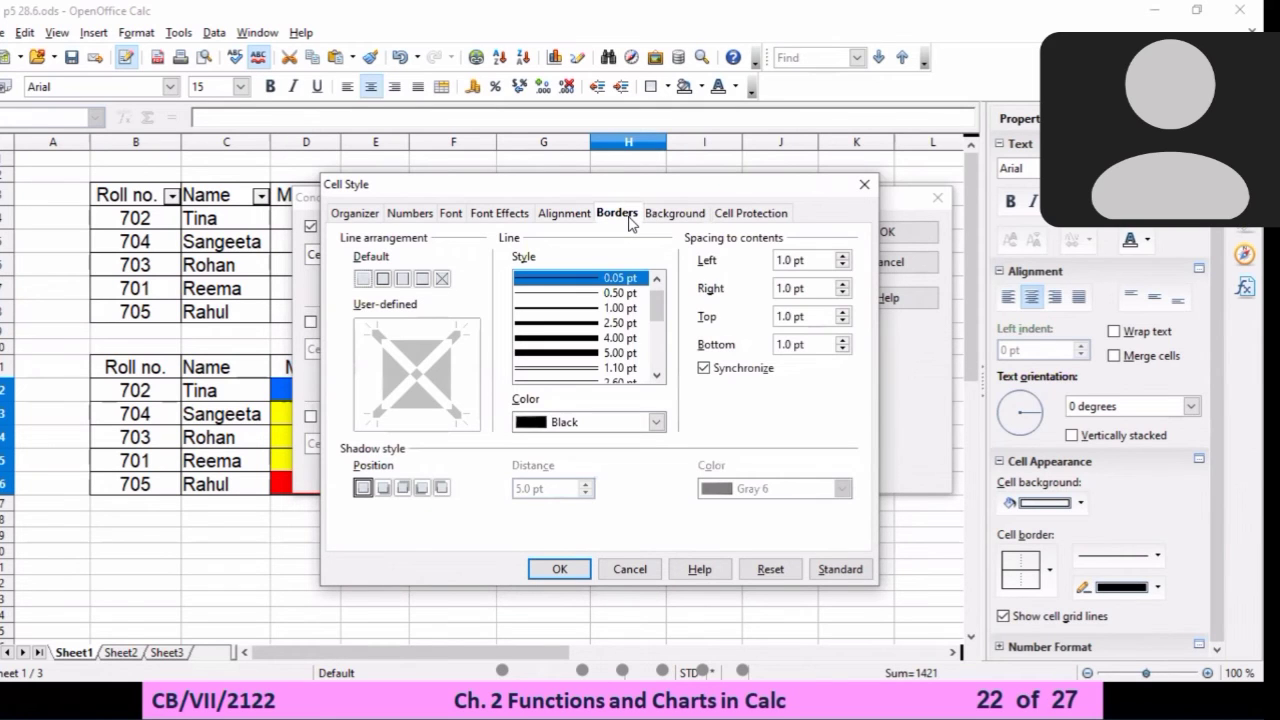
pyautogui.click(656, 383)
pyautogui.click(656, 383)
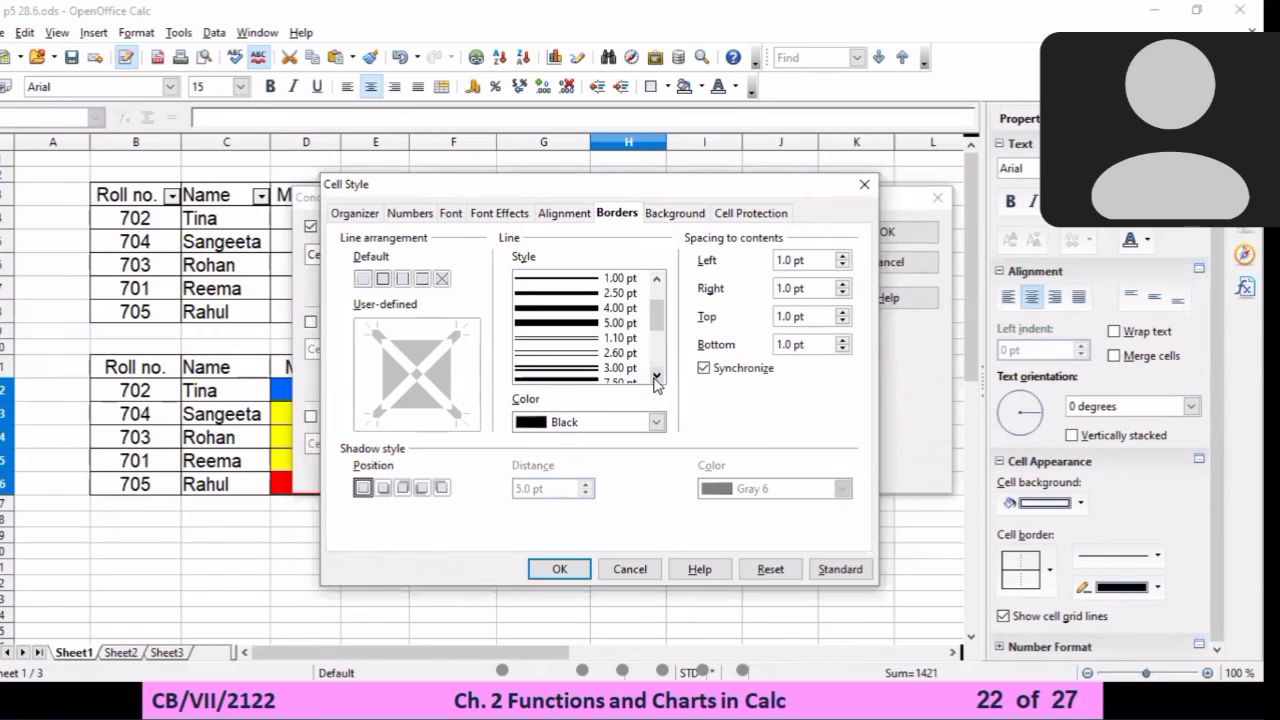
pyautogui.click(580, 355)
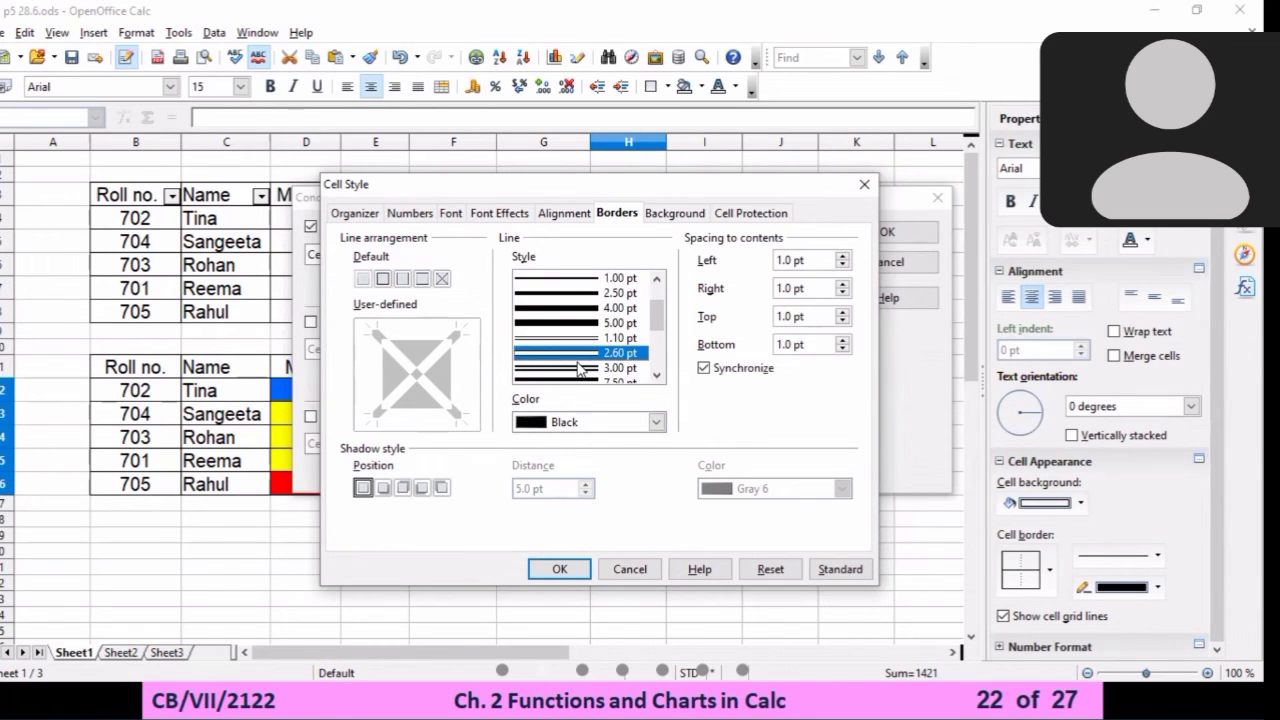
# Set the new Condition 1 style's font to bold Arial, size 11, and apply the conditional formatting to the totals
pyautogui.click(450, 213)
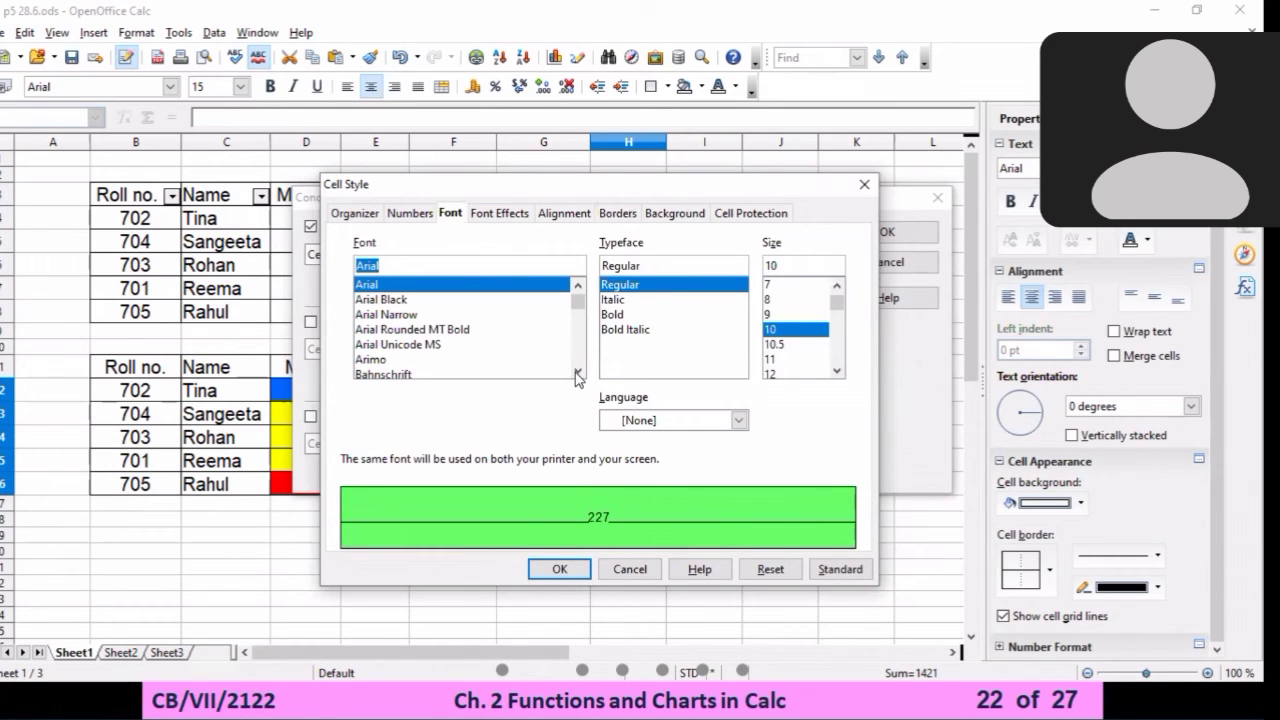
pyautogui.press('Tab')
pyautogui.press('Tab')
pyautogui.press('Down')
pyautogui.press('Down')
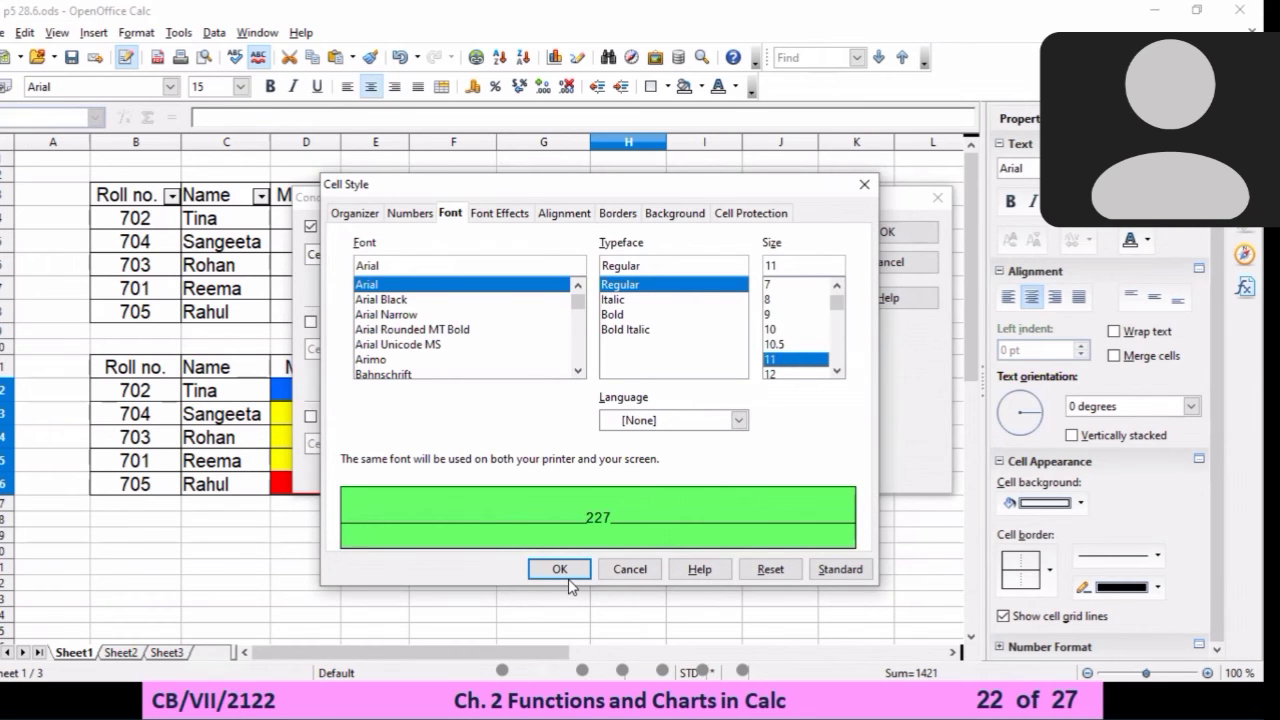
pyautogui.click(499, 213)
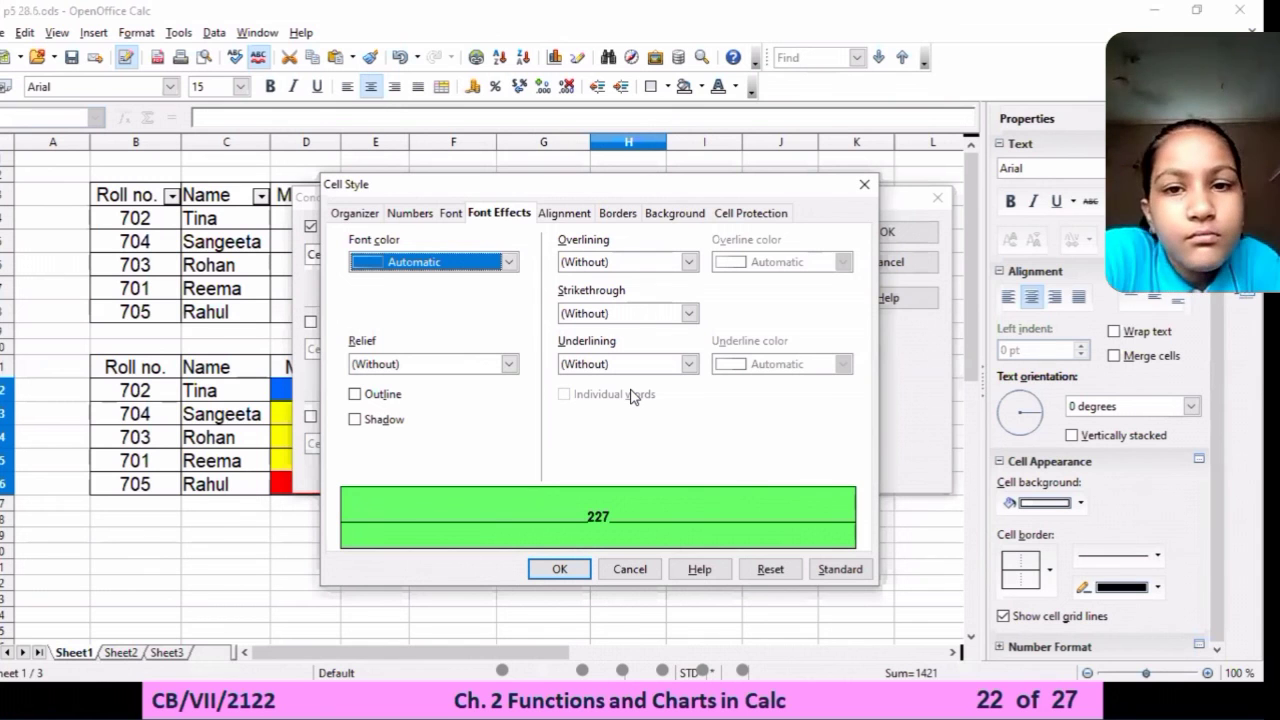
pyautogui.press('Return')
pyautogui.press('Return')
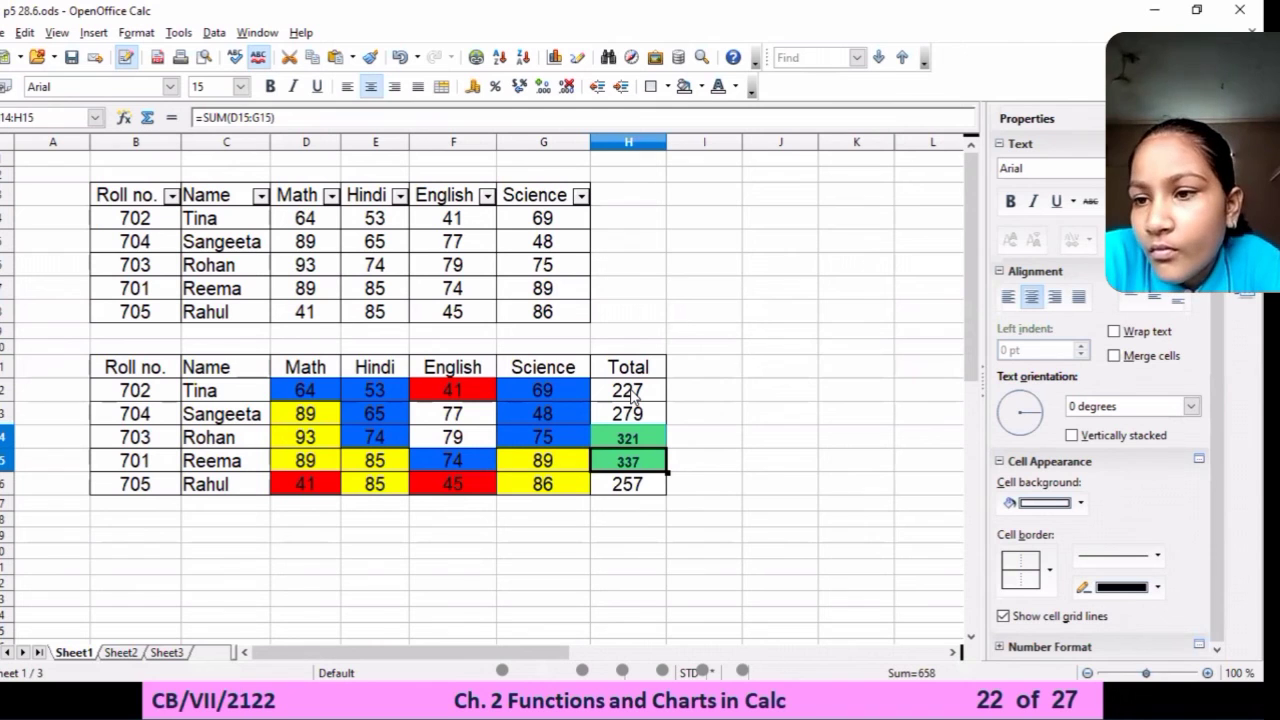
# Reopen the conditional formatting for the totals H12:H16 and set the Condition 1 style's font to Arial Regular, size 28, applying the change
pyautogui.click(632, 395)
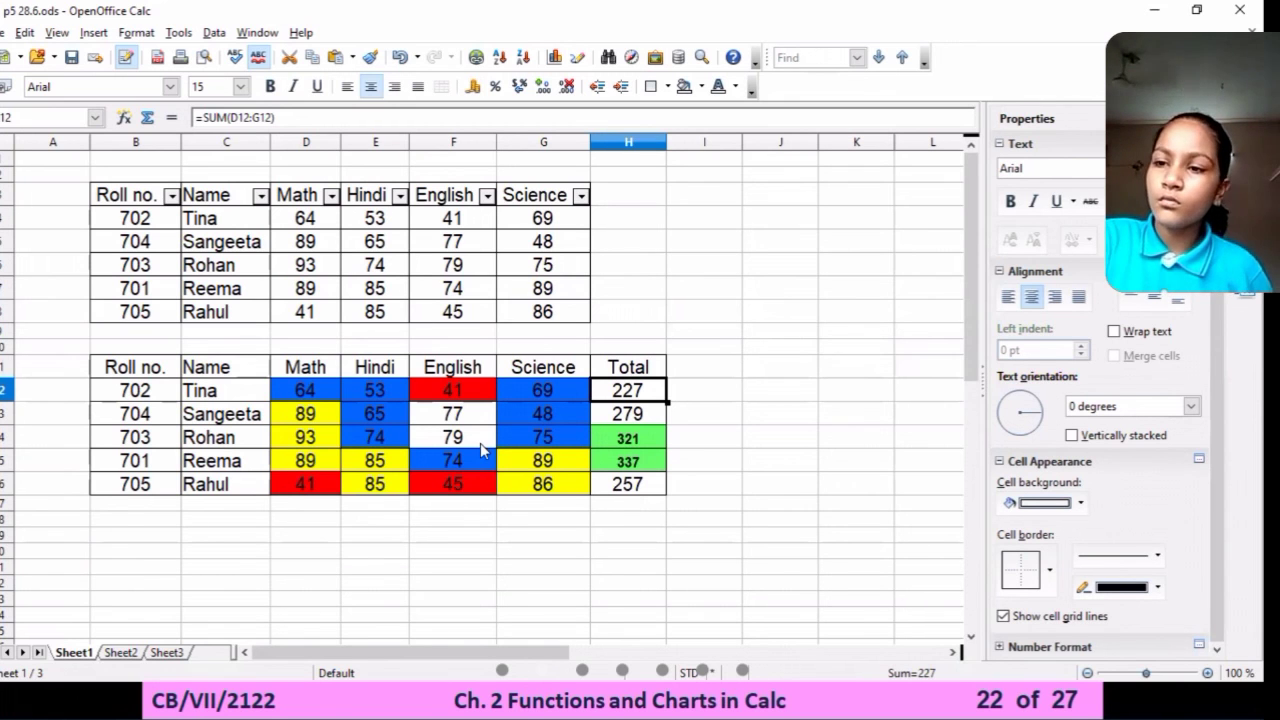
pyautogui.press('Down')
pyautogui.press('Down')
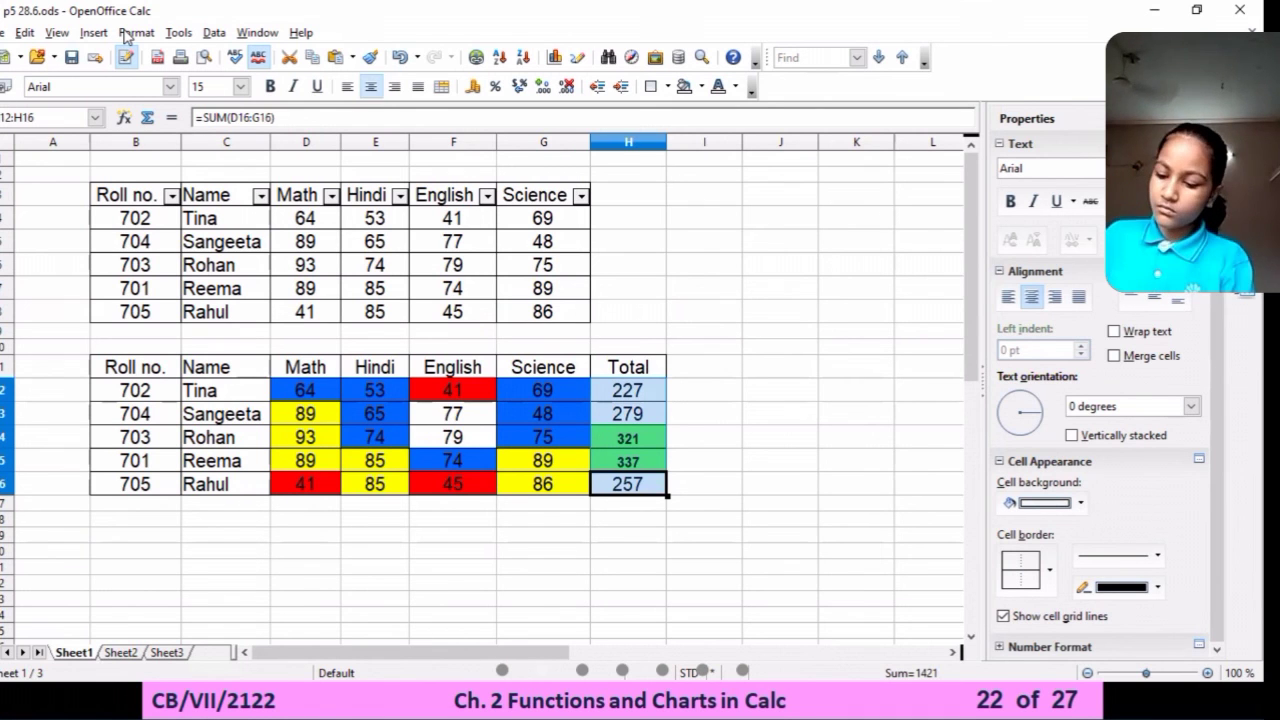
pyautogui.click(134, 33)
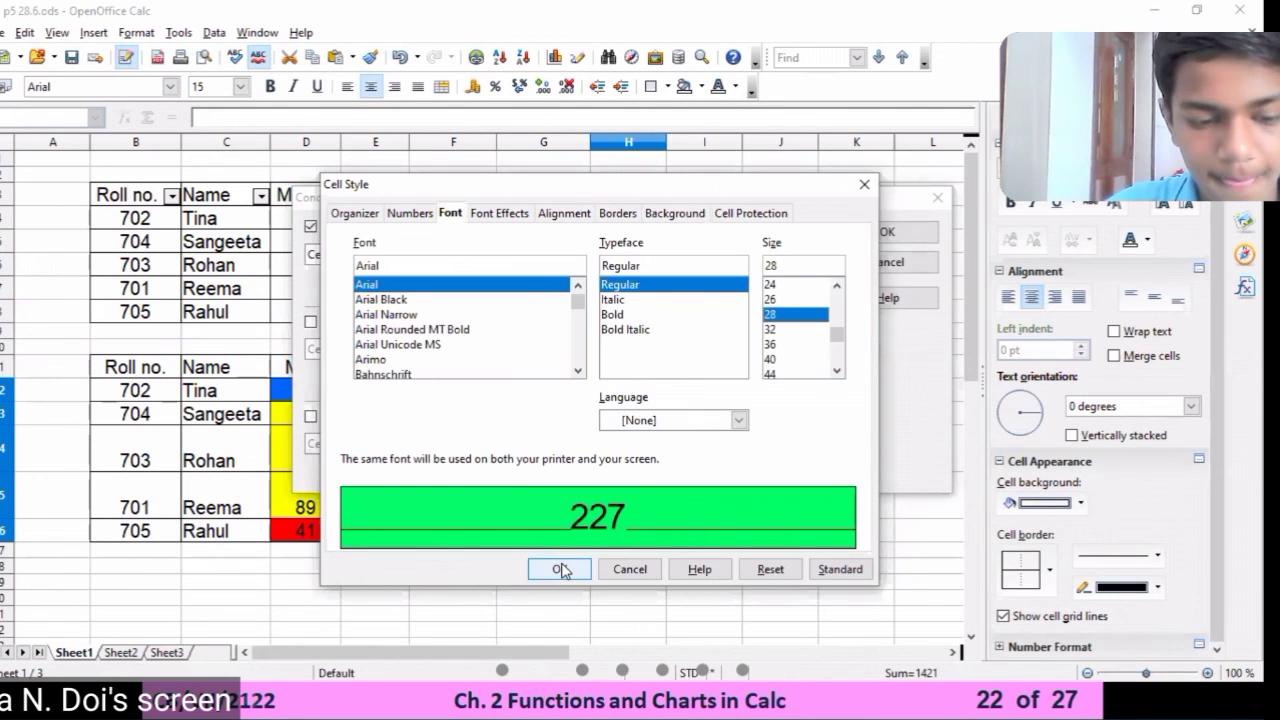
pyautogui.click(561, 569)
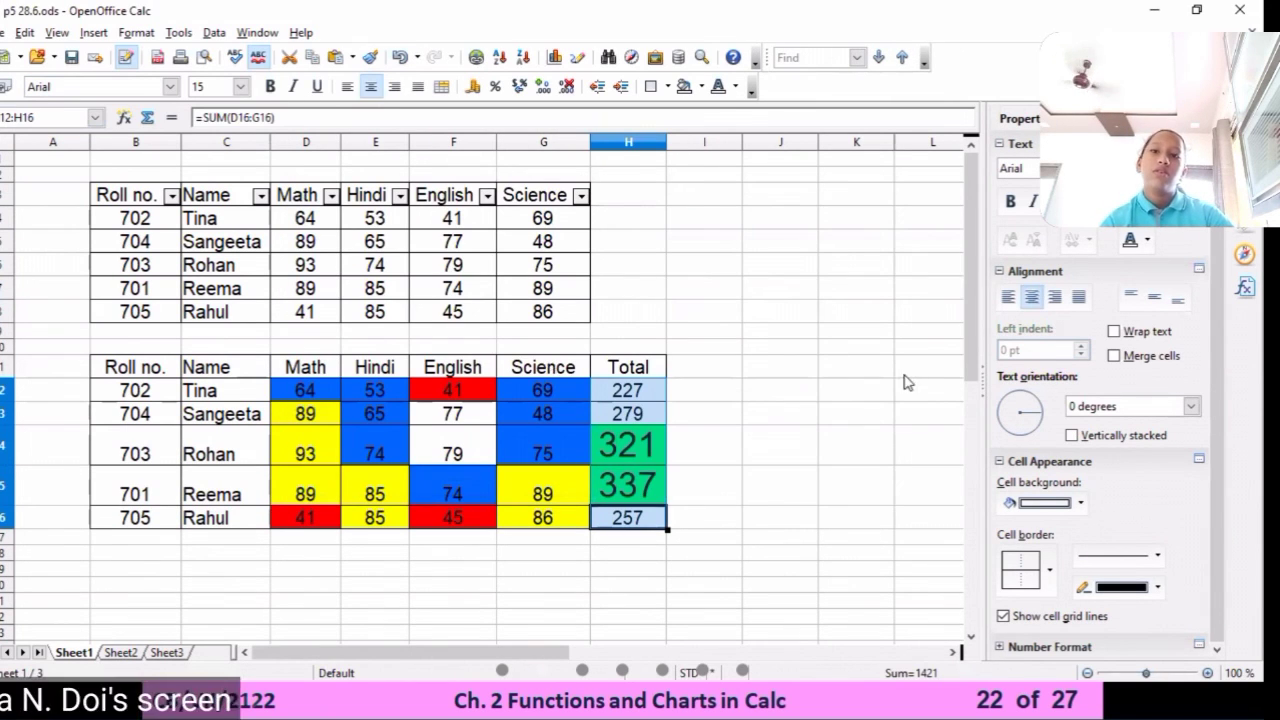
pyautogui.click(757, 491)
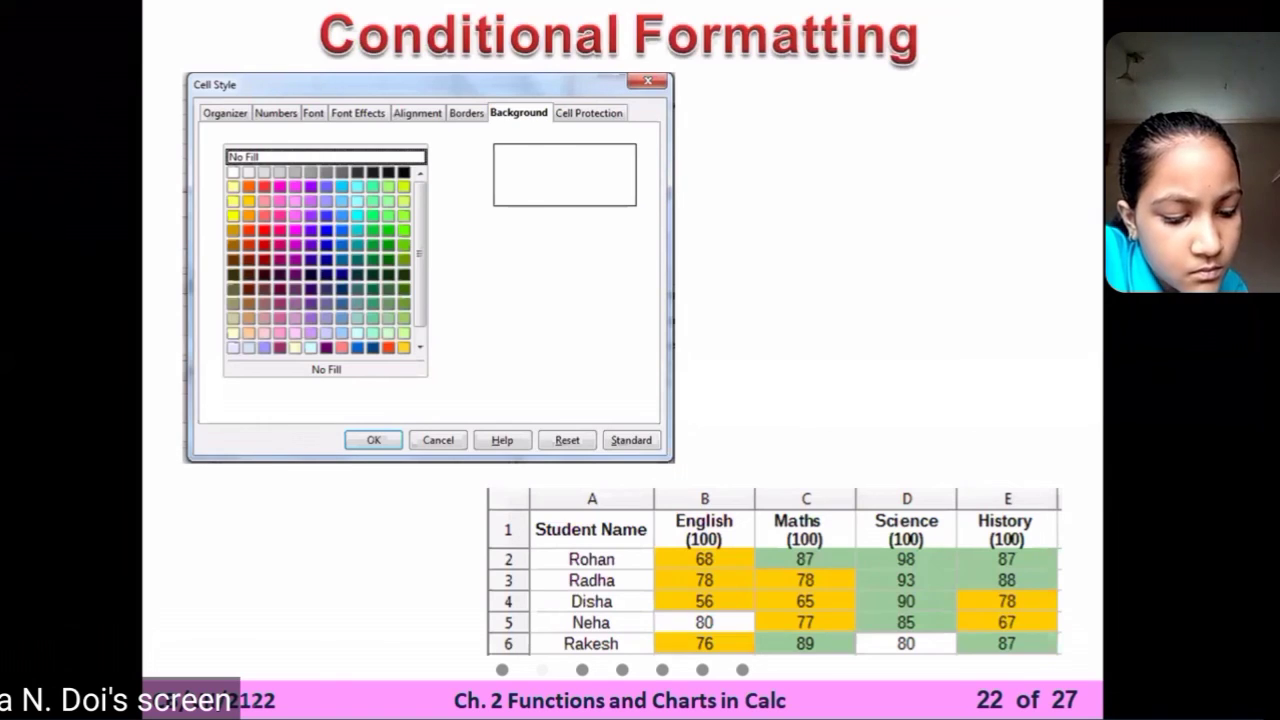
pyautogui.press('Right')
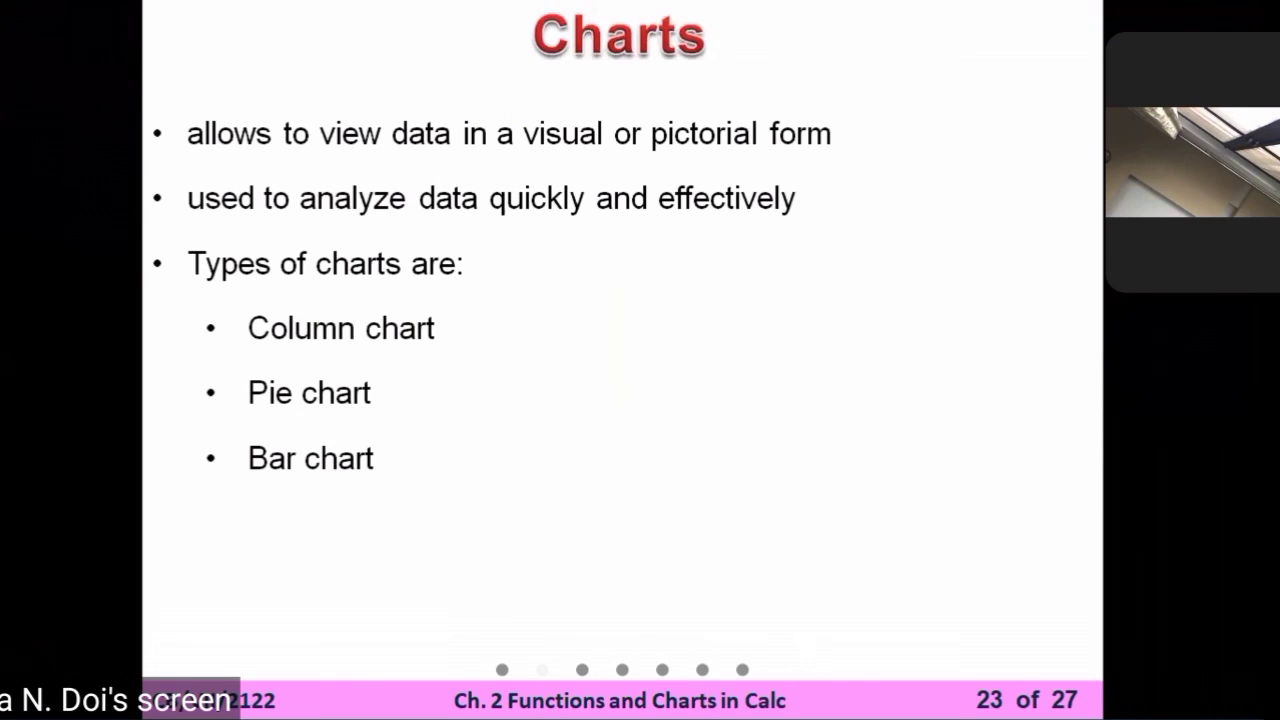